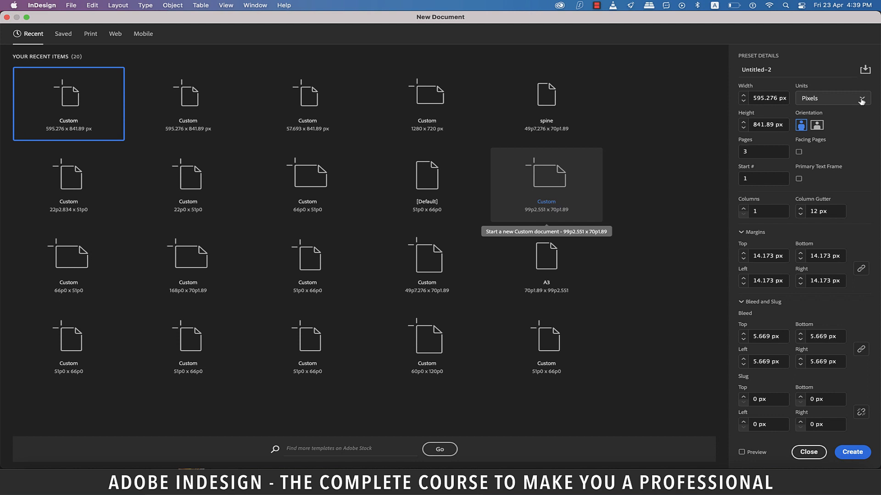
- Create a new three-page 210 × 297 mm document with Millimeters as the units
click(861, 100)
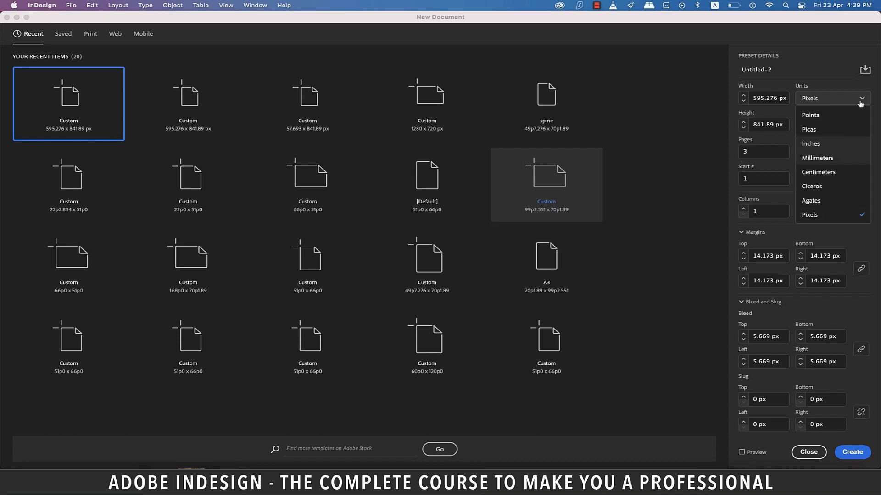
click(832, 159)
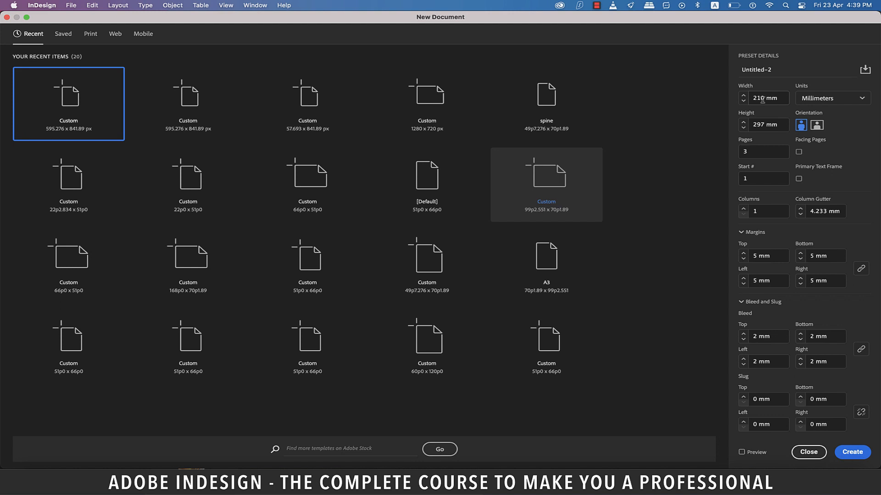
click(764, 152)
click(744, 264)
click(743, 334)
click(861, 455)
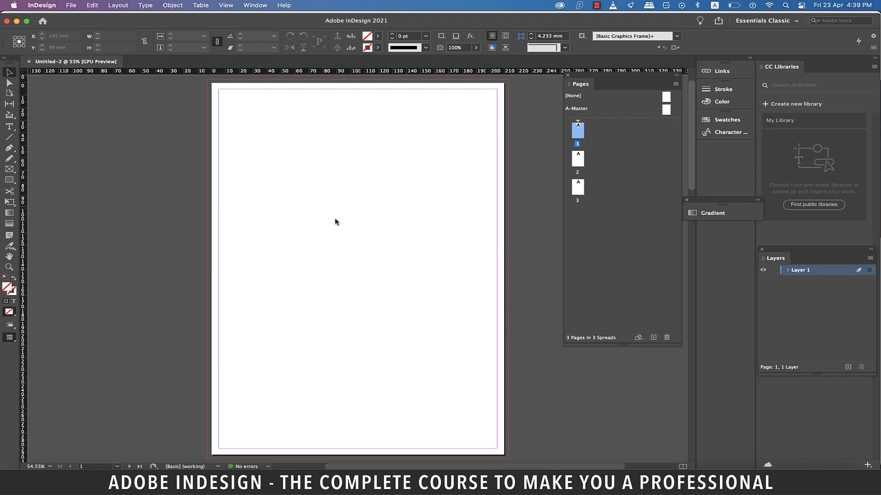
- Try to place page 2 beside page 1 to form a spread
scroll(329, 215, right, 5)
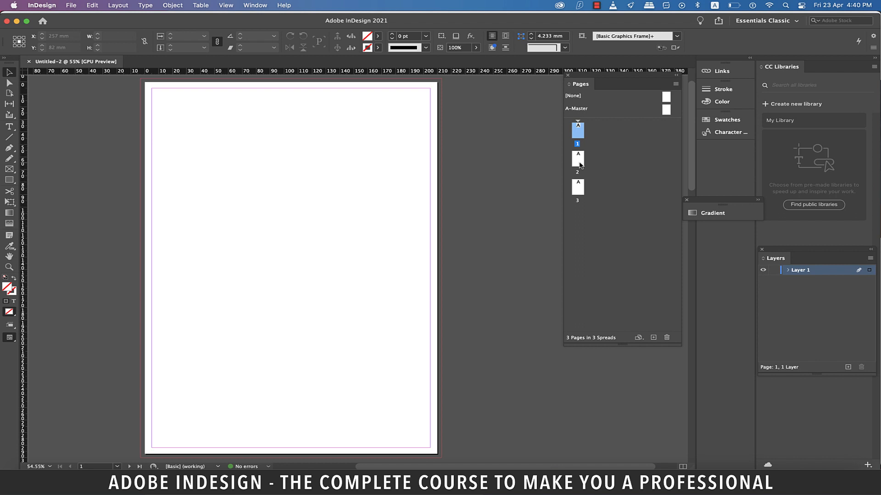
click(579, 160)
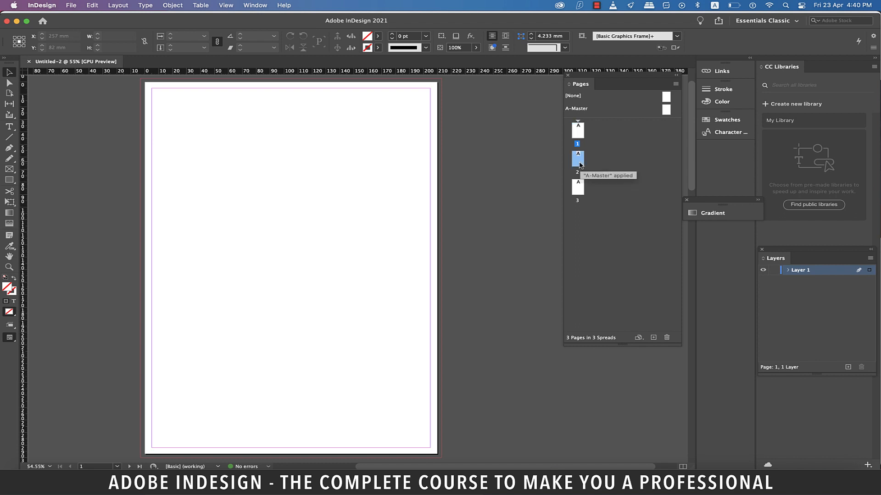
drag(580, 166, 586, 133)
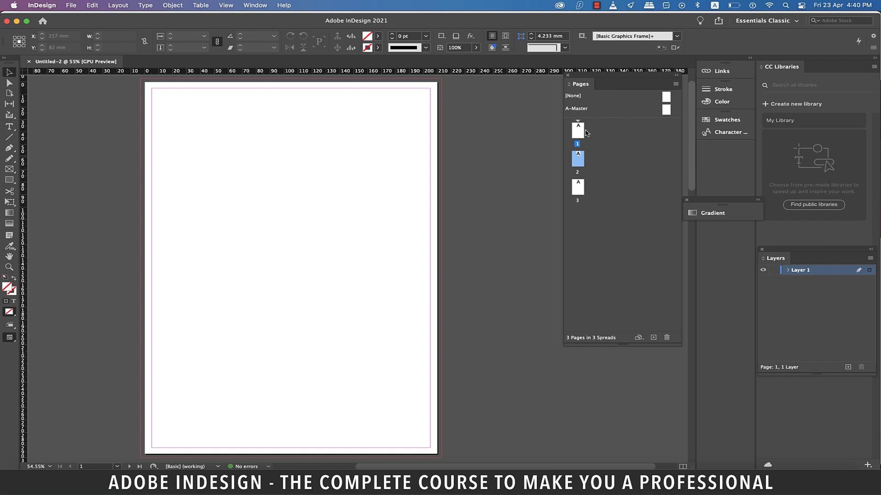
- Turn off Allow Document Pages to Shuffle, and place pages 2 and 3 beside page 1 as one three-page spread
click(676, 85)
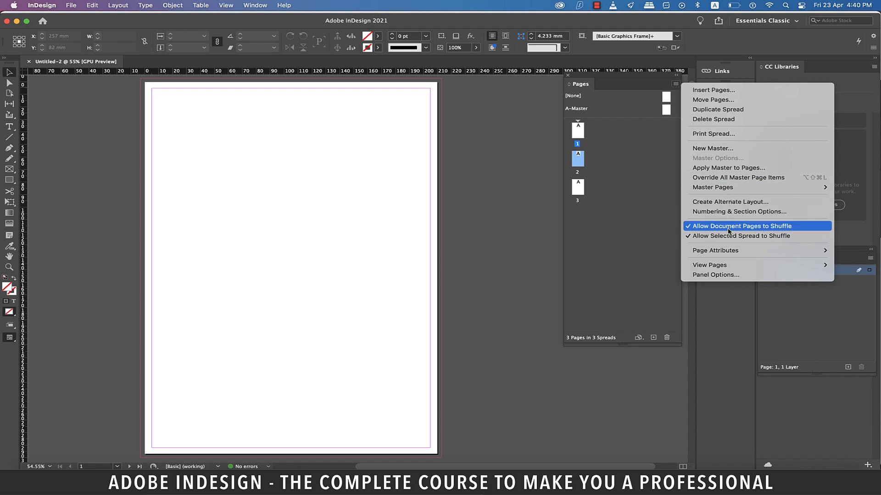
click(763, 228)
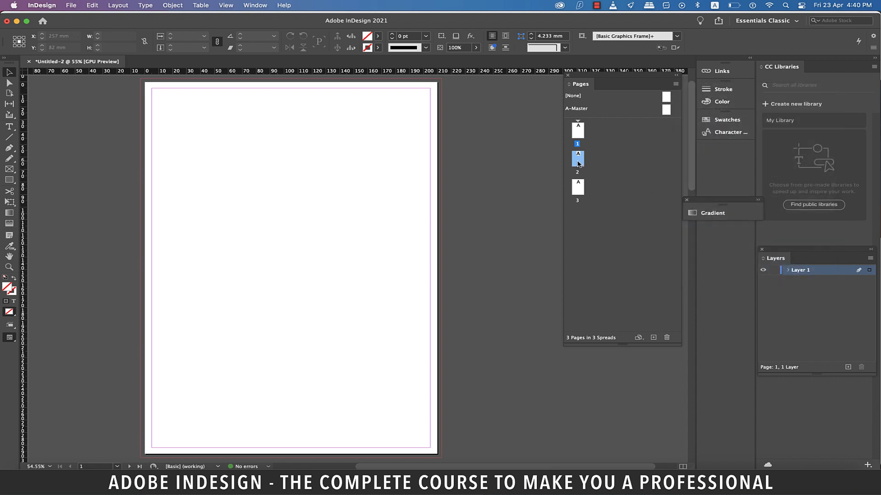
drag(579, 165, 586, 133)
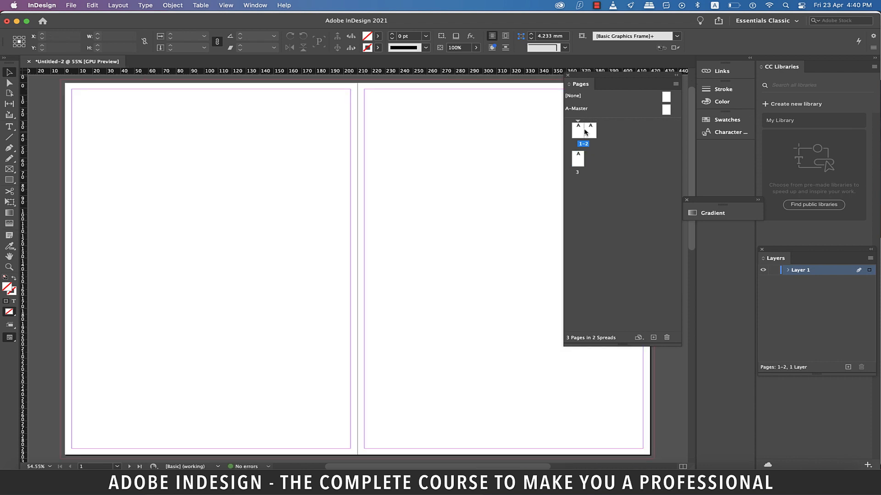
click(578, 162)
drag(578, 163, 596, 133)
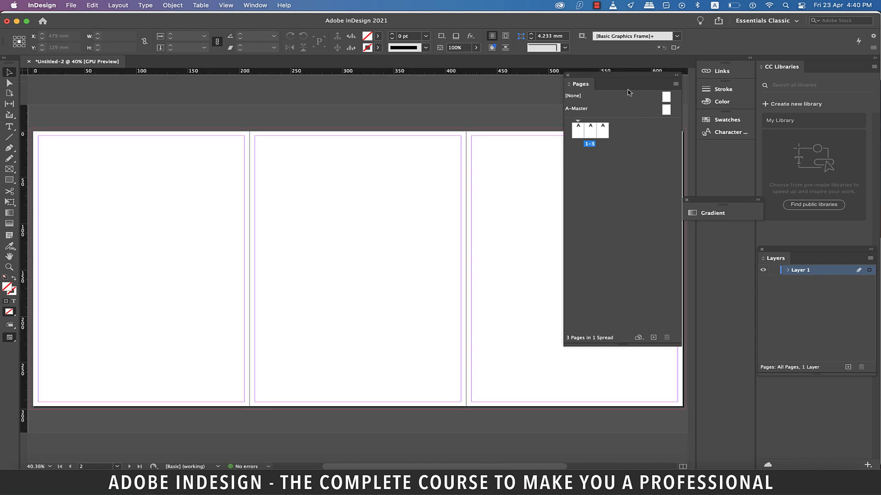
drag(638, 83, 727, 148)
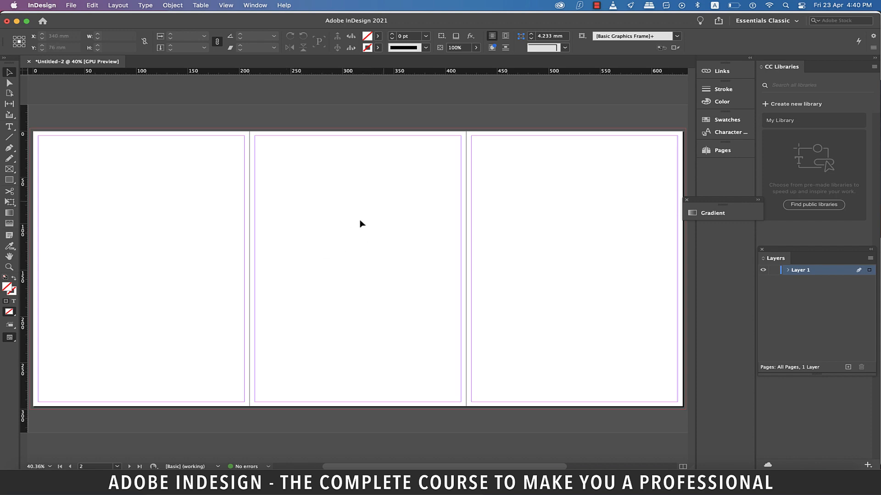
click(71, 480)
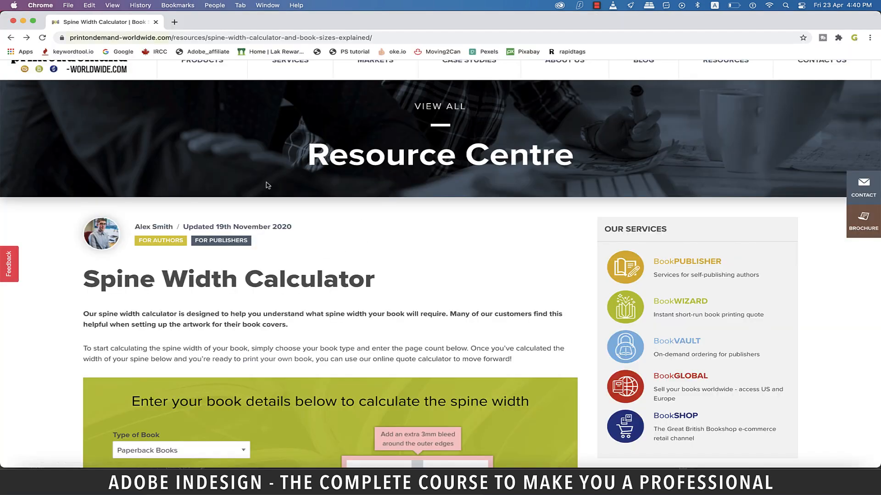
click(91, 39)
click(168, 38)
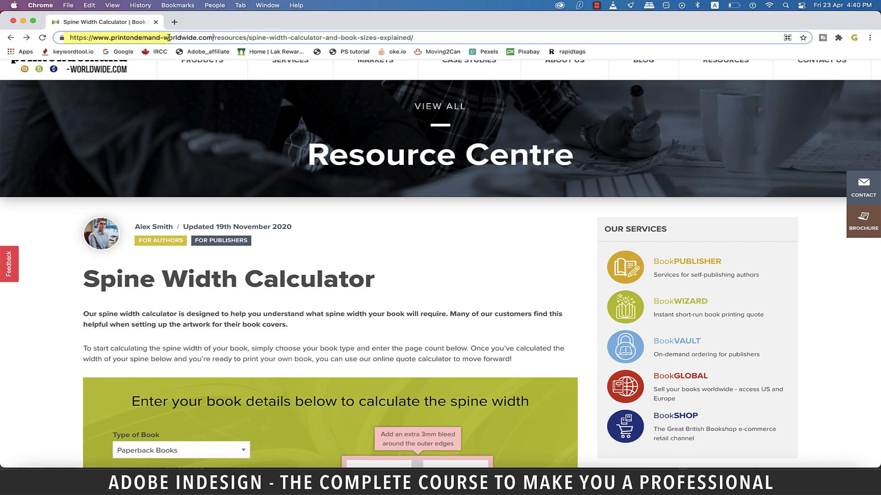
drag(213, 38, 55, 41)
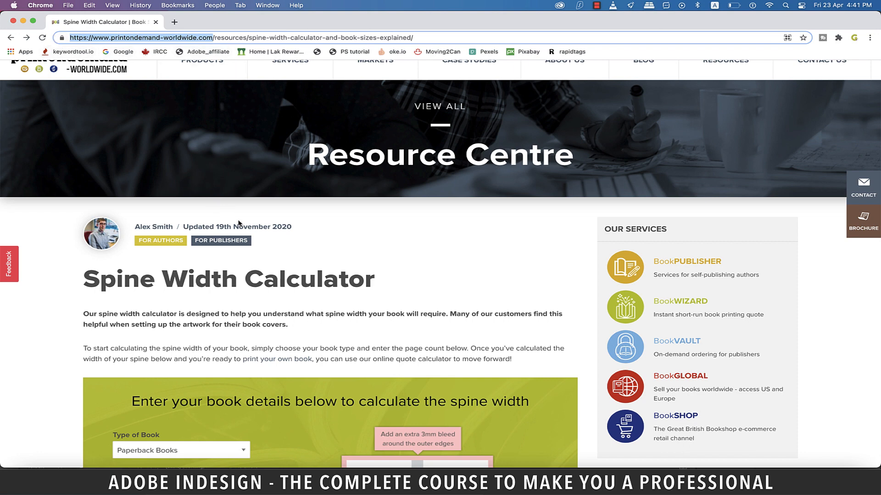
- Change the calculator's type of book to Case Bound Books and back to Paperback Books
scroll(238, 224, down, 6)
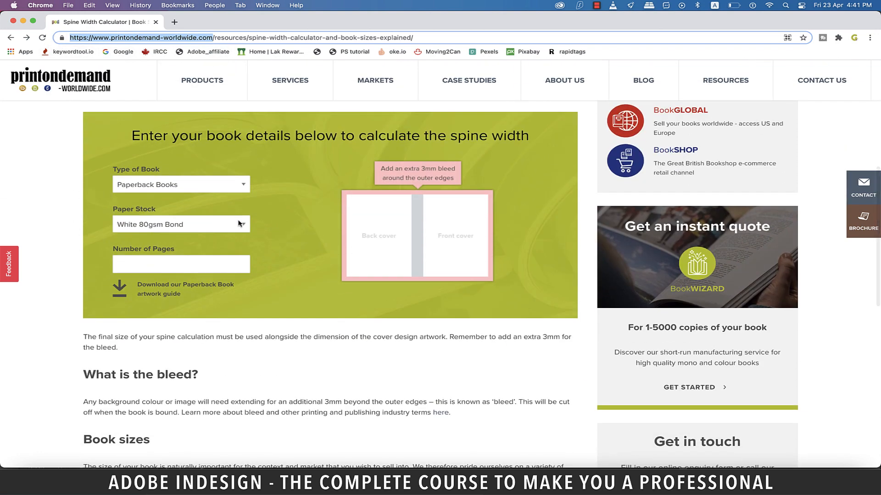
click(244, 189)
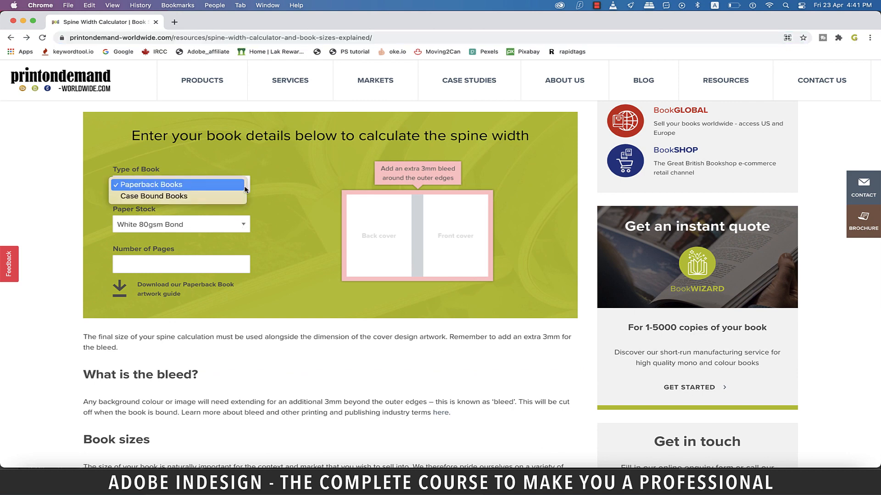
click(225, 201)
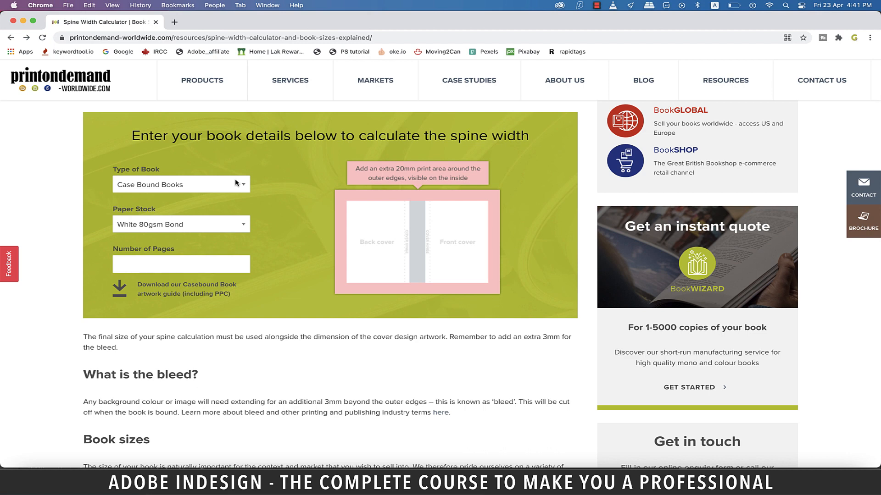
click(236, 183)
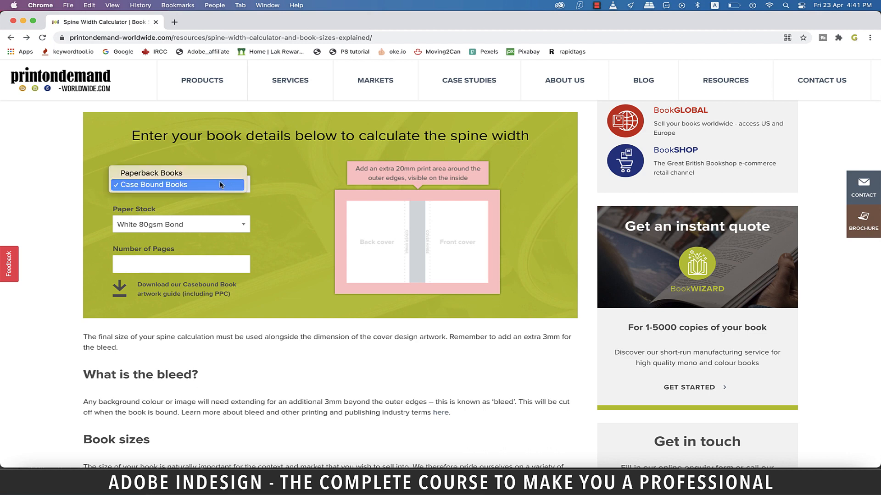
click(179, 178)
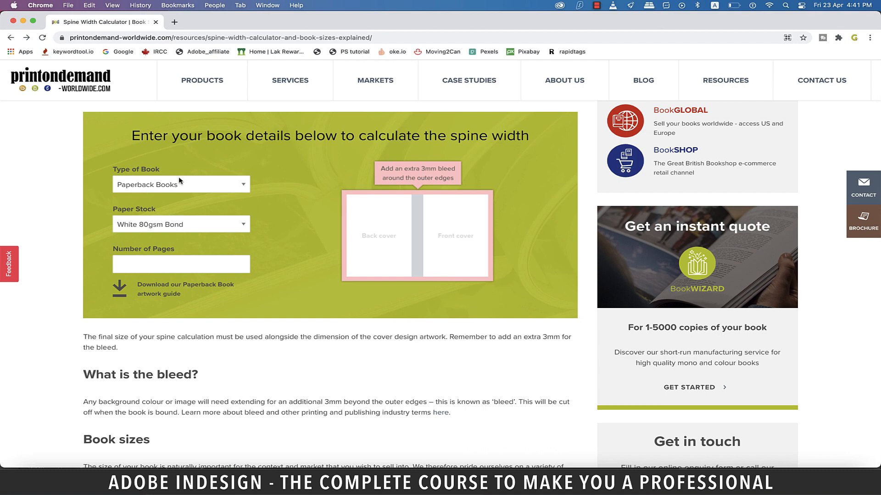
- Calculate the paperback's spine width for 150gsm Coated paper stock and 300 pages
click(239, 231)
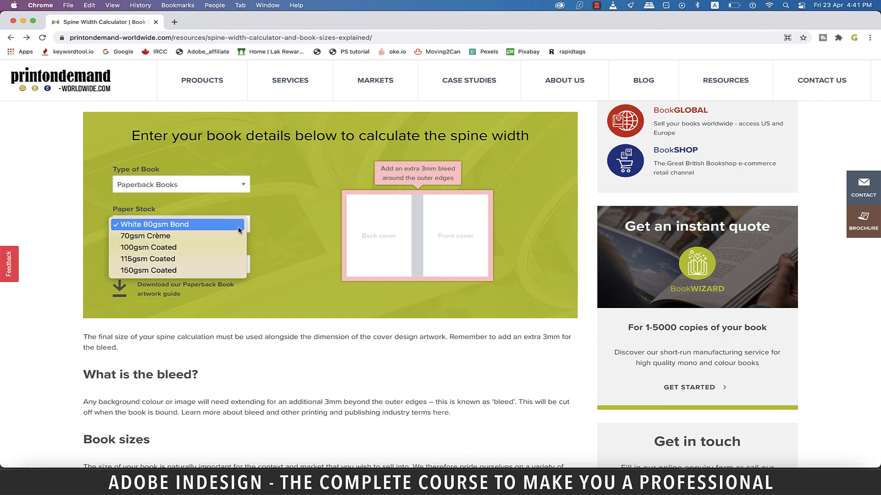
click(167, 274)
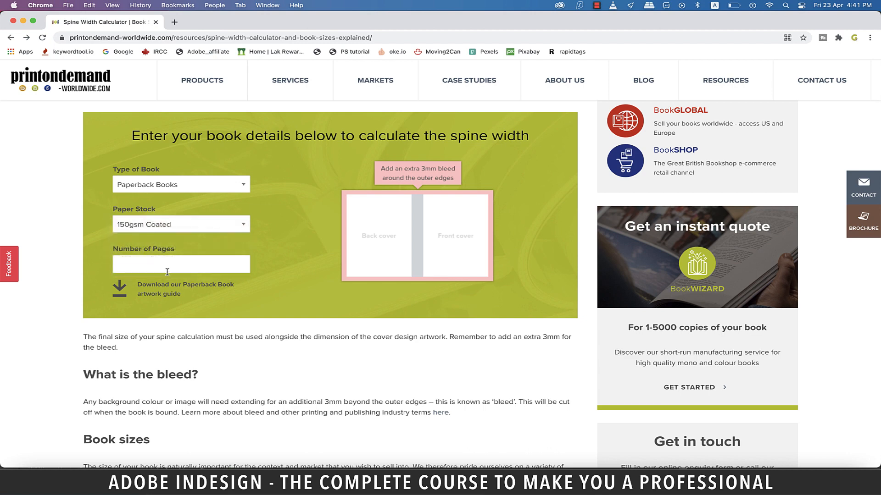
click(199, 266)
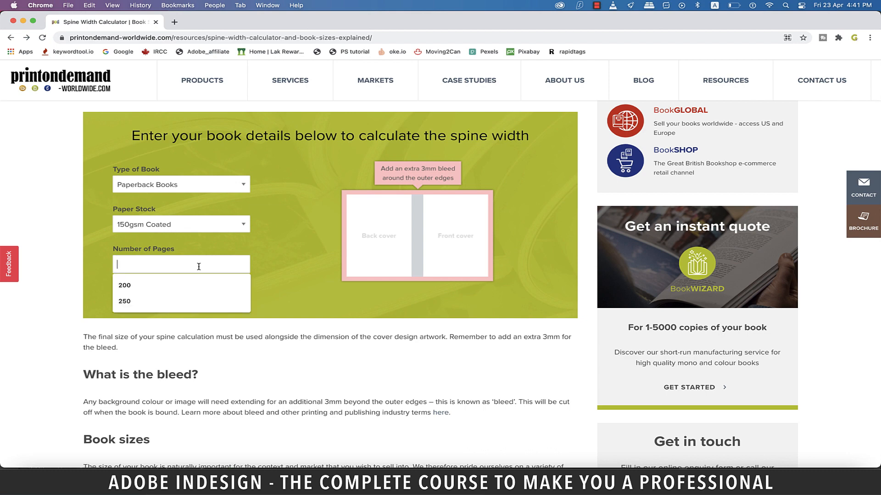
text(300)
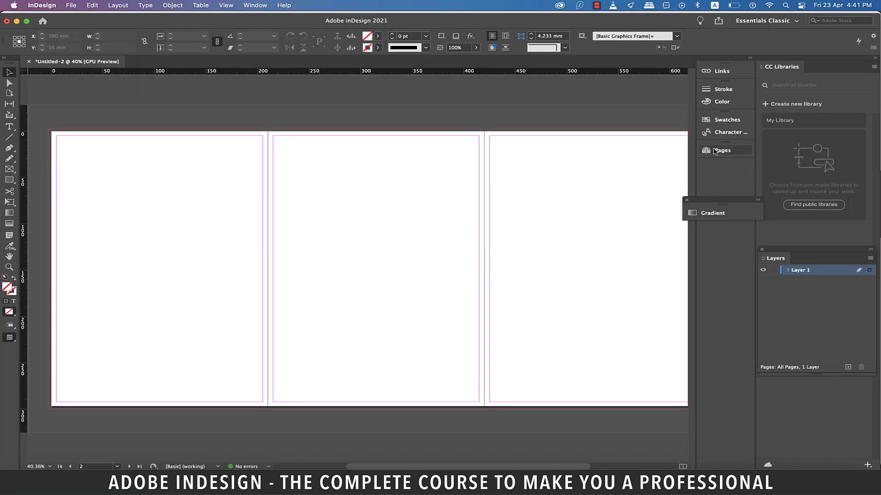
- Switch back to InDesign, select the middle page with the Page tool, and set its Liquid Page Rule to Scale
click(714, 151)
click(625, 232)
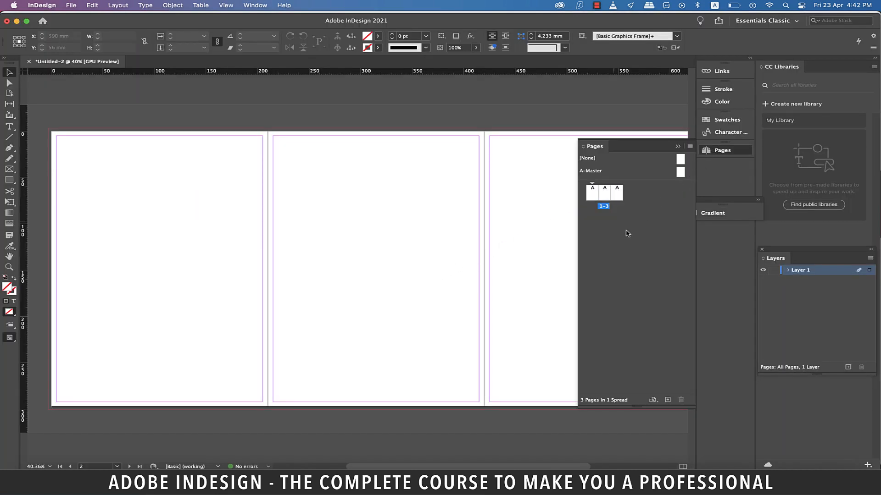
click(610, 199)
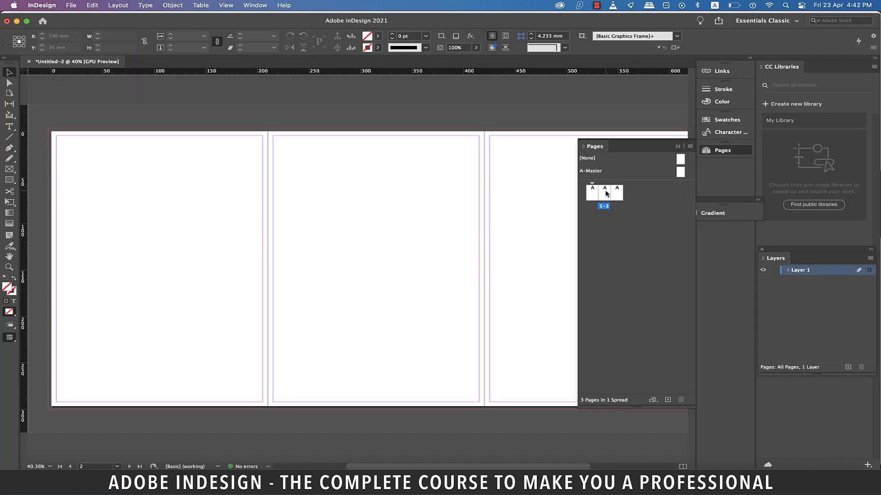
click(9, 94)
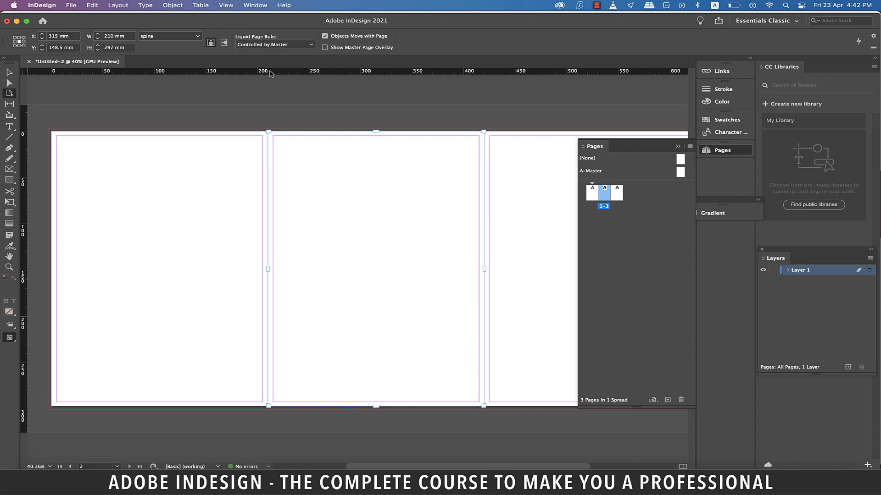
click(311, 46)
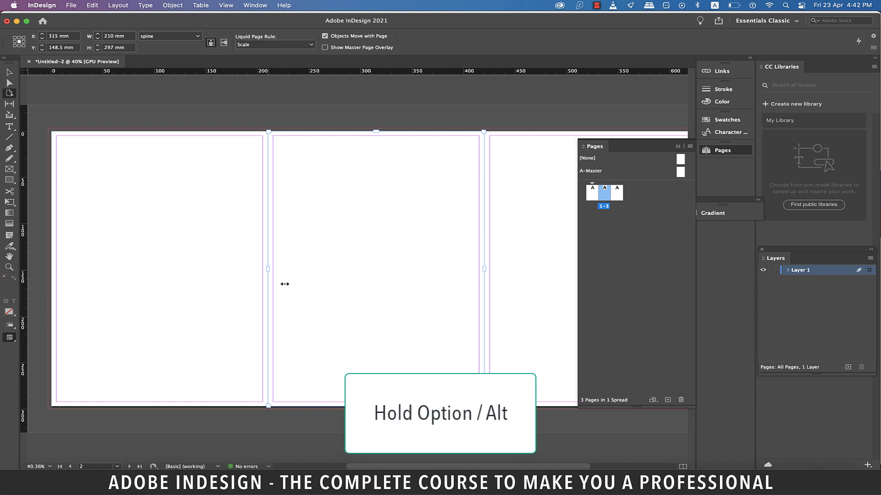
- Narrow the middle page to a spine with a width of 21.2 mm
drag(268, 270, 404, 279)
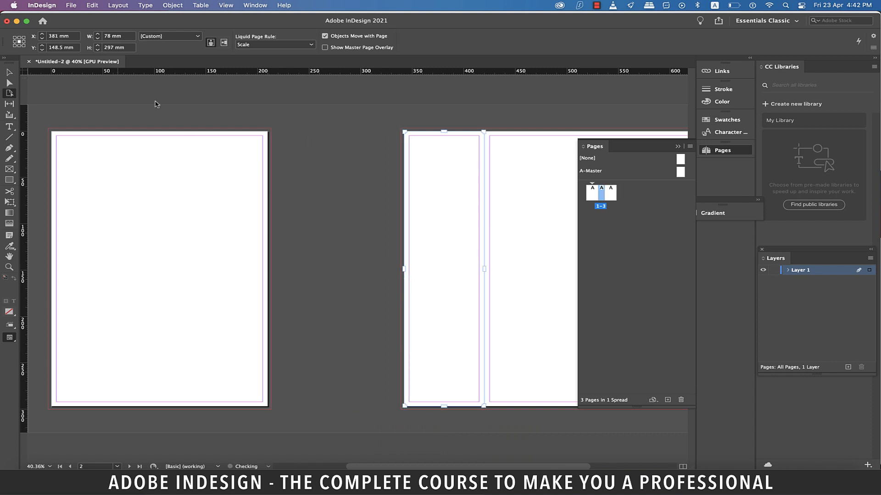
click(89, 36)
text(21.2)
key(Return)
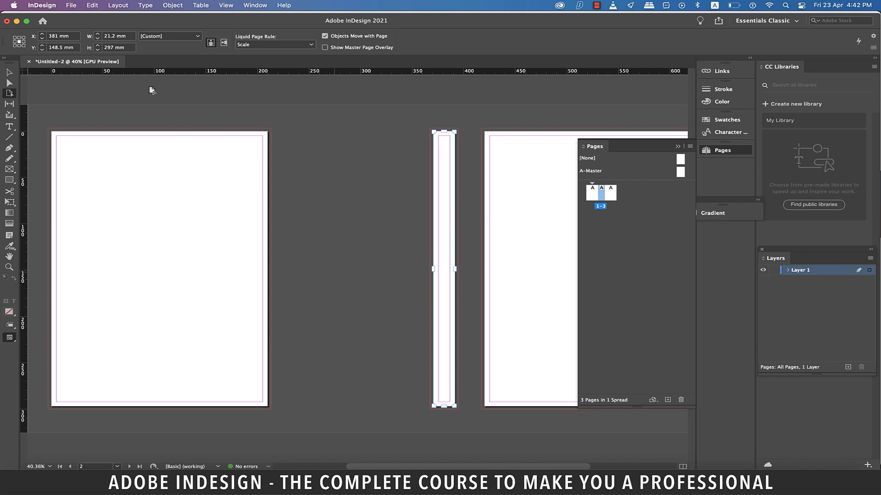
- Move the spine page against the first page, and the third page against the spine, leaving no gaps
drag(441, 243, 295, 244)
click(529, 240)
drag(529, 240, 336, 240)
key(super+equal)
key(super+equal)
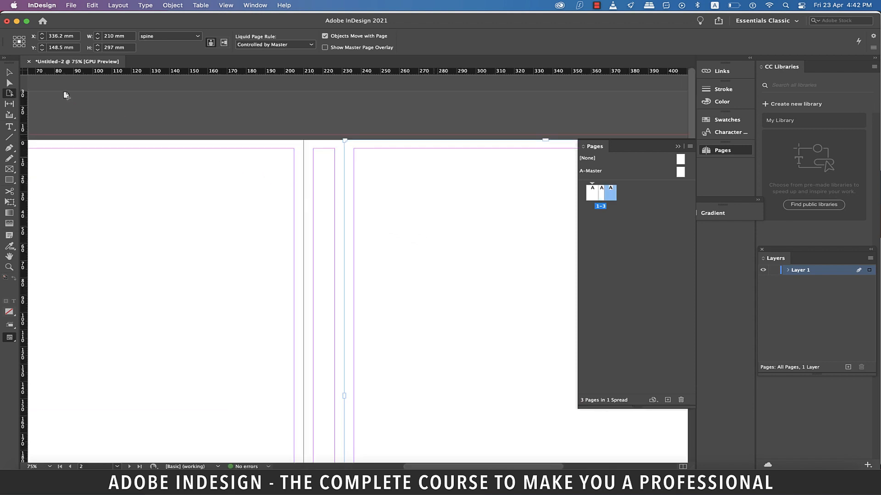
click(9, 72)
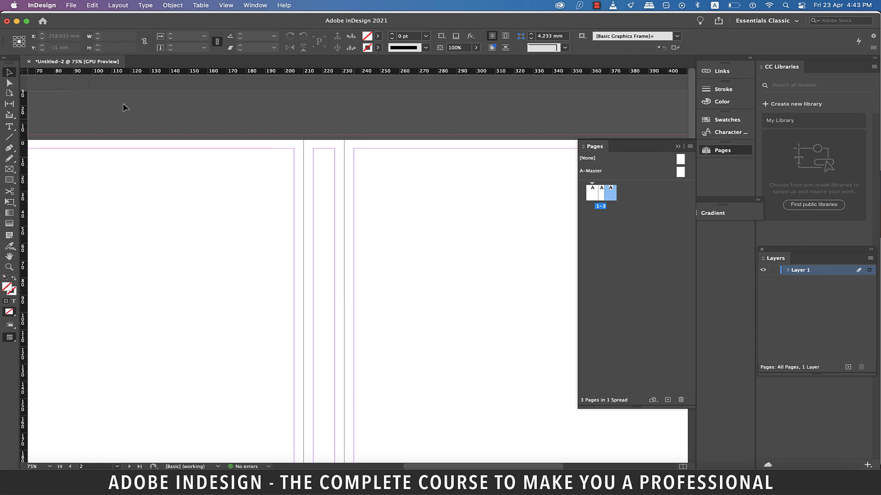
key(super+minus)
key(super+minus)
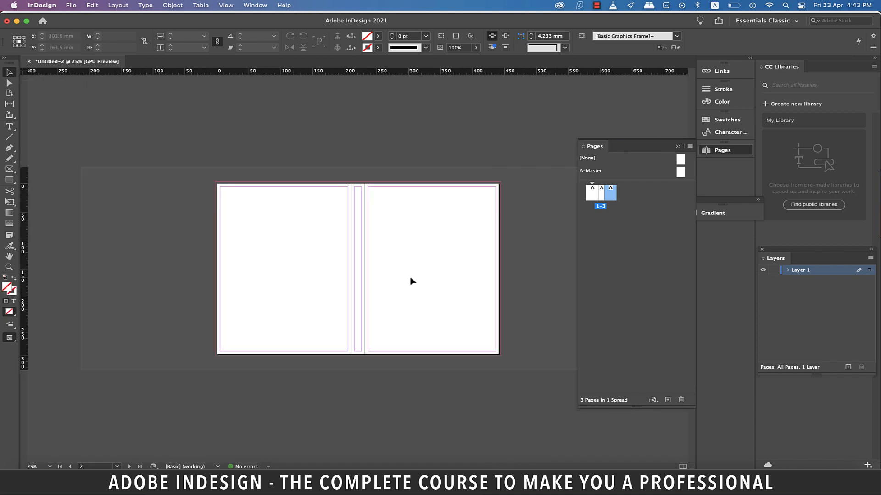
- Draw a rectangle frame about 213 × 303 mm over the front cover page, from the spine edge out to the bleed
click(677, 148)
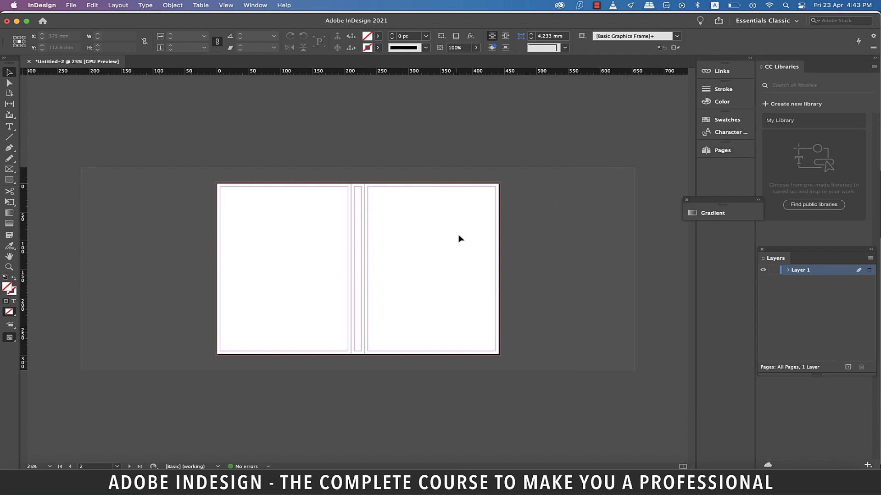
key(super+equal)
scroll(460, 239, down, 2)
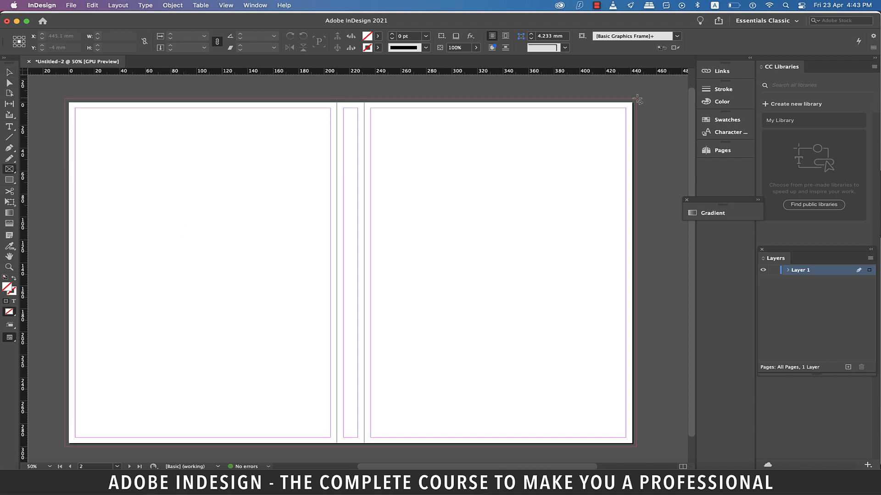
drag(636, 99, 364, 449)
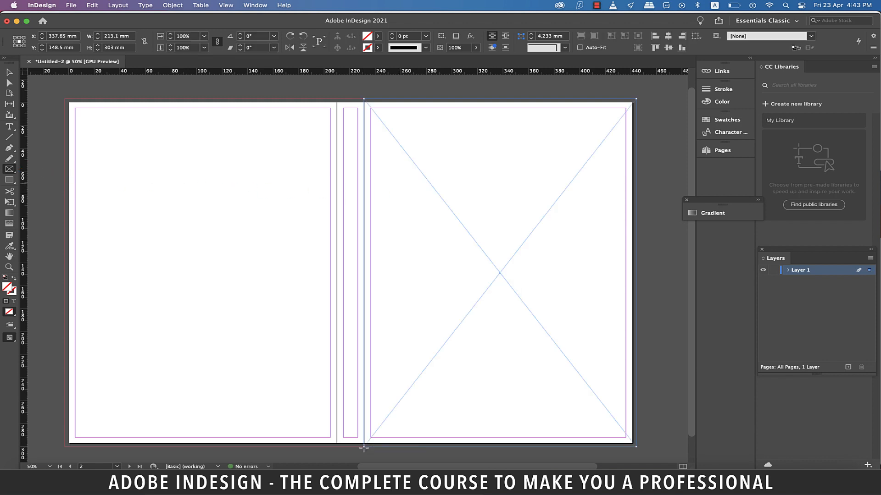
- Place the pexels-ali-pa…i-2787341.jpg portrait photo in the front cover frame and apply Content-Aware Fit
click(71, 5)
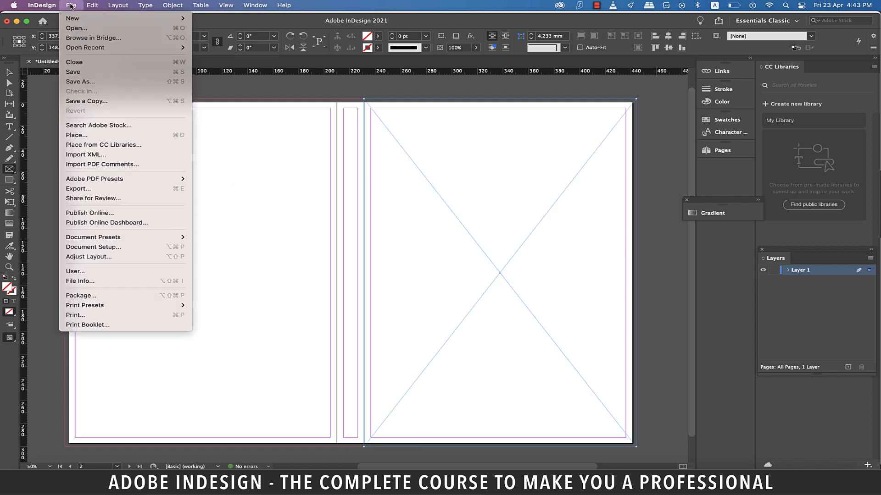
click(97, 135)
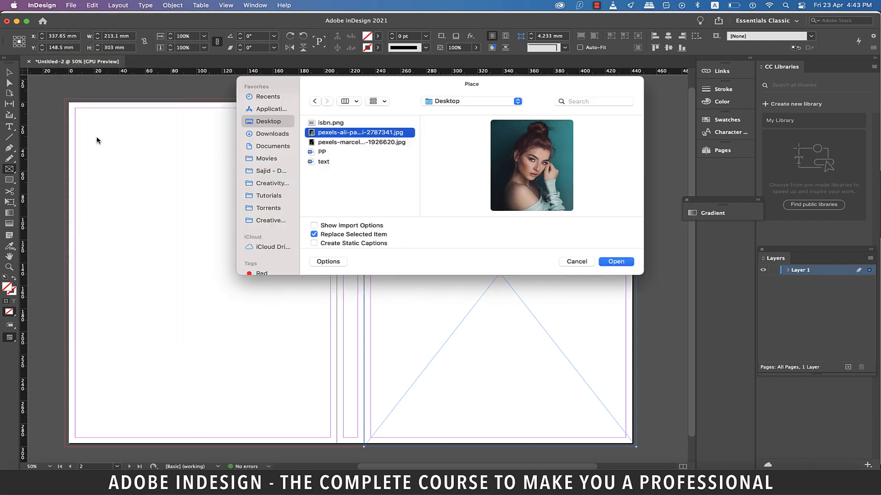
click(609, 262)
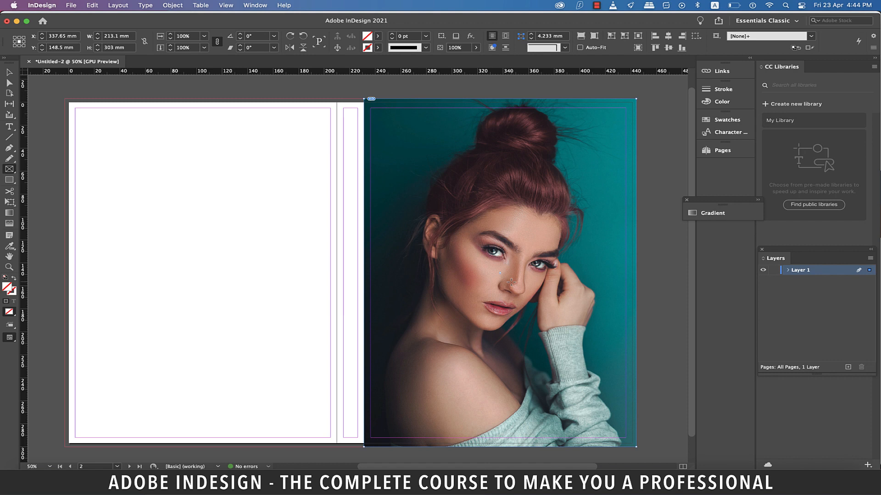
right_click(511, 282)
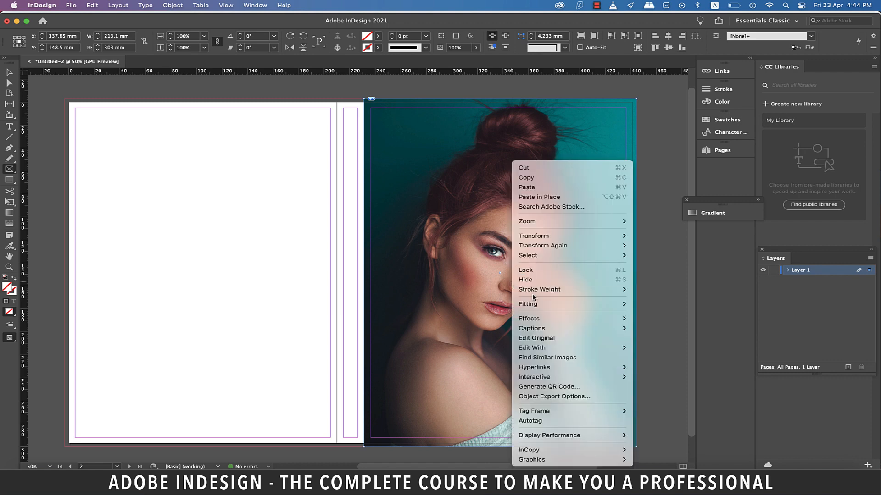
mouse_move(555, 305)
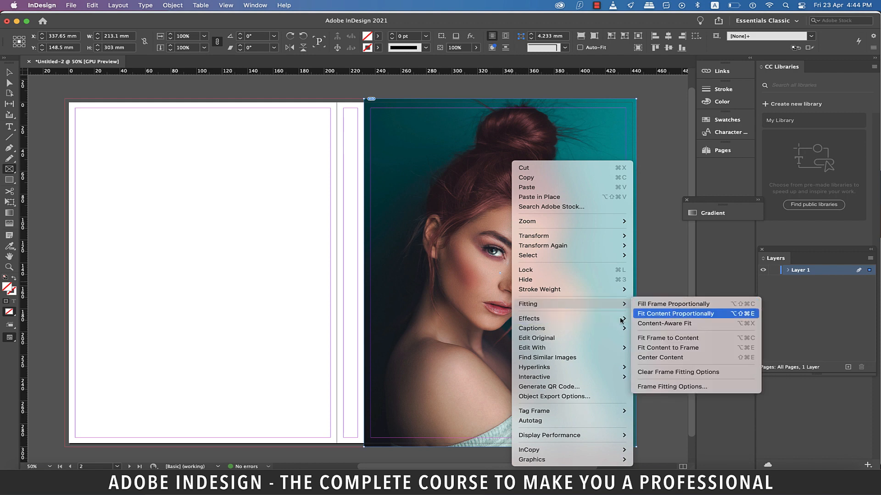
click(674, 324)
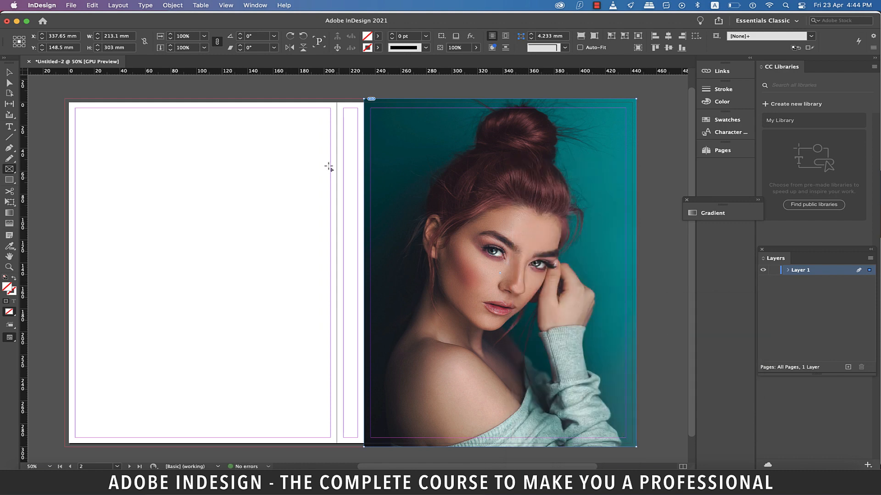
- Draw a rectangle about 300 mm tall over the spine, starting at the top bleed, and narrow it to 21.2 mm
scroll(328, 168, left, 2)
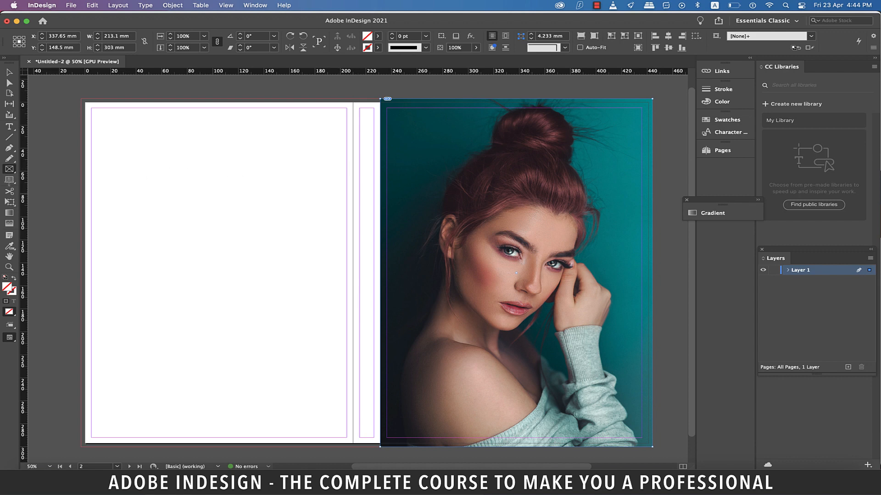
click(9, 182)
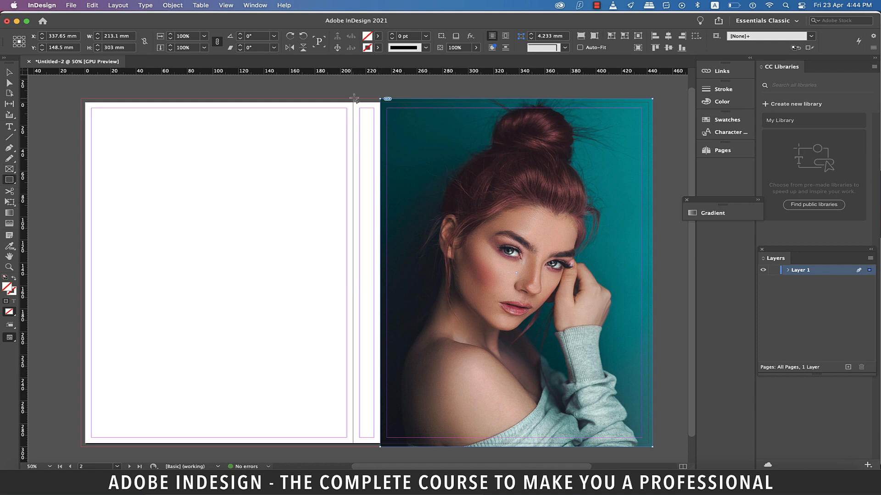
drag(354, 99, 383, 448)
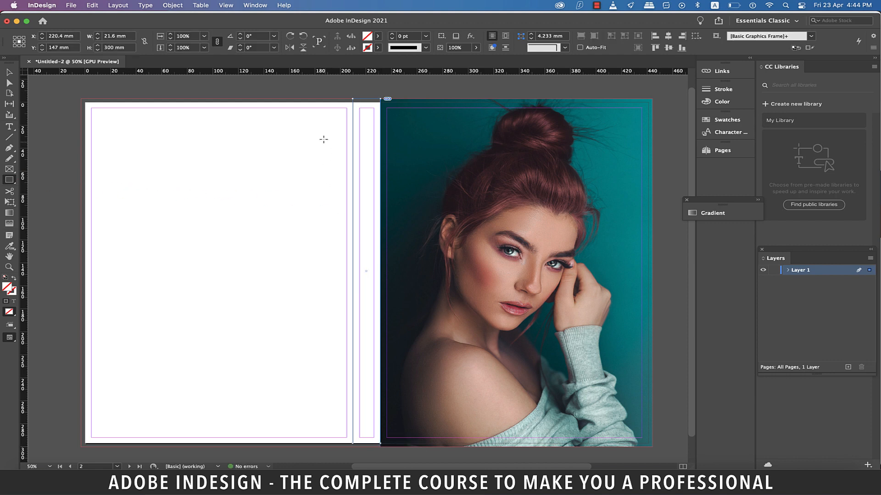
key(v)
drag(355, 273, 355, 273)
- Fill the spine rectangle with the dark teal from the portrait photo's colour theme
click(10, 247)
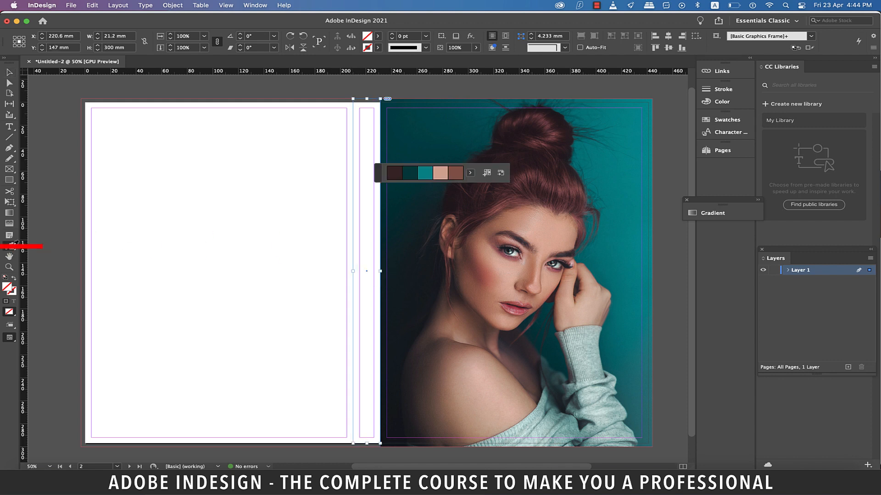
click(409, 174)
click(363, 226)
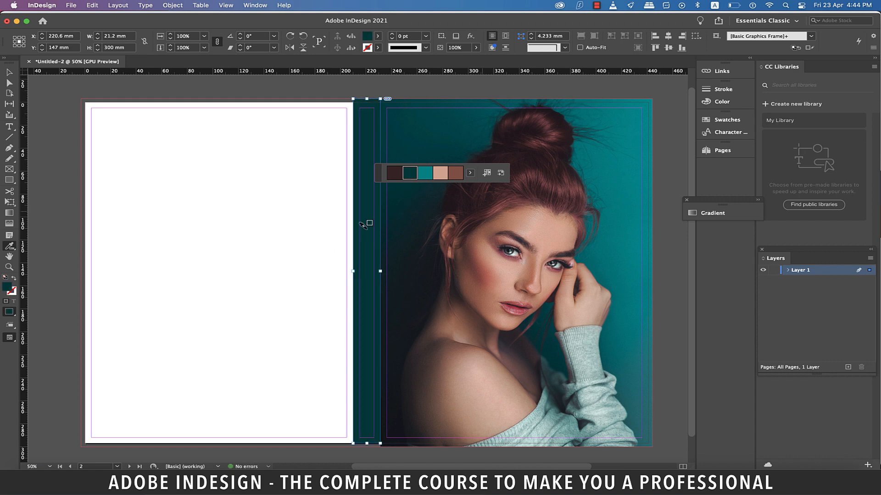
key(v)
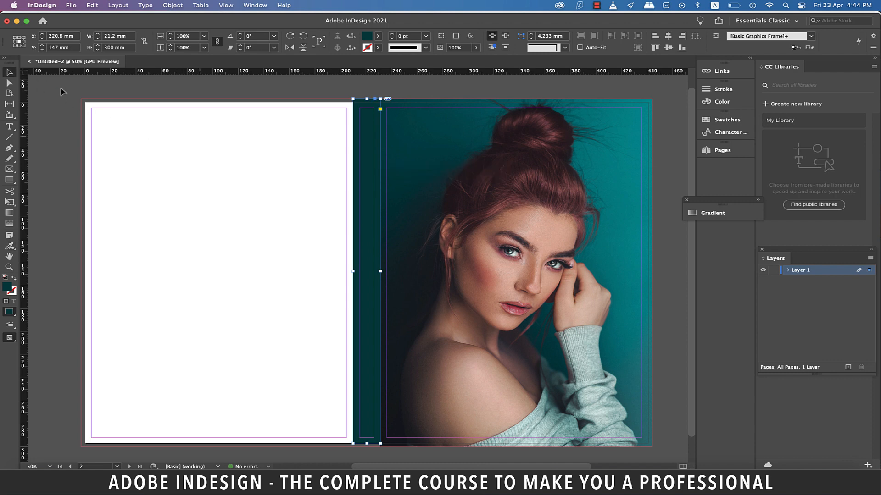
- Extend the lower edge of the spine rectangle down to the bleed line
click(294, 173)
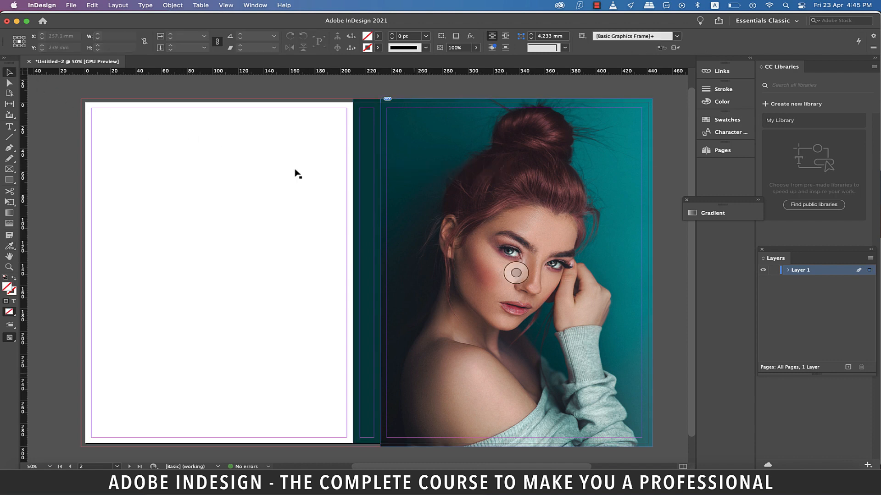
click(368, 417)
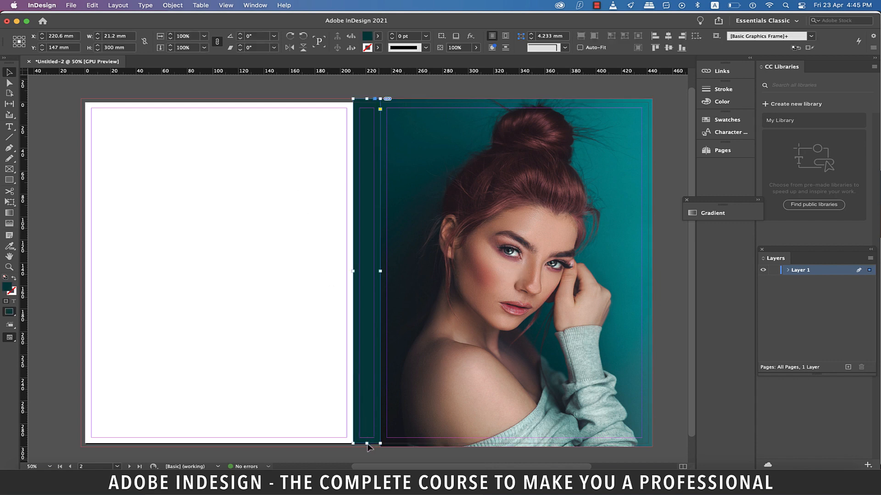
drag(367, 444, 368, 449)
- Draw a rectangle frame about 213 × 303 mm over the back cover out to the bleed and place the make-up powders photo in it
key(f)
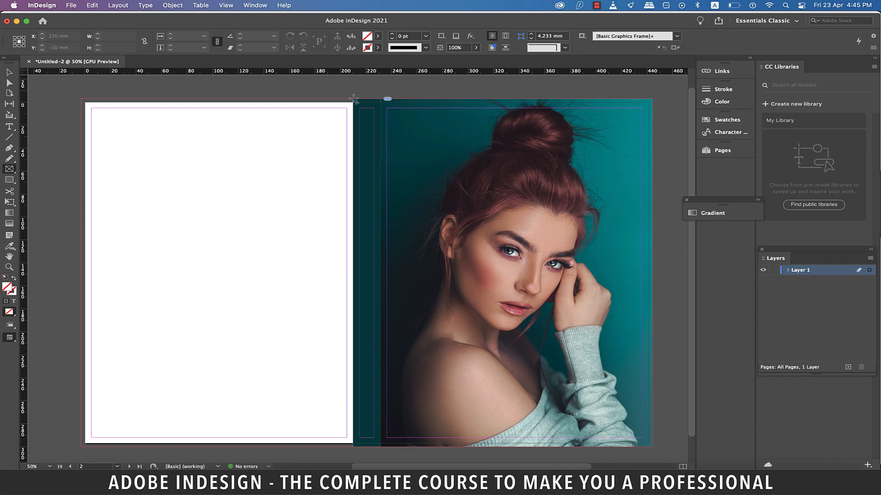
drag(353, 98, 81, 448)
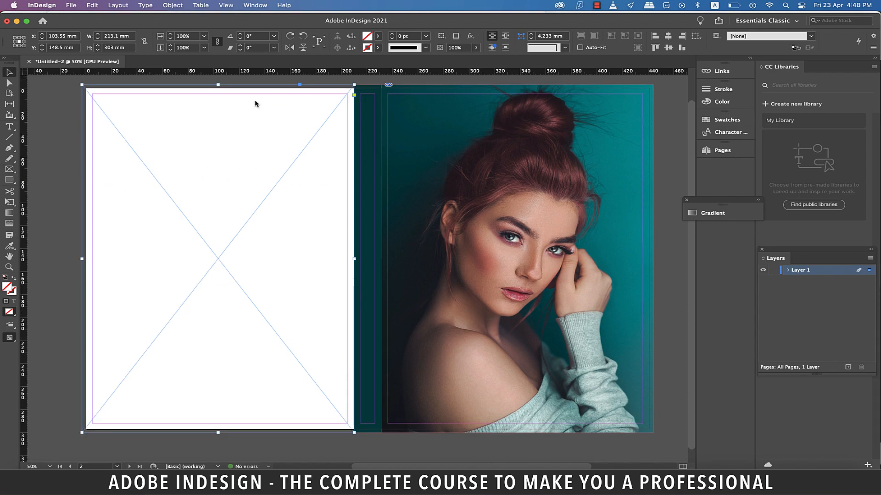
click(71, 6)
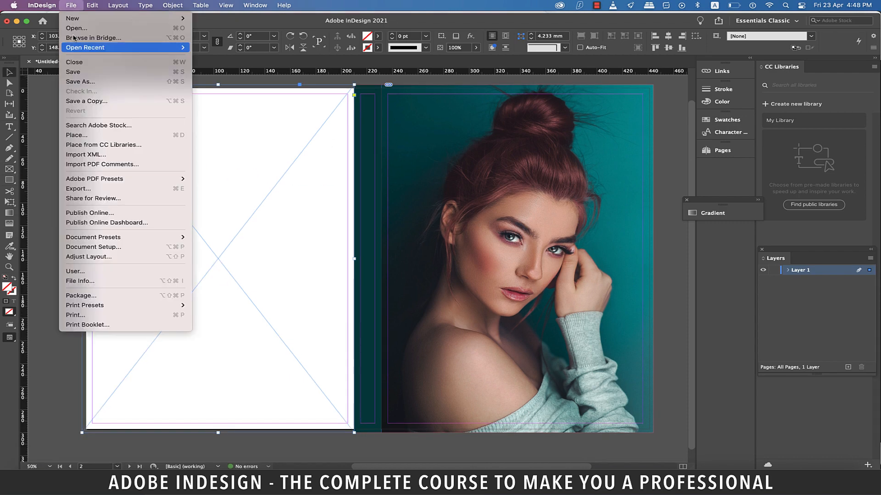
click(85, 135)
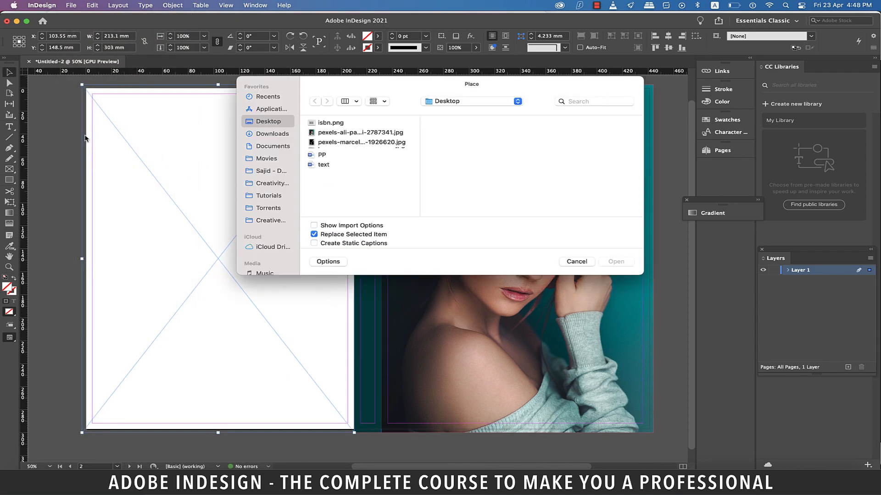
click(616, 262)
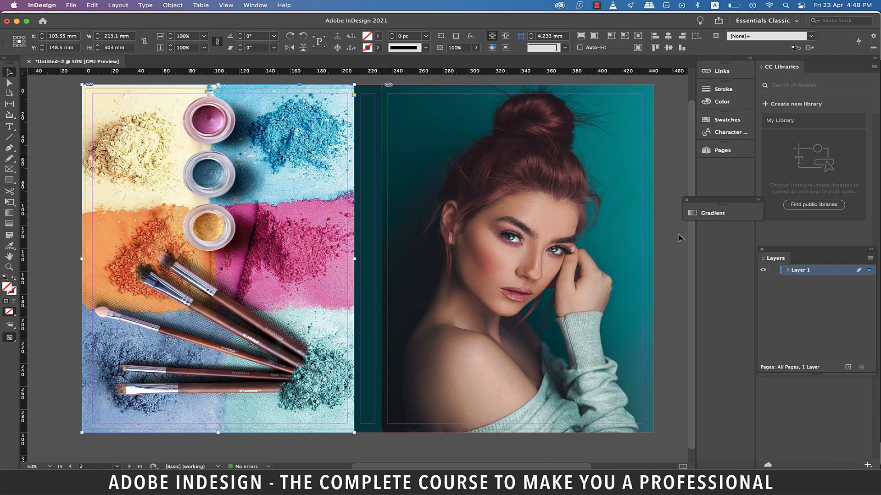
click(680, 237)
- Draw a rectangle frame about 61 × 41.5 mm in the back cover's lower corner beside the spine and place isbn.png in it
drag(9, 169, 58, 183)
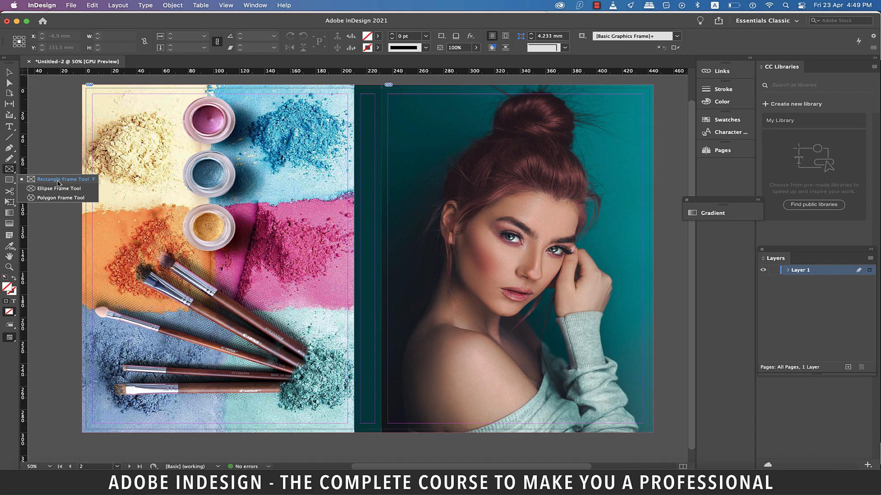
click(58, 179)
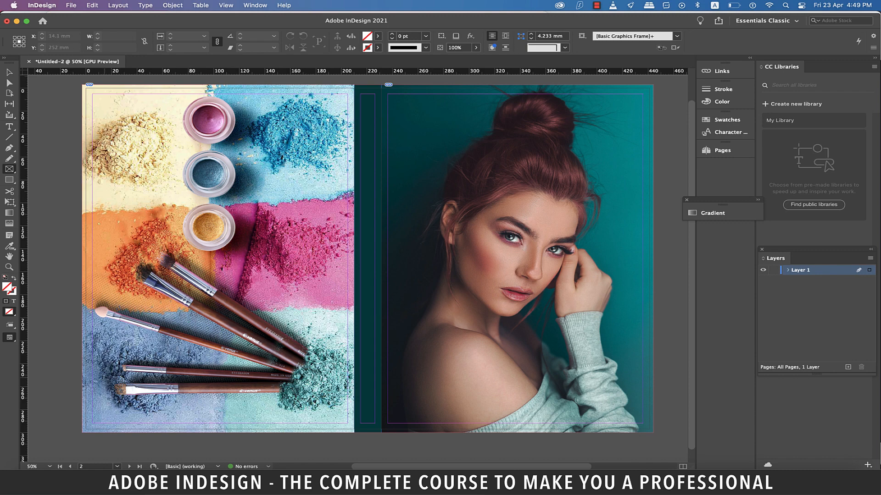
drag(270, 374, 348, 424)
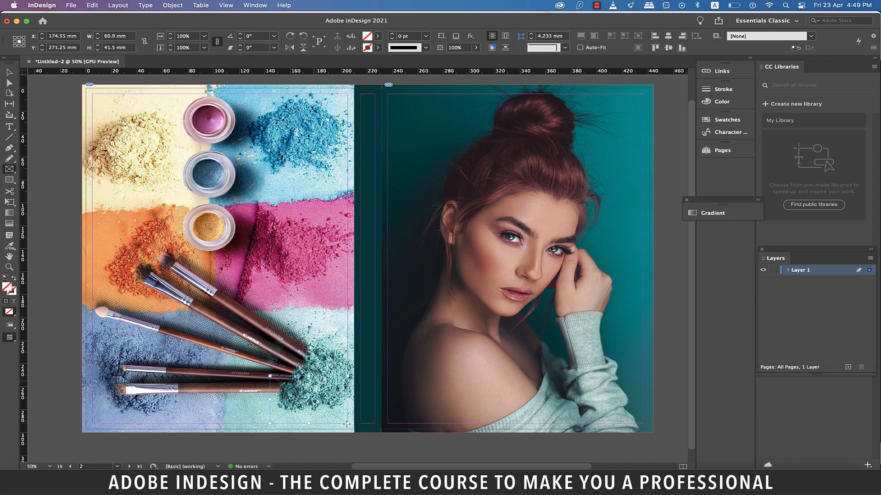
click(71, 5)
click(89, 136)
click(343, 134)
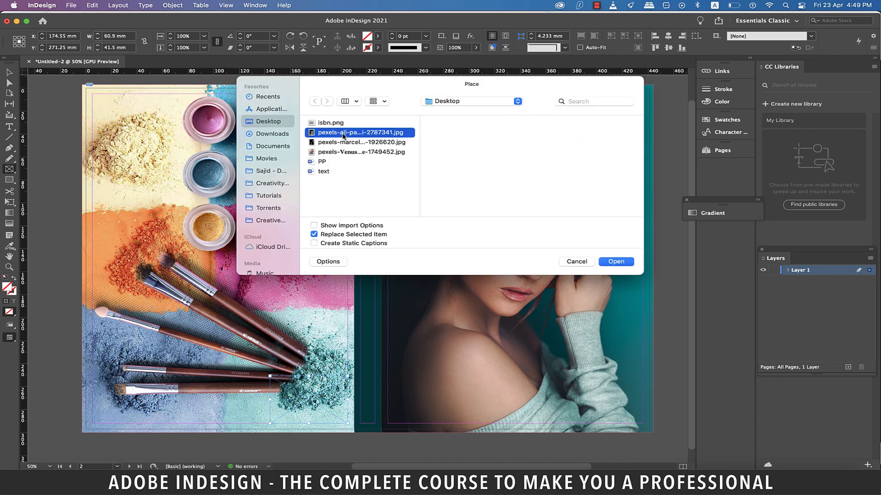
click(335, 125)
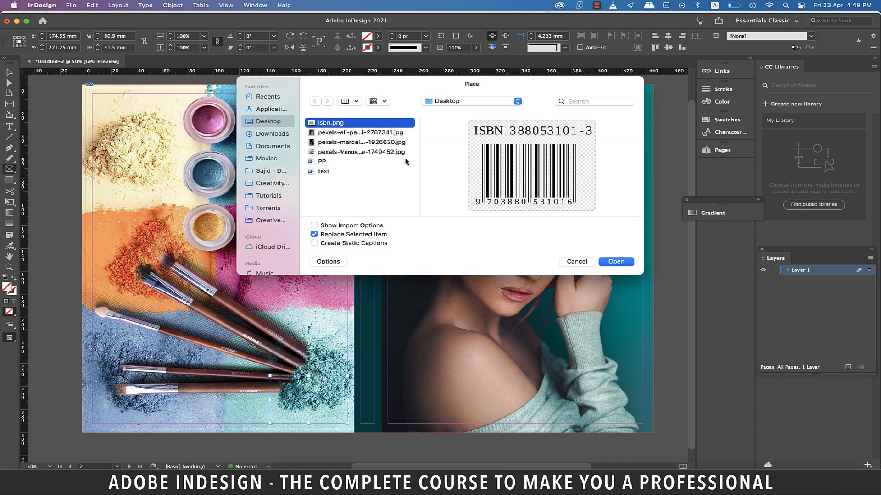
click(614, 262)
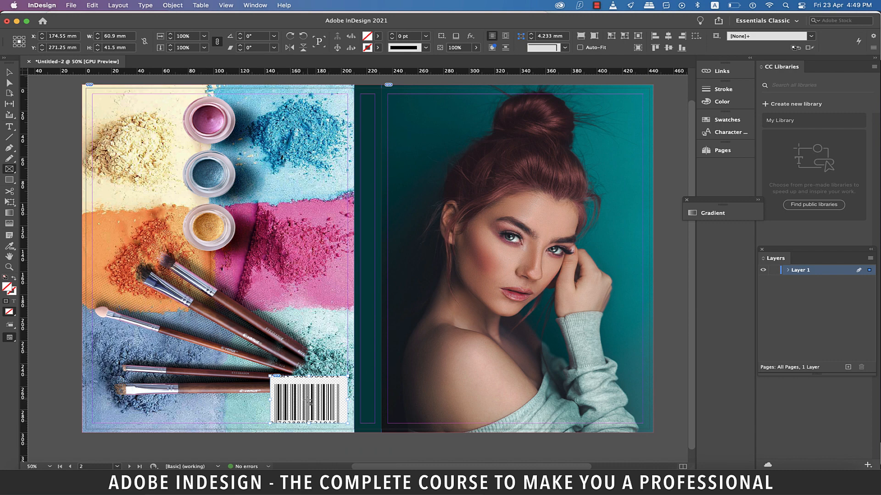
- Apply Fit Content to Frame to the ISBN barcode image and deselect it
right_click(309, 402)
mouse_move(413, 304)
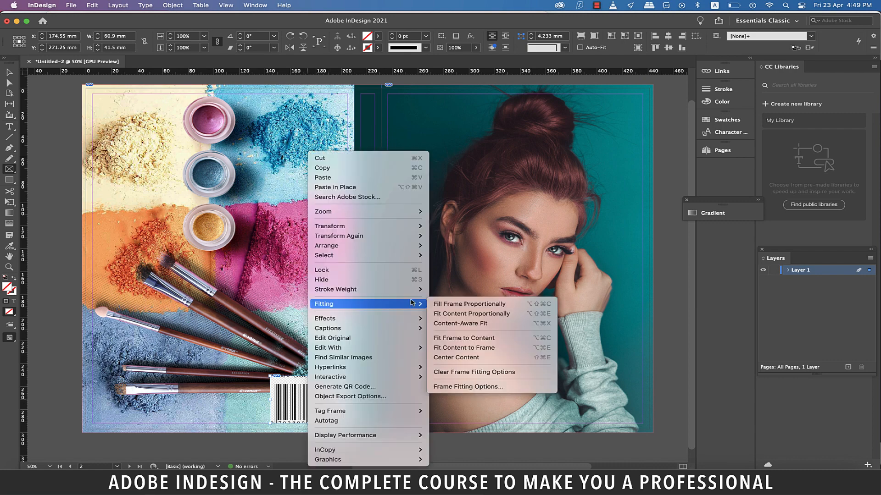
click(474, 351)
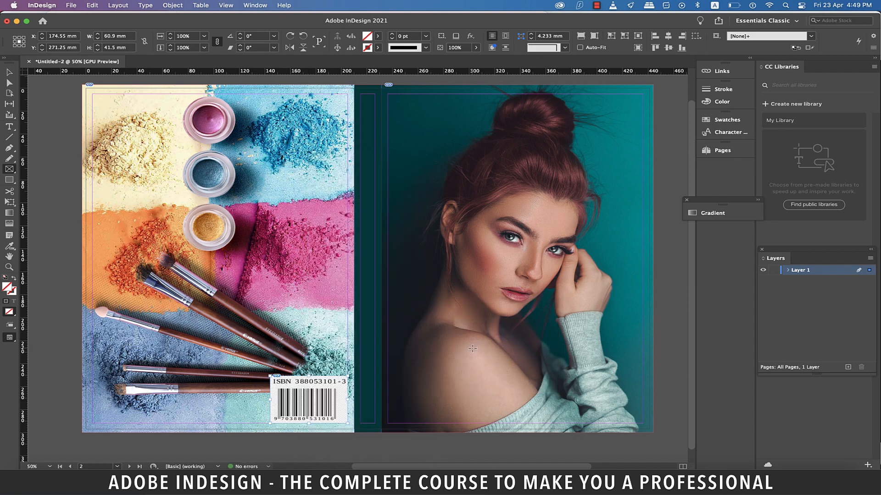
click(9, 72)
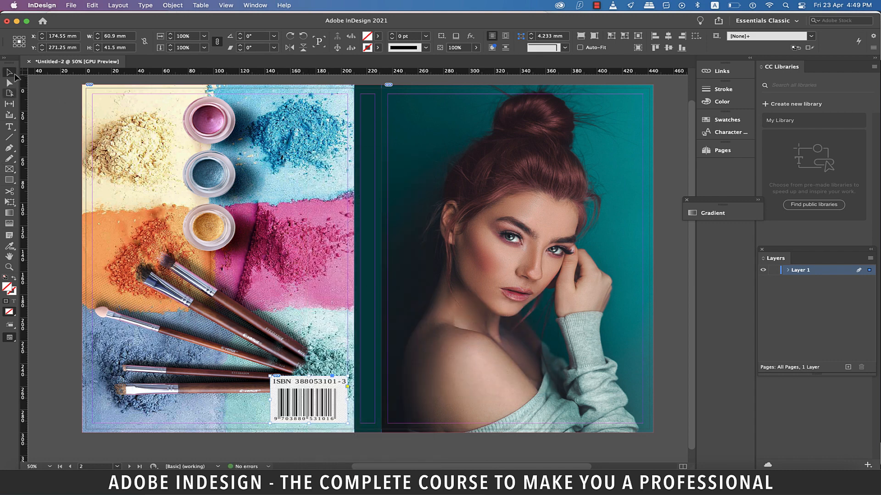
click(63, 228)
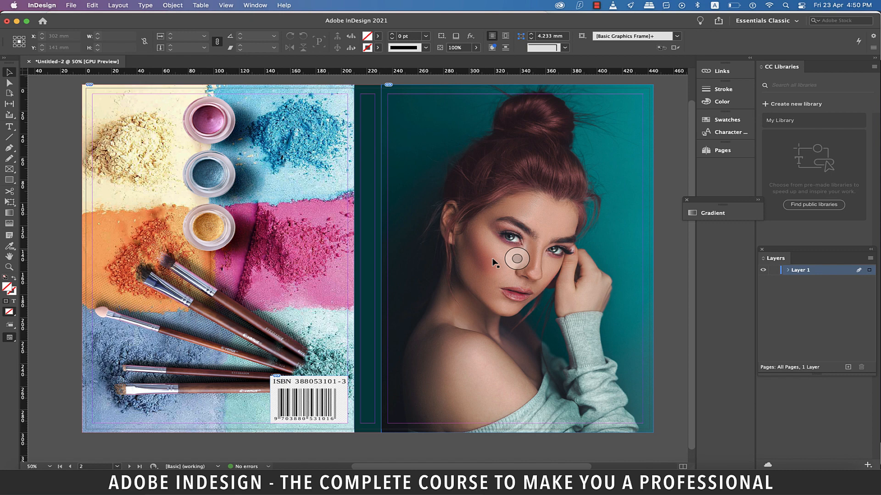
key(t)
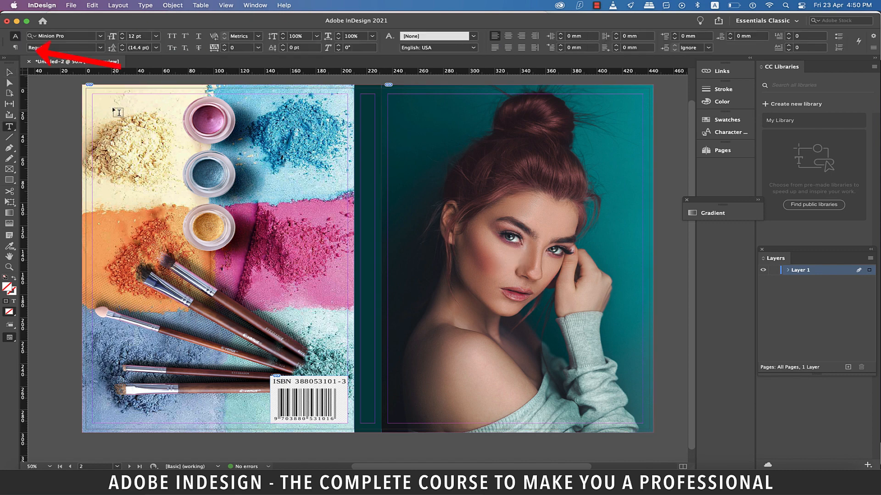
mouse_move(114, 108)
mouse_down()
mouse_move(202, 128)
mouse_move(325, 136)
mouse_up()
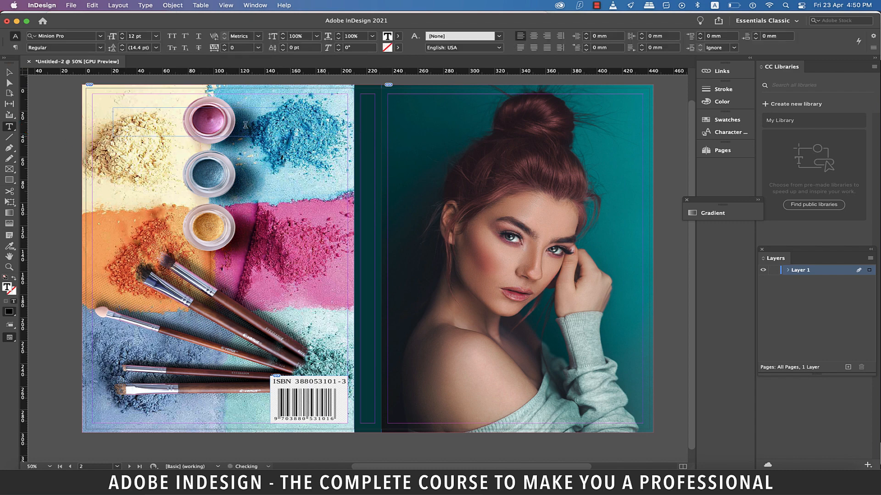
text(www.make-up)
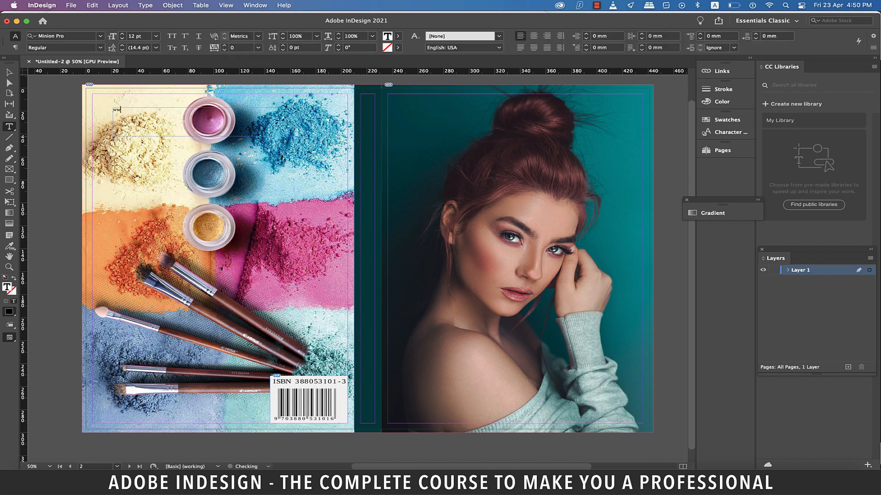
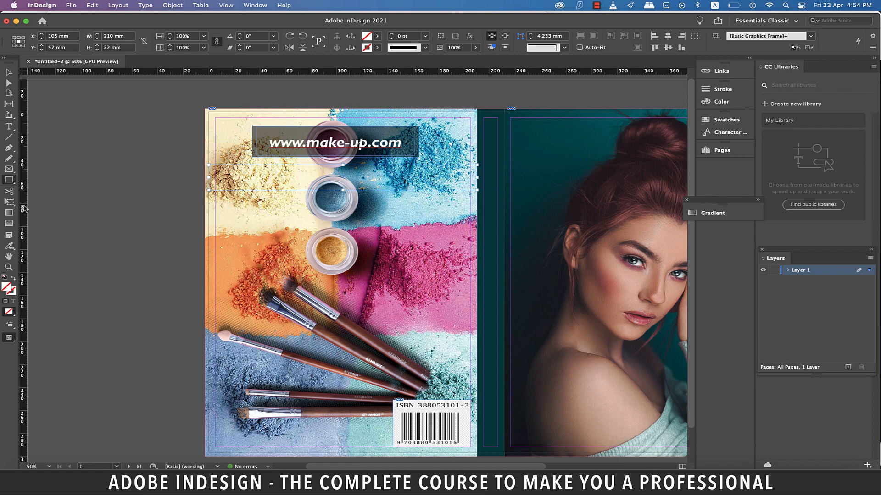
- Place a vertical guide at the centre of the back cover's helper rectangle and align the web address horizontally with that rectangle's centre
drag(24, 209, 343, 208)
click(8, 72)
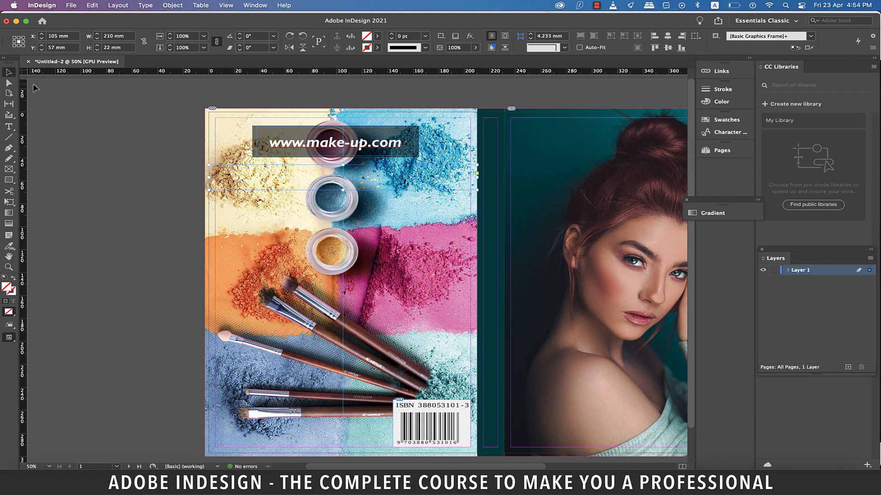
drag(34, 87, 372, 169)
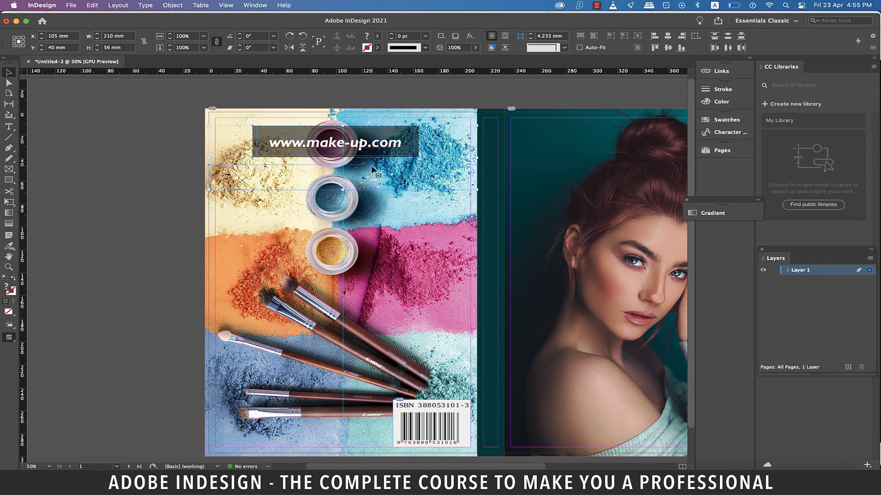
click(372, 170)
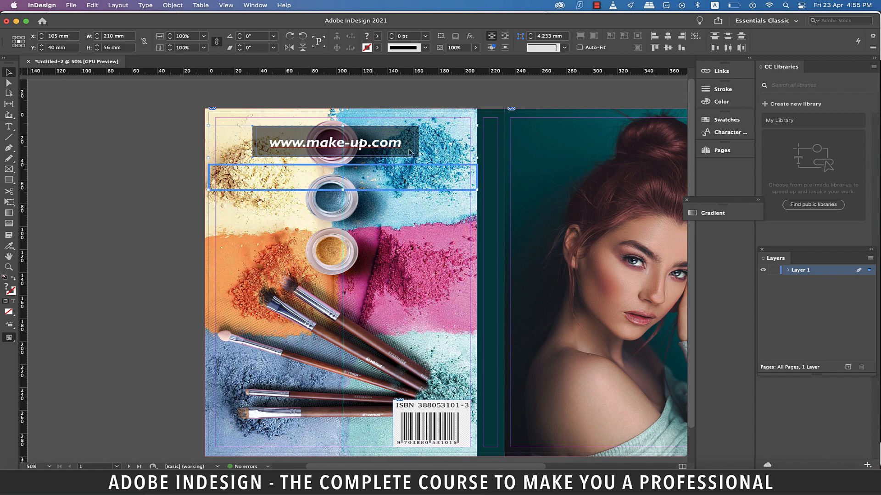
click(668, 39)
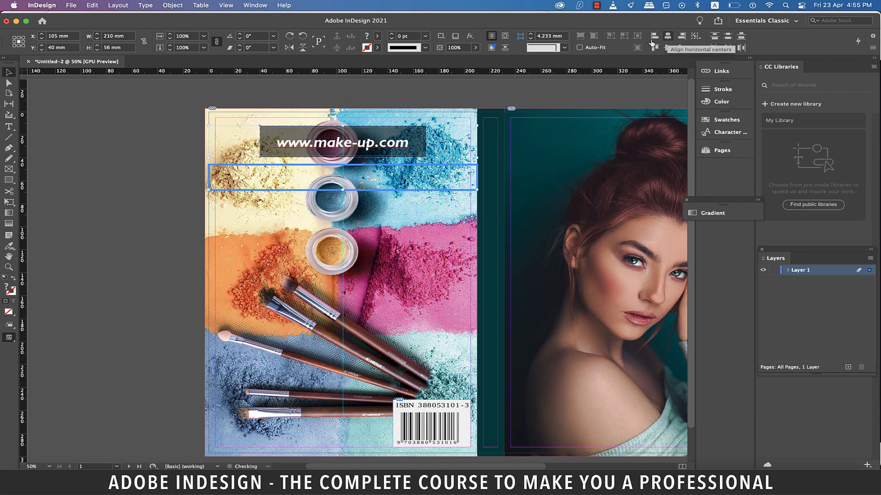
- Delete the 210 mm wide helper rectangle from the back cover
click(90, 154)
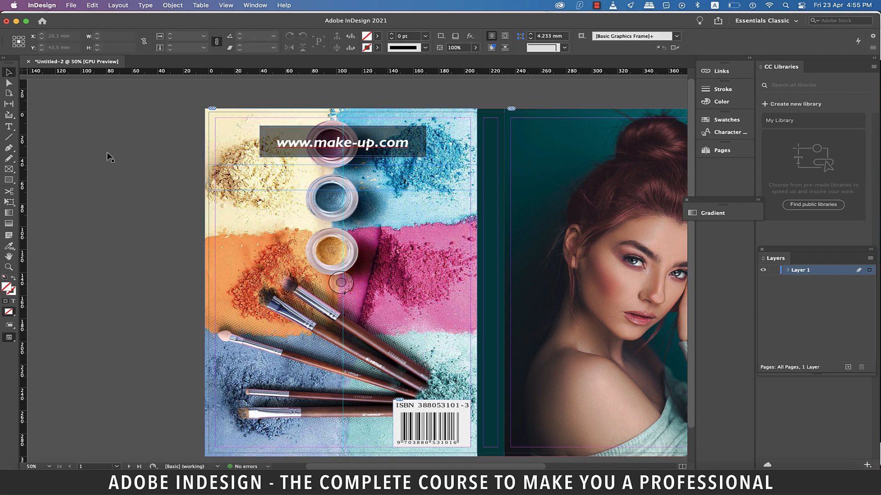
click(243, 170)
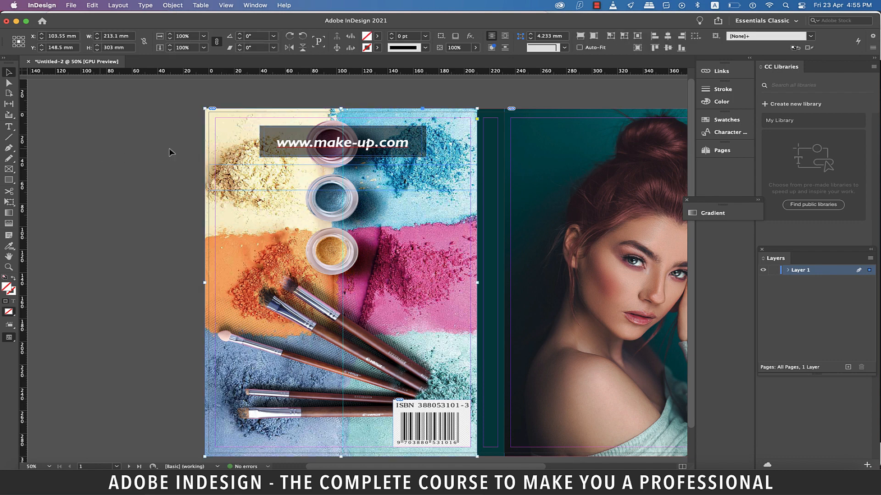
click(81, 134)
click(265, 193)
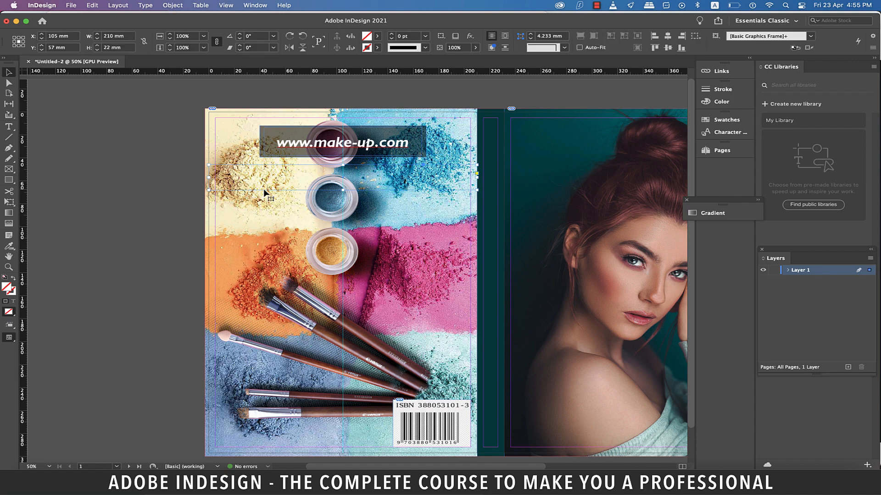
key(Delete)
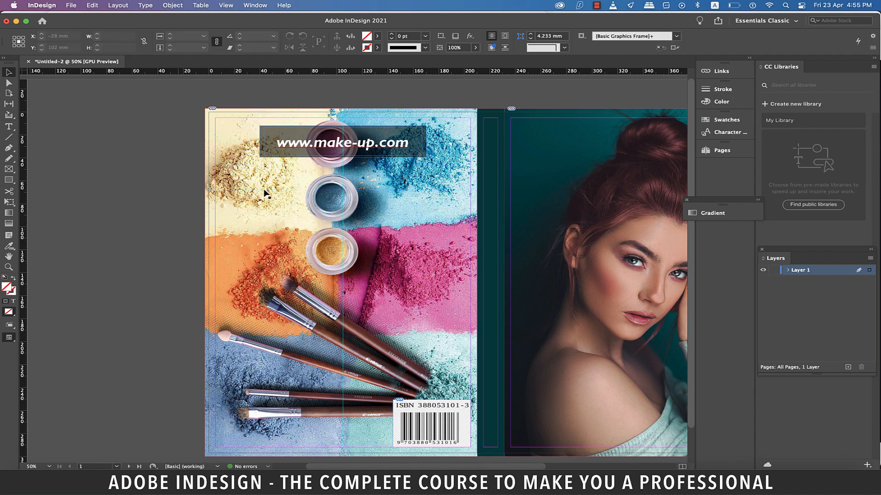
- Draw a text frame about 156 × 77.5 mm across the upper part of the front cover for the title
scroll(455, 218, right, 2)
scroll(455, 217, right, 5)
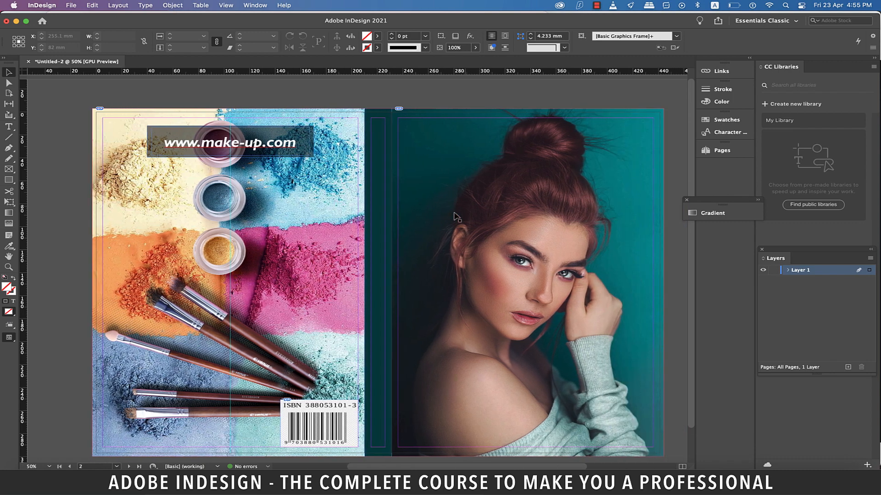
scroll(414, 230, down, 2)
scroll(415, 234, down, 1)
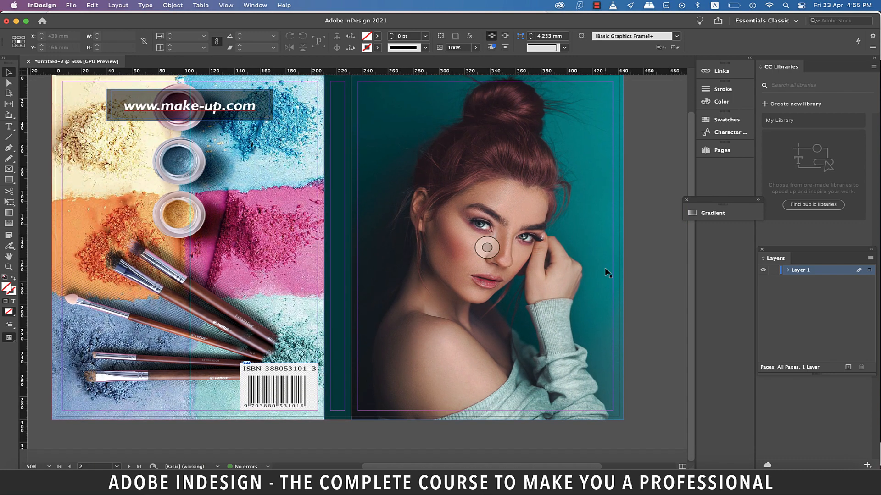
scroll(604, 268, up, 1)
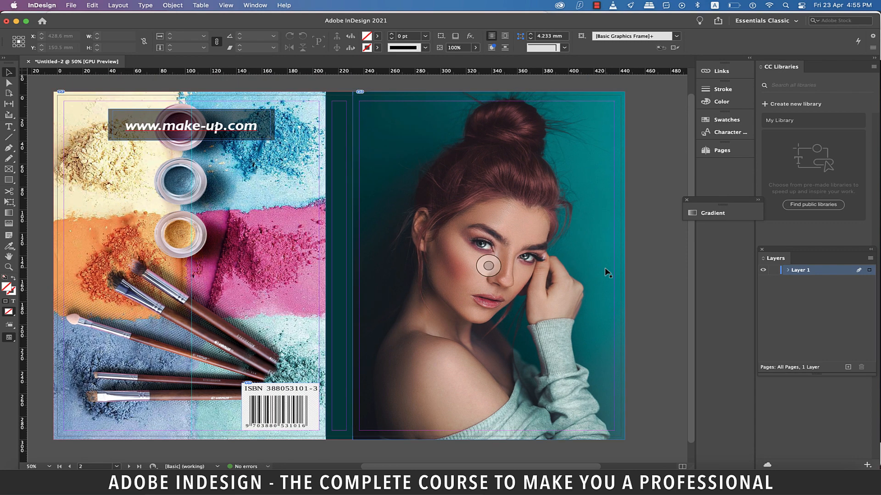
click(11, 128)
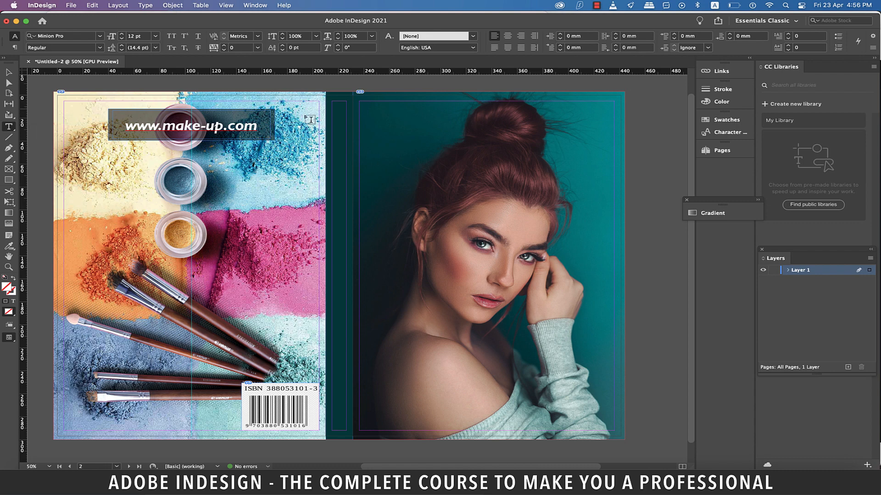
drag(389, 111, 589, 200)
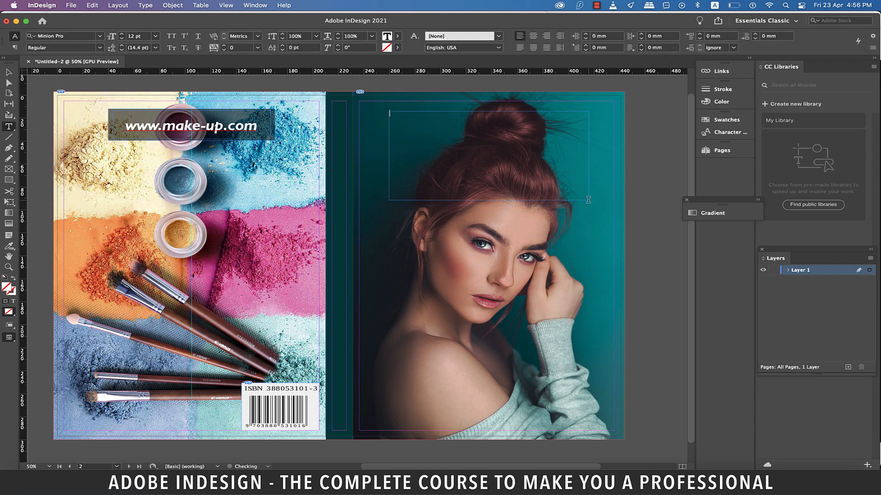
- Draw a helper rectangle about 210 × 27.5 mm across the front cover and place a vertical guide at its centre
click(9, 180)
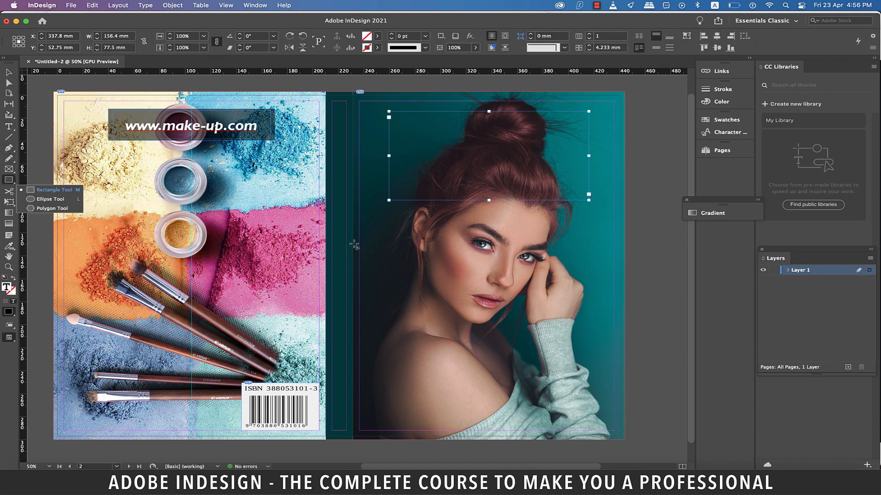
drag(352, 238, 621, 270)
drag(25, 330, 486, 345)
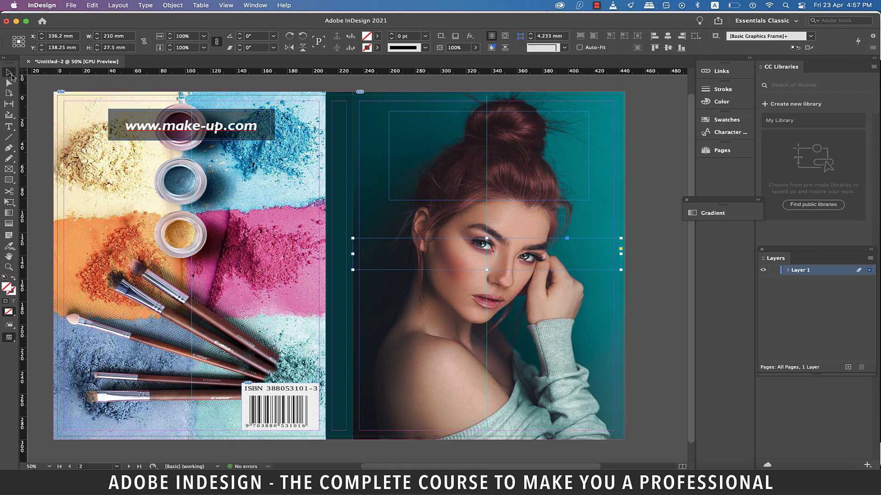
- Delete the helper rectangle from the front cover, keeping the centre guide
click(638, 281)
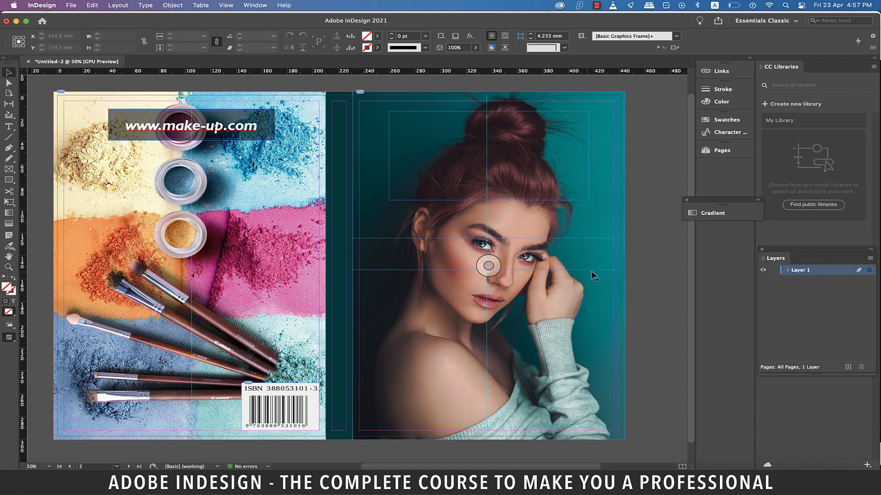
drag(588, 270, 588, 271)
key(Delete)
- Nudge the front cover's text frame to the left to centre it on the vertical guide
click(547, 201)
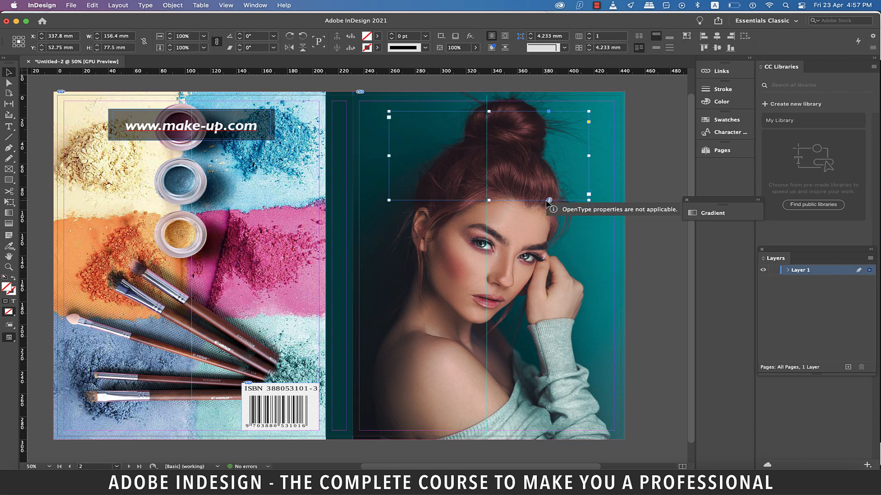
key(Left)
key(Left)
key(Left)
key(Left)
key(Left)
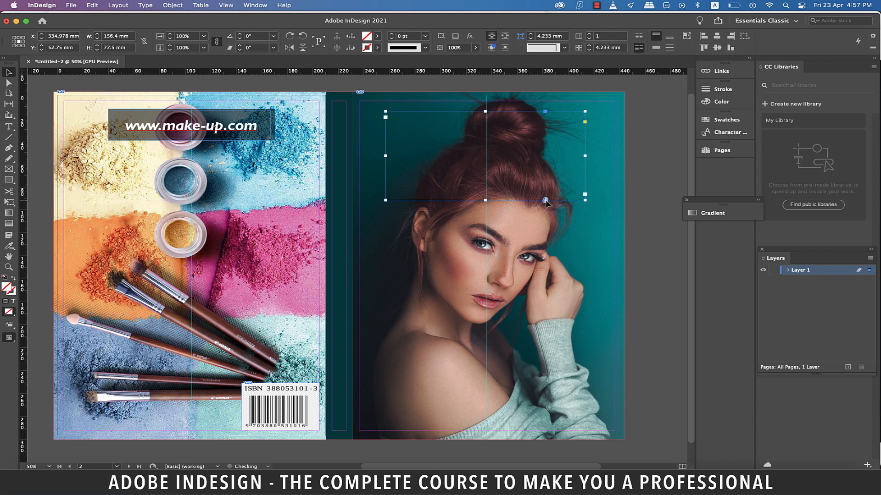
- Enter "Style" in the front cover's text frame and set its size to 150 pt
double_click(420, 121)
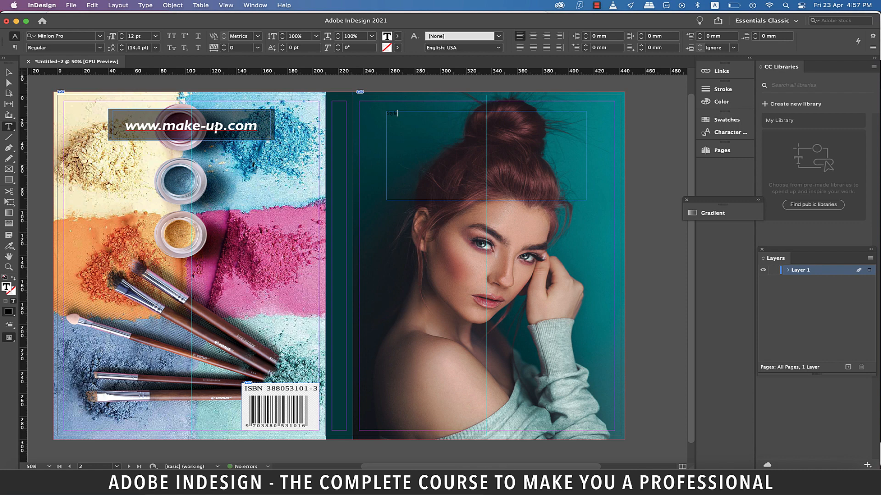
key(super+a)
double_click(131, 37)
text(150)
key(Return)
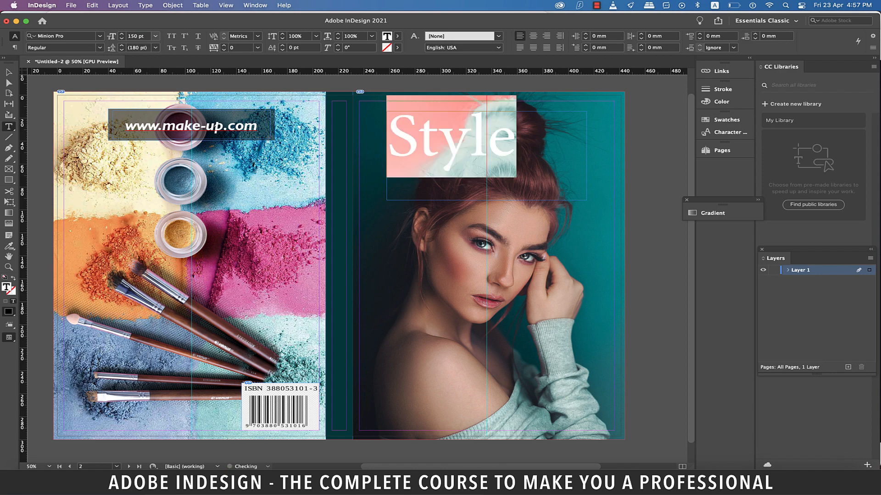
- Filter the font list to script fonts and apply TypoUpright BT to the "Style" title
click(99, 35)
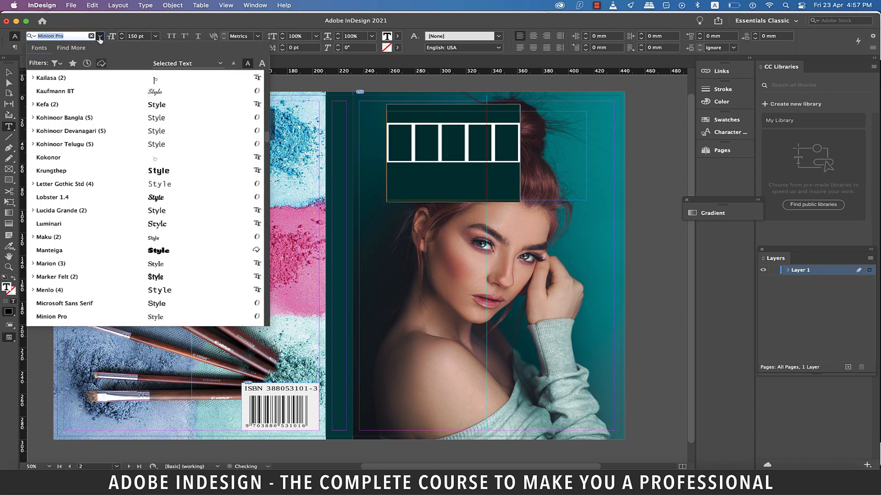
click(57, 63)
click(149, 110)
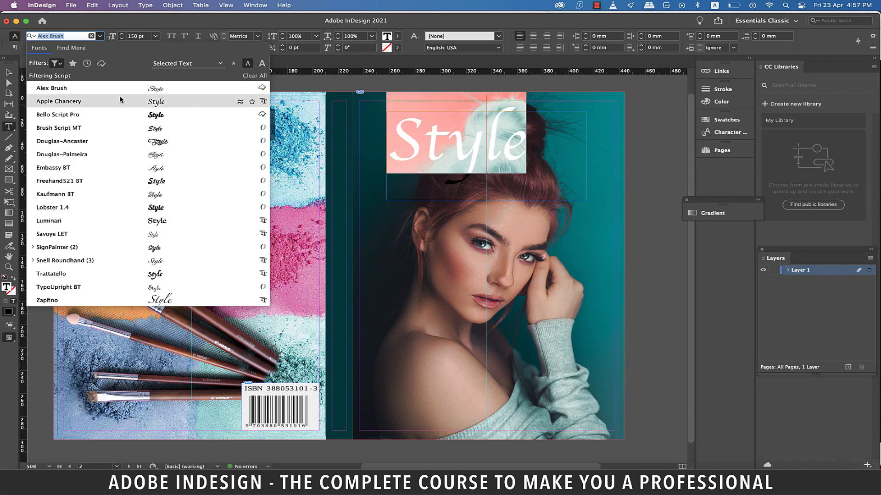
key(Down)
key(Down)
key(Down)
key(Down)
key(Down)
key(Down)
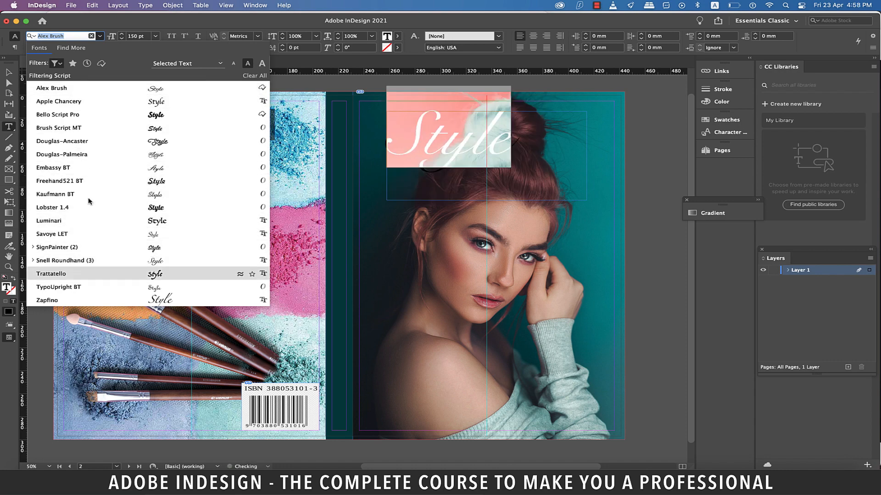
key(Return)
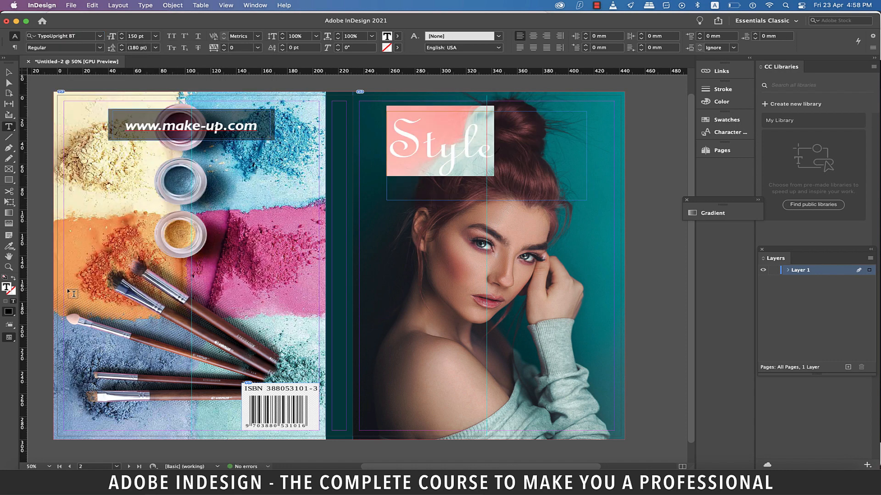
- Set the "Style" title's size to 200 pt and centre its alignment
triple_click(138, 36)
text(200)
key(Return)
click(533, 36)
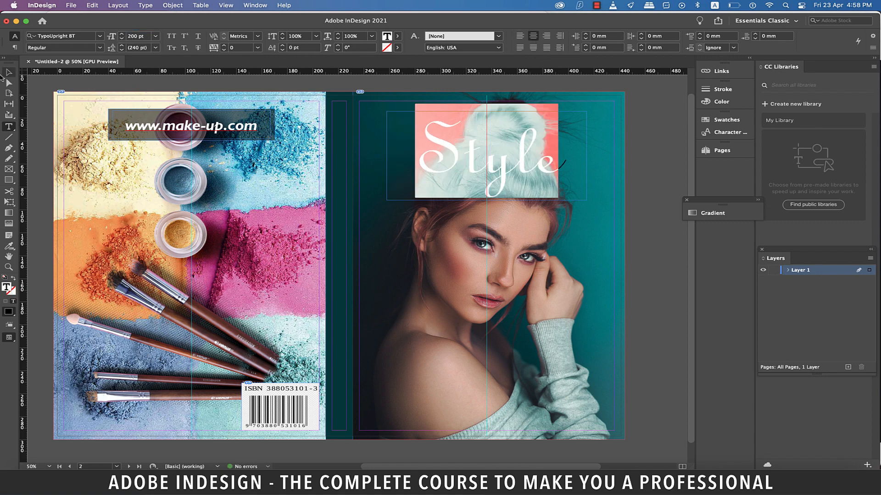
- Colour the "Style" title with the [Paper] swatch and deselect it
click(398, 37)
click(297, 83)
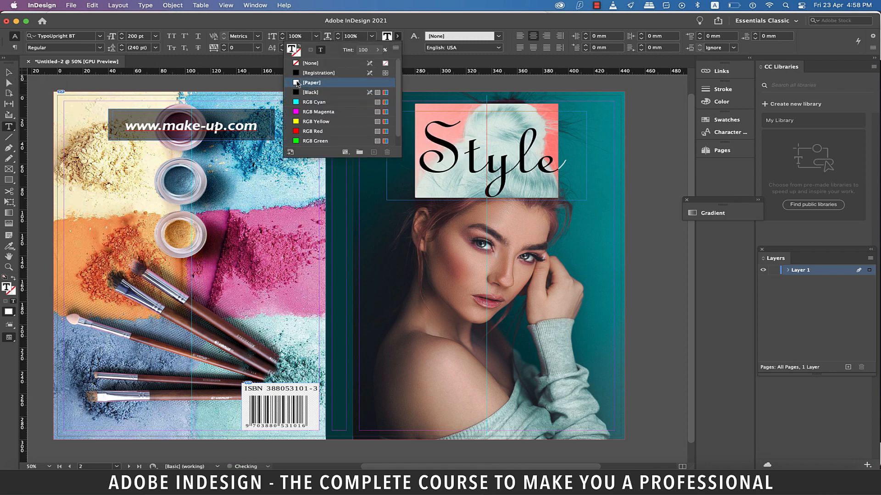
click(8, 72)
click(651, 233)
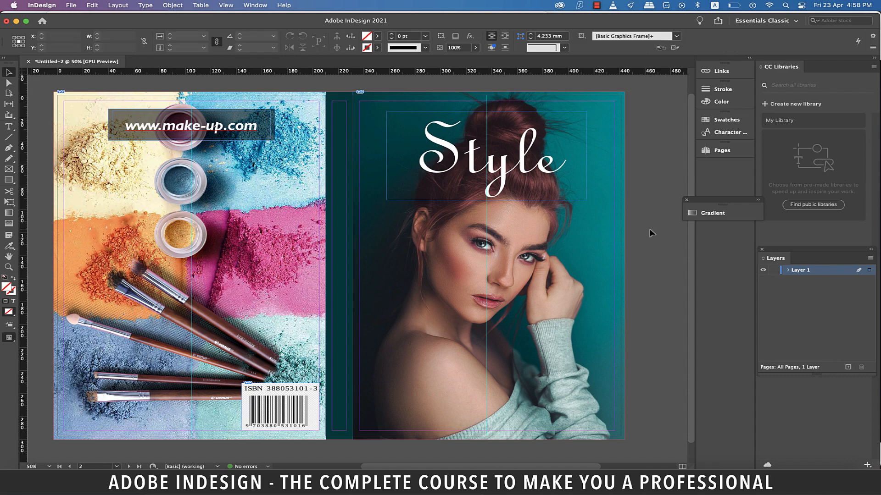
- Move the "Style" title frame slightly upward on the front cover and preview the spread without guides
click(503, 173)
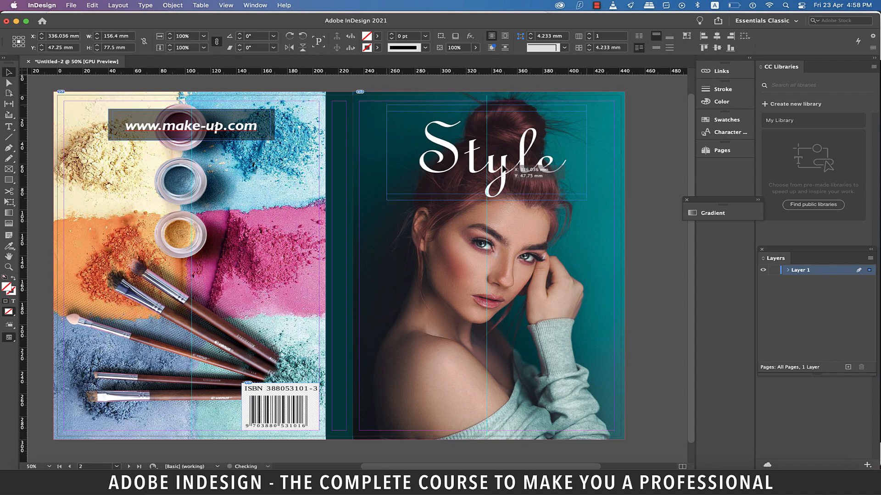
drag(508, 179, 508, 172)
click(642, 230)
key(w)
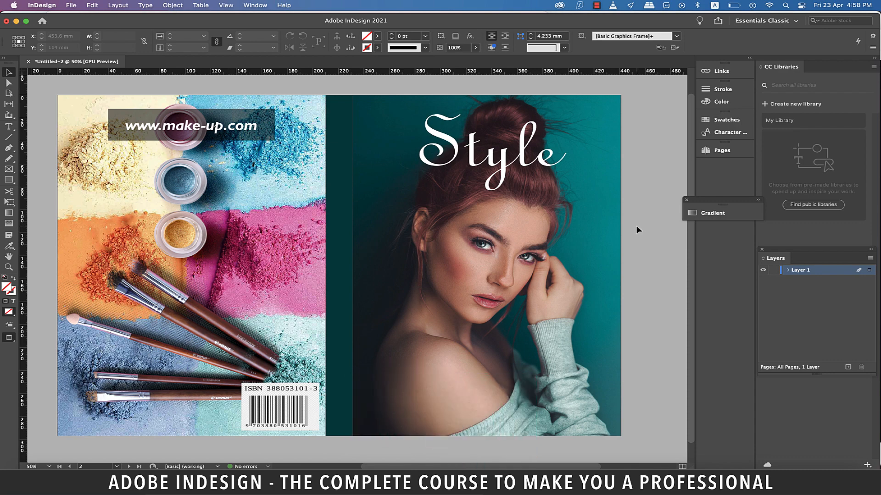
- Create a small text frame overlapping the front cover's outer edge at hand height and enter "ANNUAL EDITION"
drag(523, 261, 642, 288)
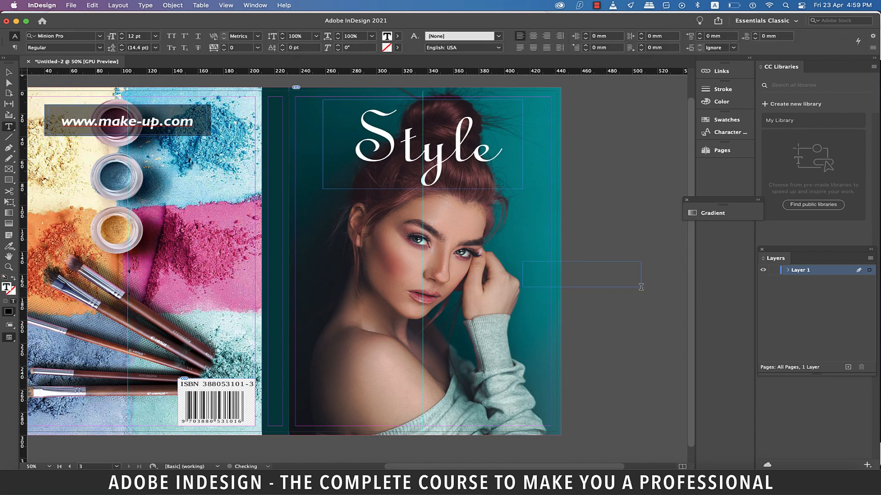
text(ANNUAL EDITION)
- Clear the font filter and set the "ANNUAL EDITION" text in Roboto Black
triple_click(569, 265)
click(83, 36)
click(100, 36)
click(59, 63)
click(143, 77)
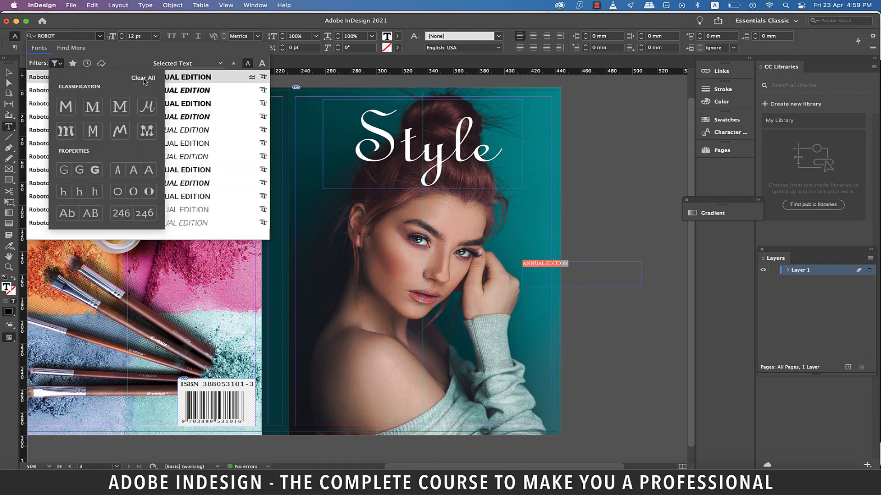
click(153, 54)
click(77, 78)
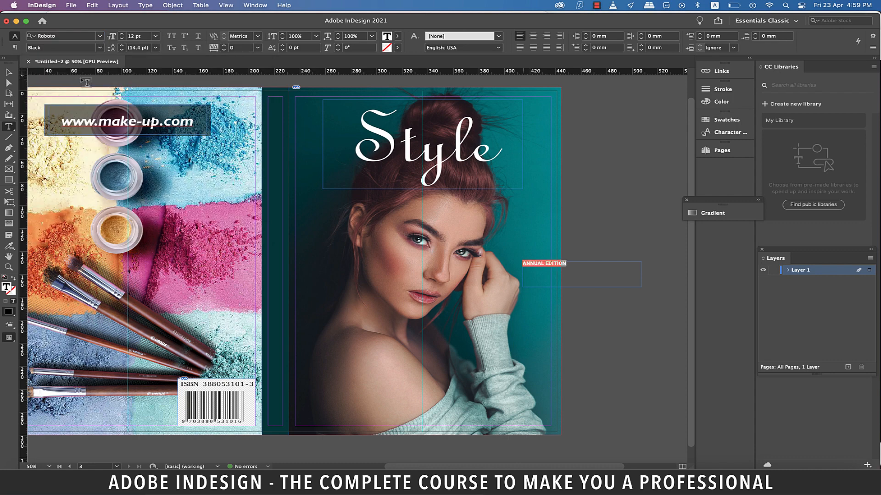
- Set the "ANNUAL EDITION" text to 24 pt and colour it with the [Paper] swatch
click(156, 35)
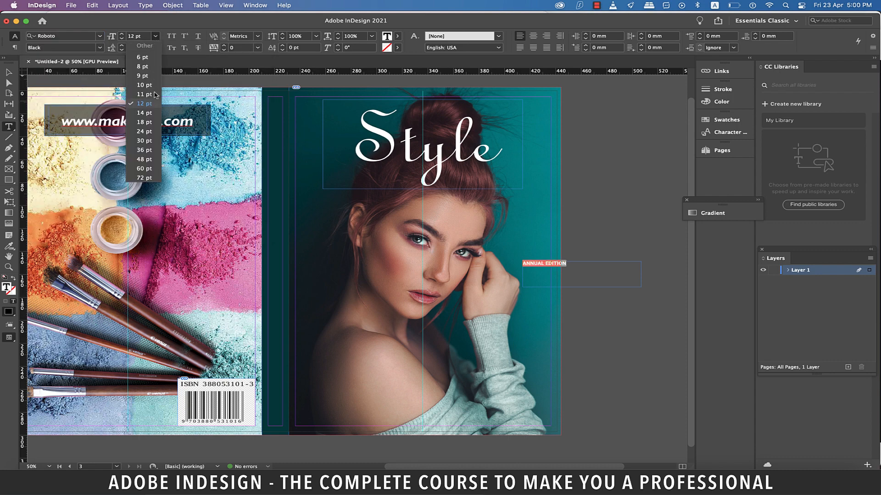
click(144, 131)
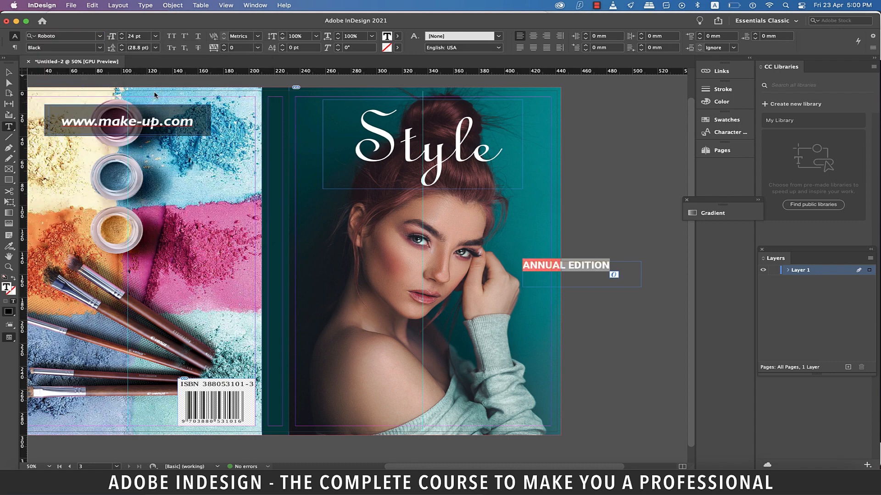
click(398, 36)
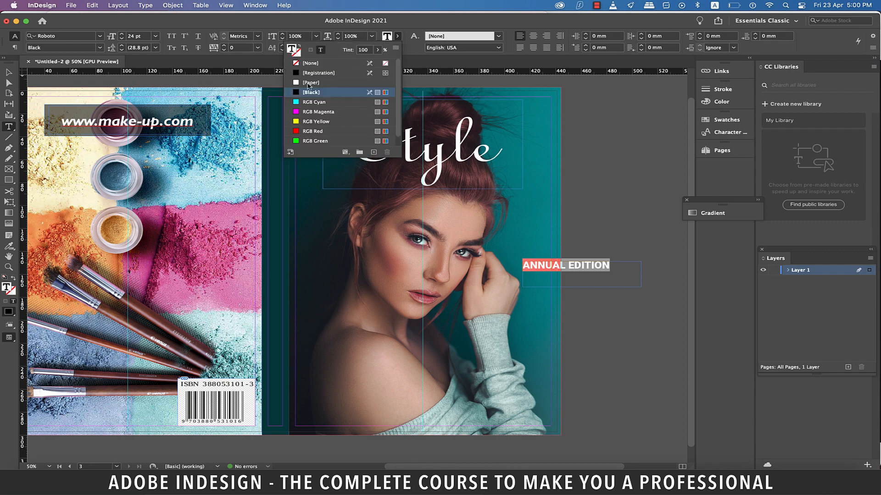
click(305, 84)
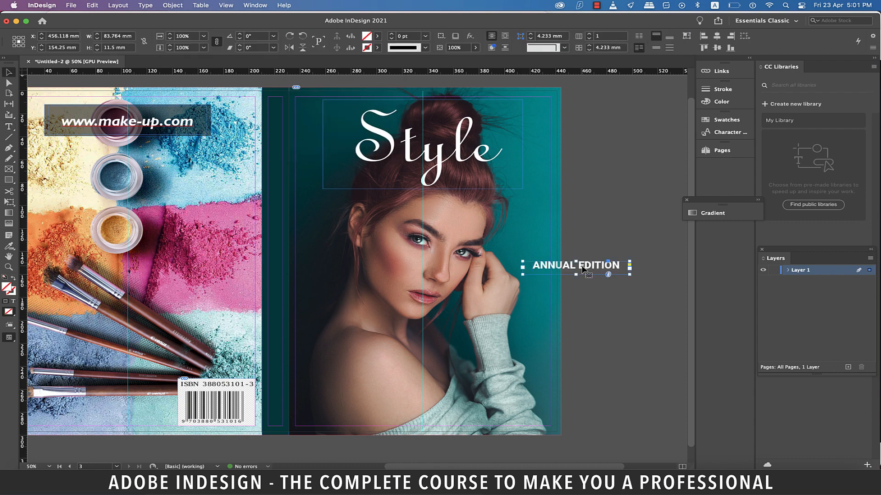
- Try the "ANNUAL EDITION" text frame below the "Style" title and return it to the front cover's outer edge
drag(582, 267, 387, 176)
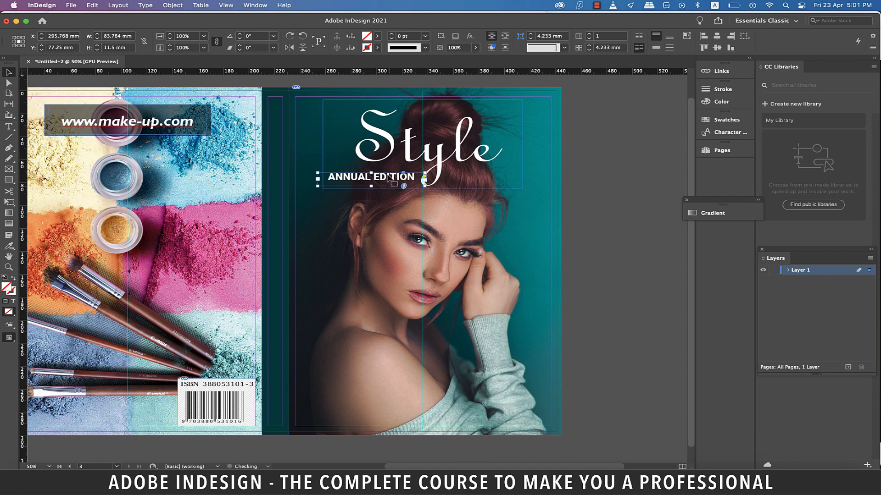
click(587, 205)
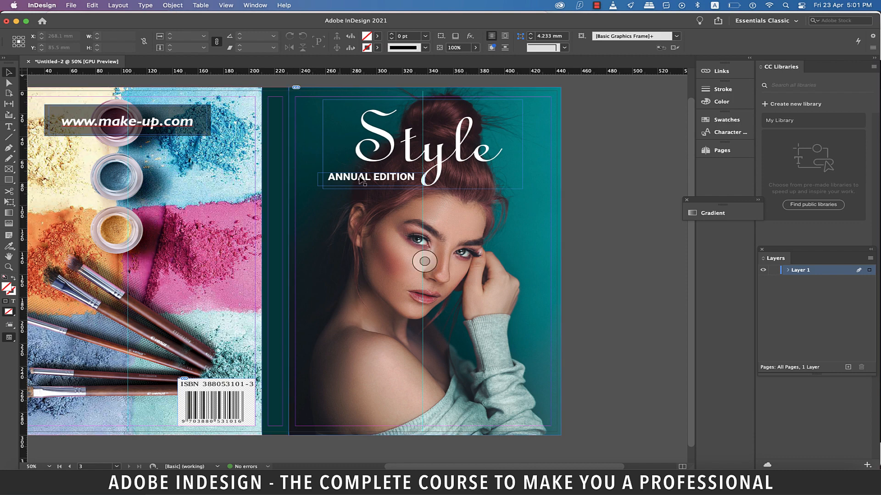
drag(360, 179, 559, 258)
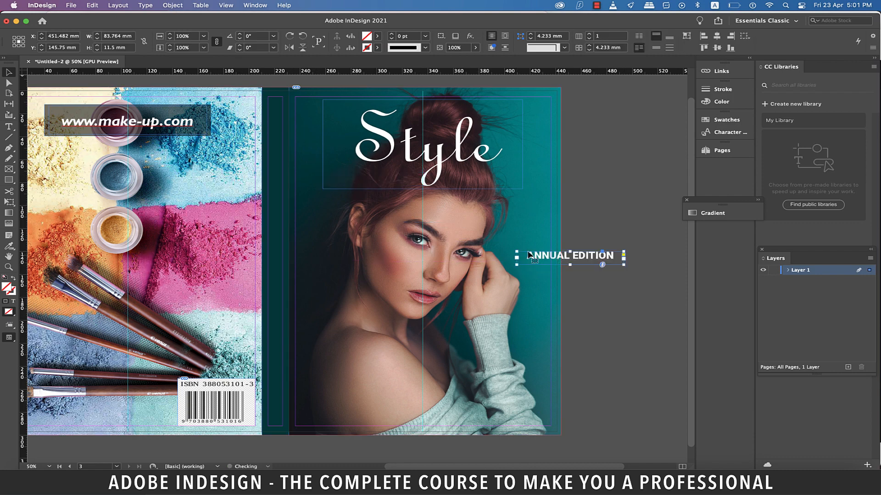
click(10, 183)
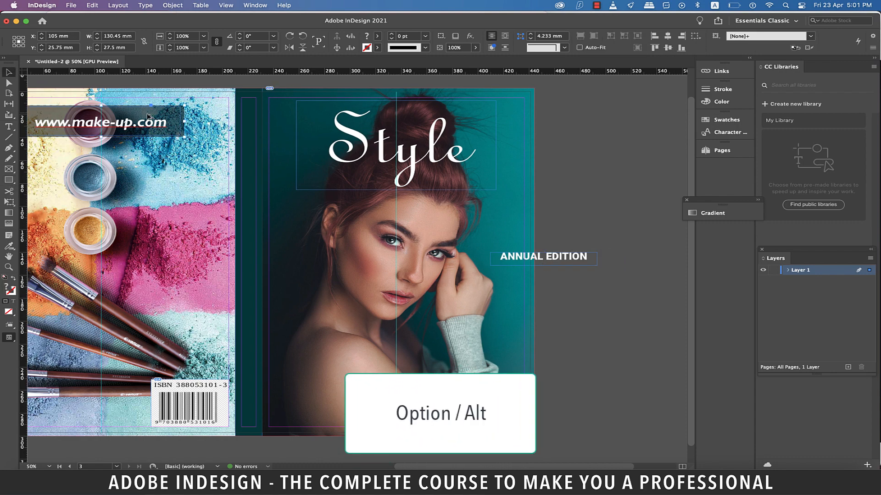
- Duplicate the web address banner above the "ANNUAL EDITION" text, ungroup the copy and delete its text
drag(147, 116, 638, 223)
right_click(638, 223)
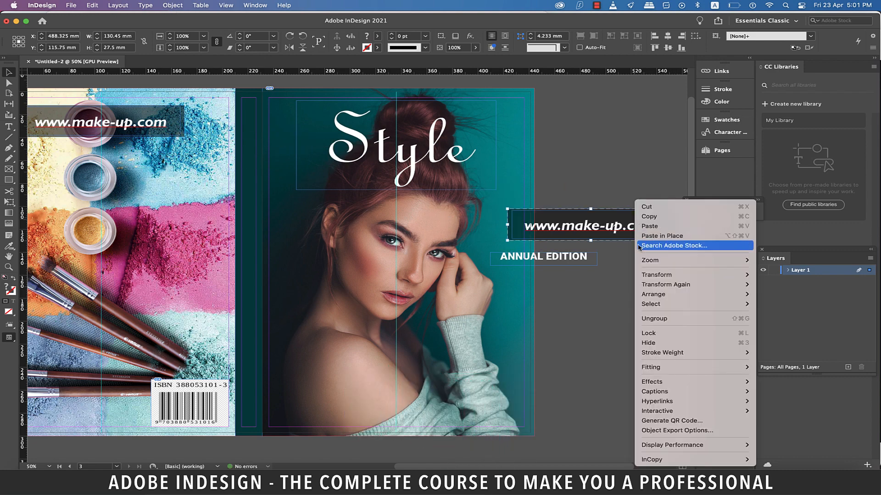
click(649, 319)
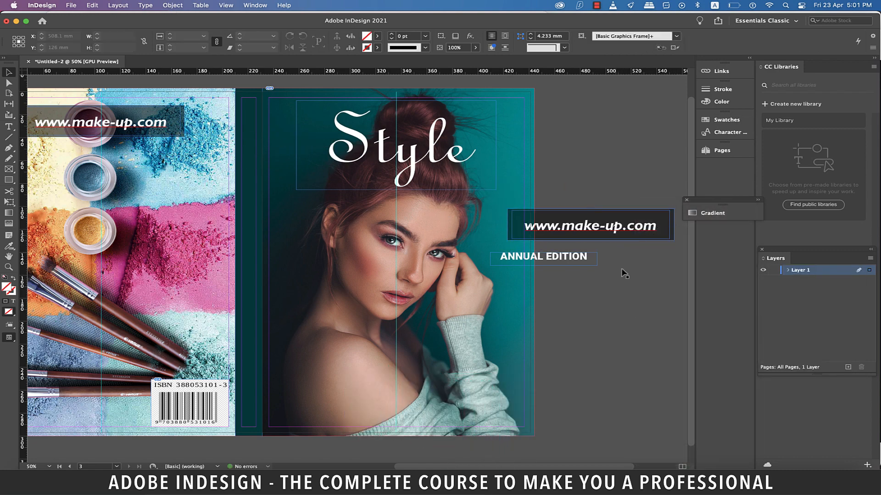
drag(615, 232, 615, 310)
key(Delete)
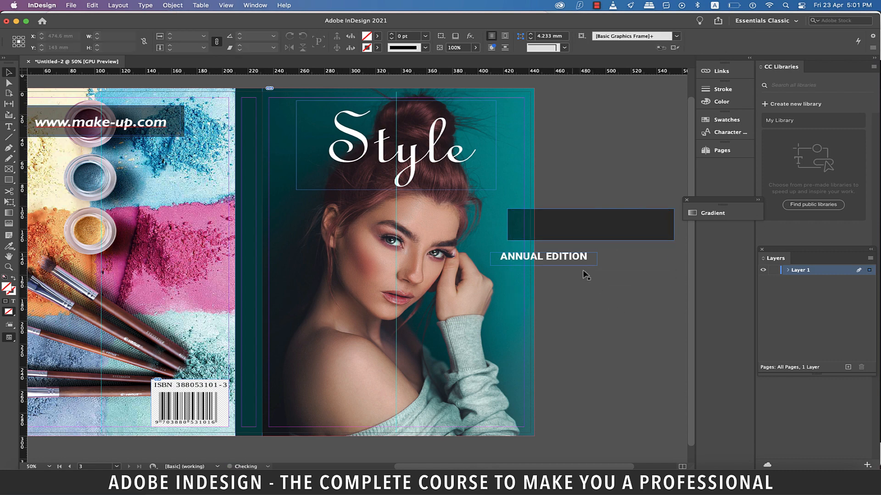
- Move the "ANNUAL EDITION" text onto the dark bar and shrink the bar to about 84 × 18 mm around it
drag(572, 257, 601, 224)
click(651, 235)
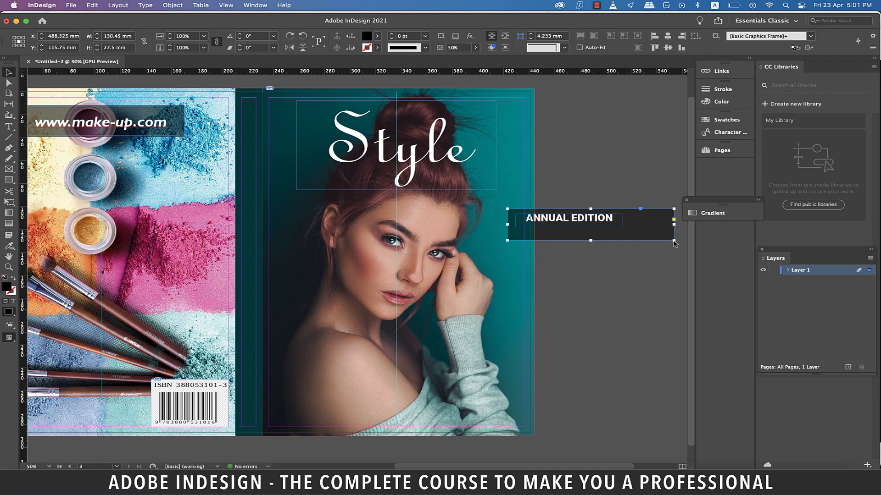
drag(675, 241, 629, 229)
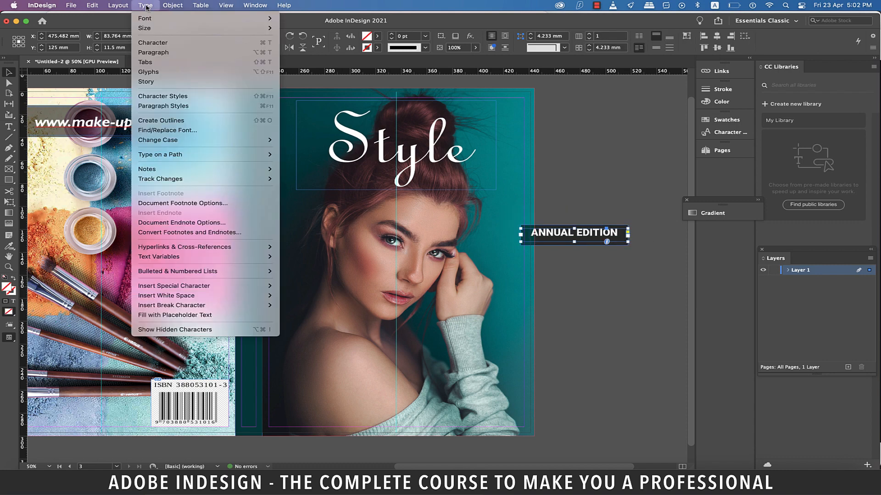
- Convert the "ANNUAL EDITION" text to outlines and group it vertically centred with the dark bar
click(177, 121)
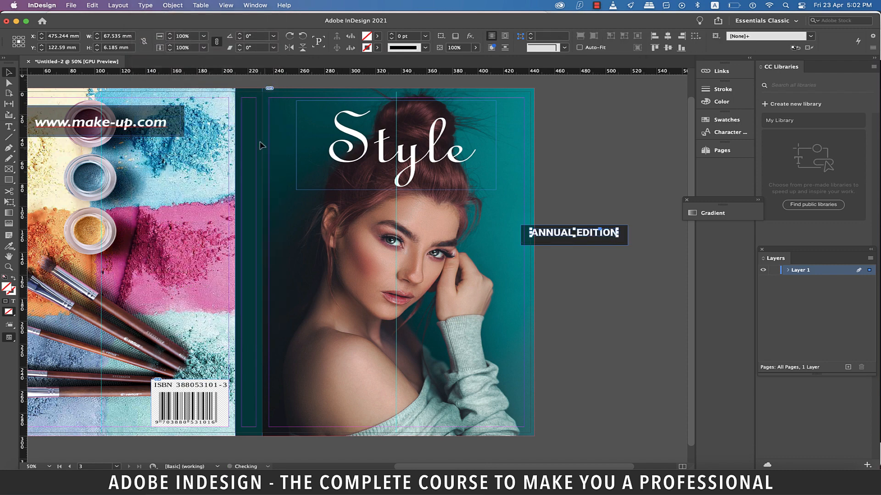
click(626, 245)
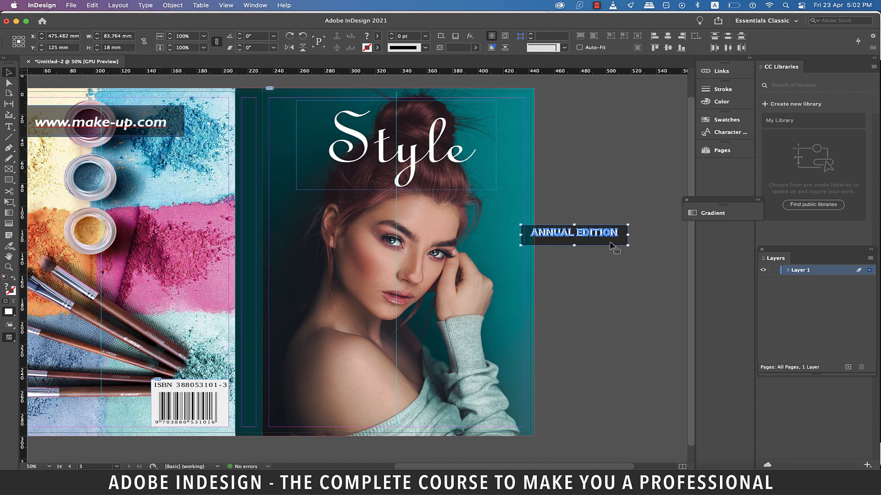
drag(610, 245, 608, 246)
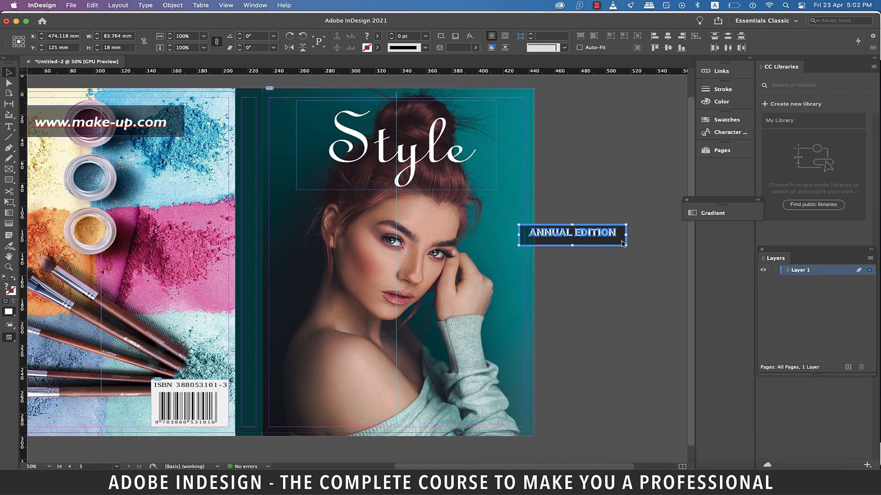
click(668, 47)
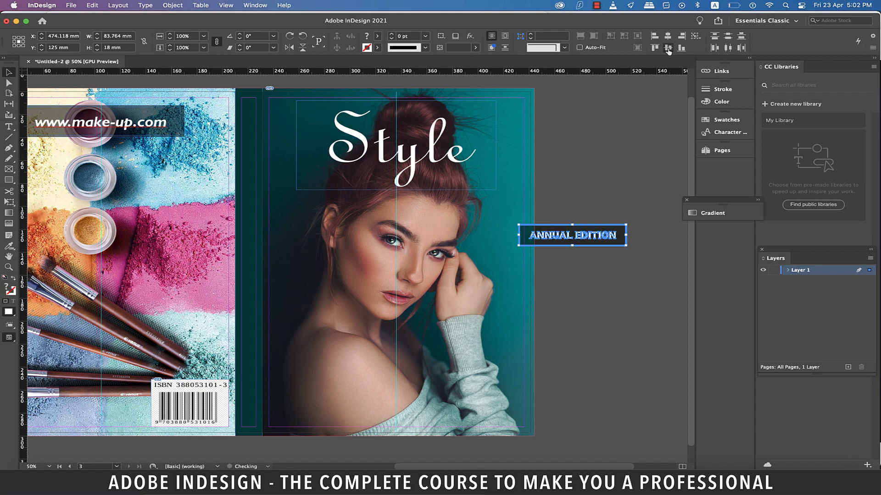
click(588, 172)
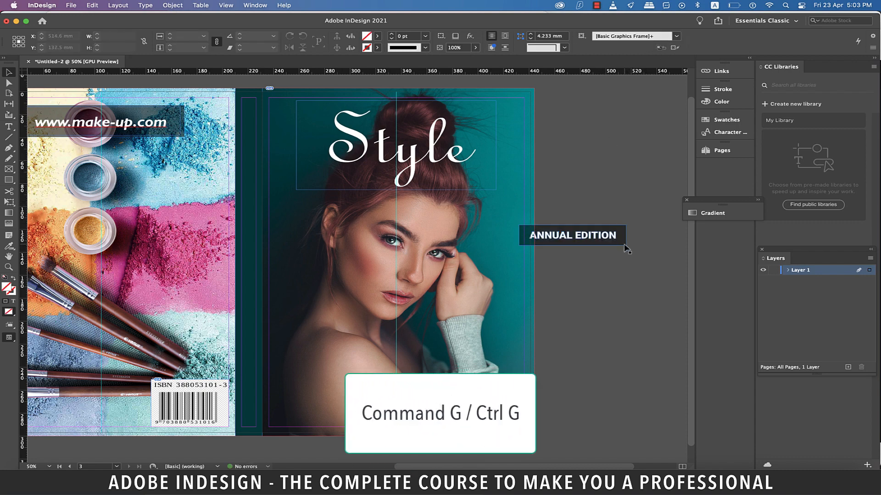
- Try the grouped "ANNUAL EDITION" label at the base of the "Style" title and return it beside the cover
drag(615, 245, 394, 187)
drag(394, 188, 651, 237)
scroll(395, 175, left, 3)
- Lower the "Style" title slightly and place the "ANNUAL EDITION" label, about 75 × 17 mm, above it at the top margin
click(656, 229)
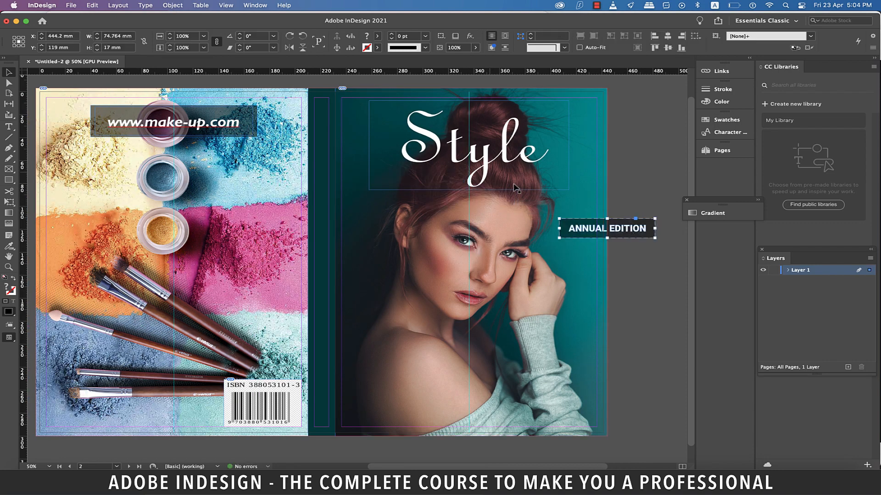
click(485, 175)
drag(485, 178, 485, 195)
drag(607, 228, 475, 110)
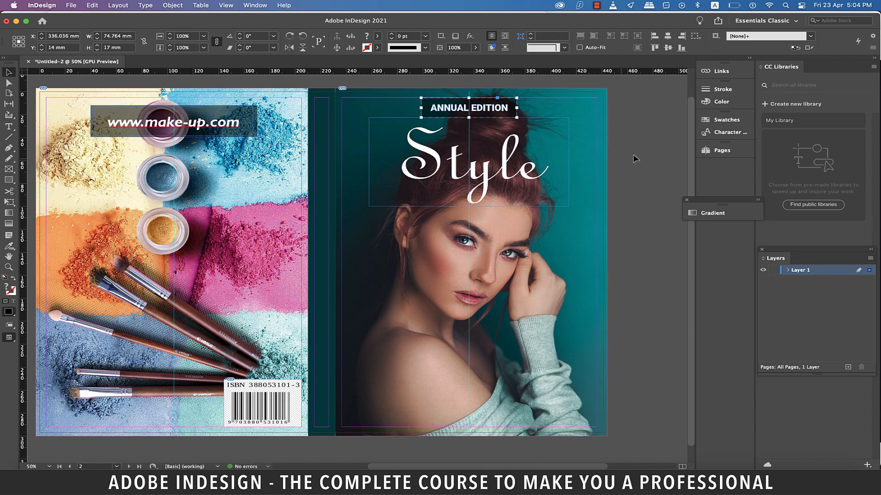
click(627, 188)
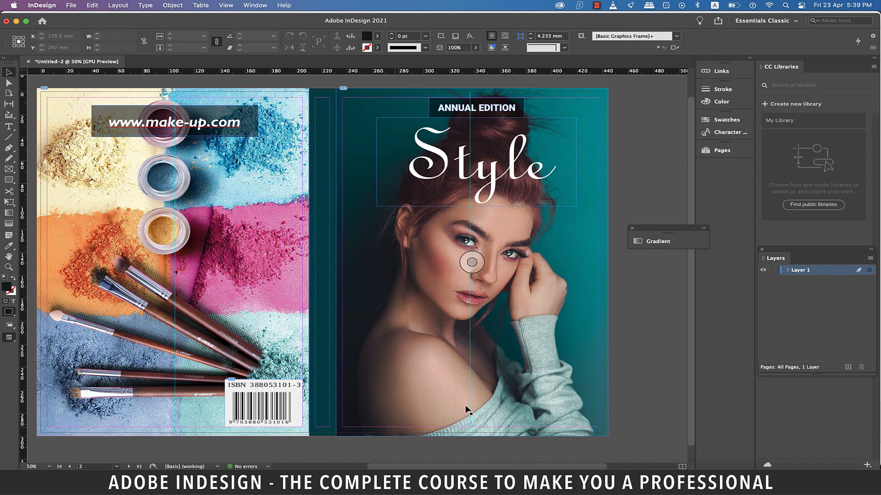
- Fill the spine rectangle with a linear gradient using the Gradient settings
click(323, 376)
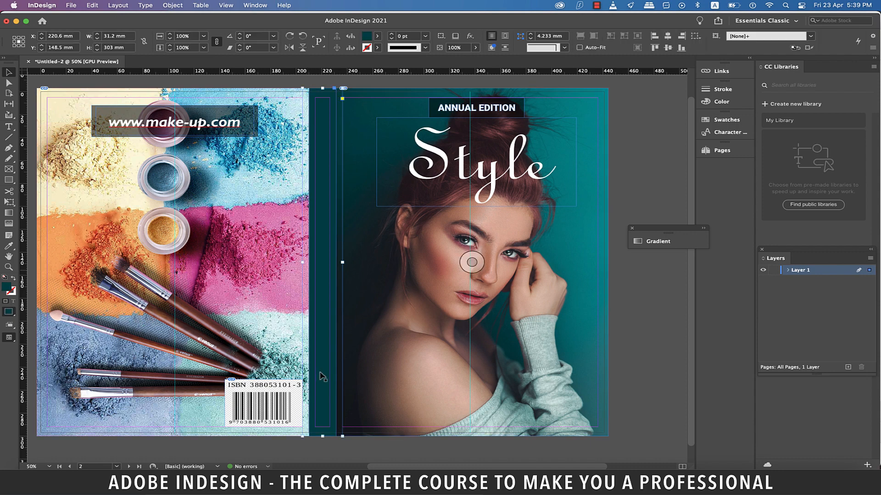
click(242, 7)
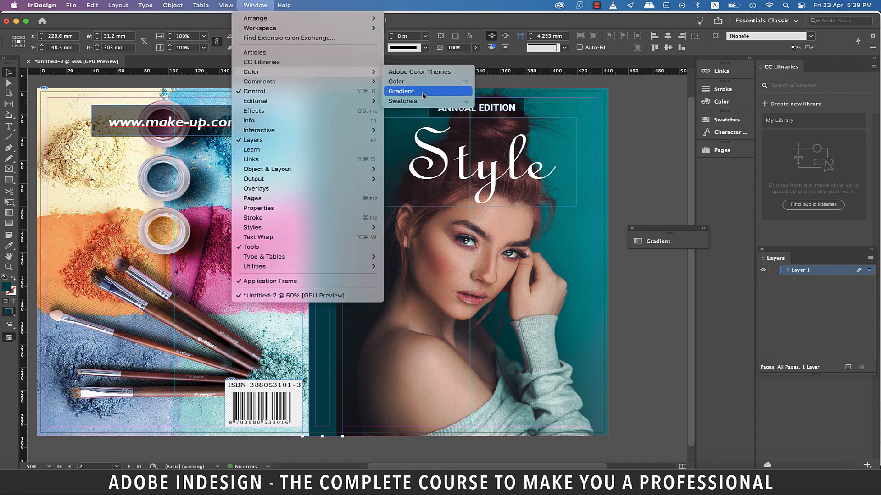
click(403, 94)
drag(577, 239, 683, 263)
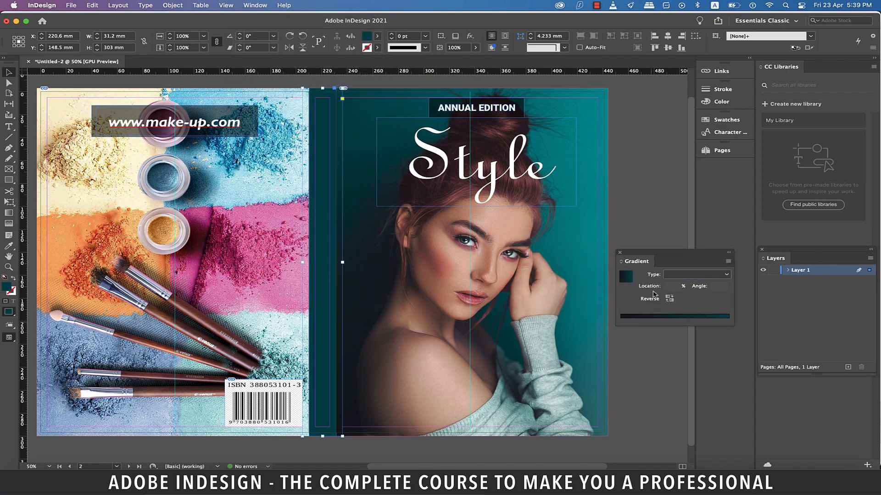
click(623, 321)
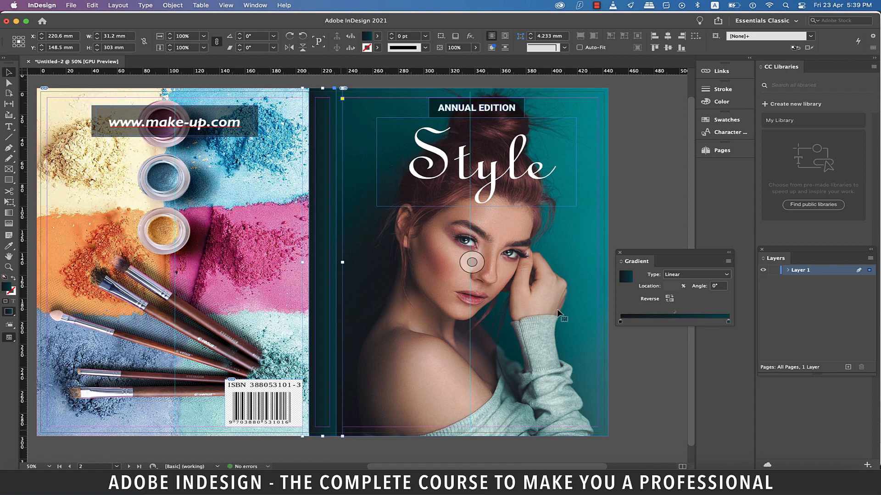
- Redirect the spine's gradient to run vertically from bottom to top and deselect the spine
click(9, 213)
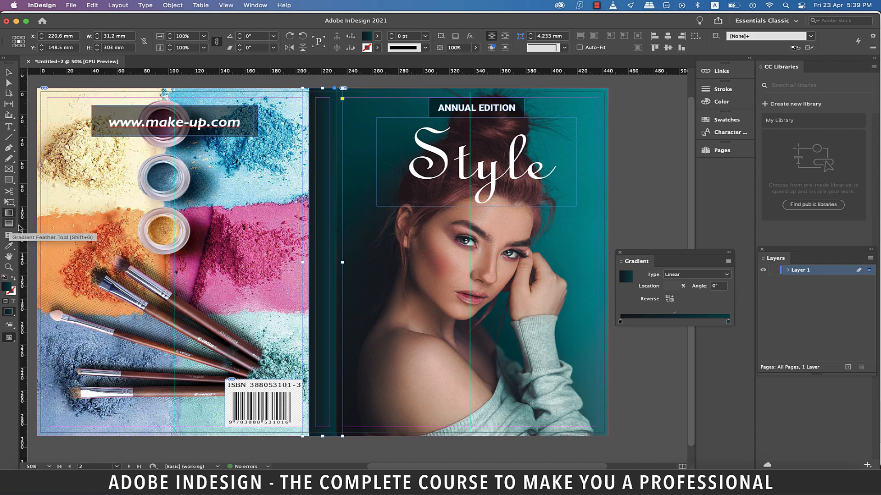
drag(322, 440, 336, 147)
key(v)
click(625, 393)
scroll(551, 398, down, 2)
scroll(504, 401, right, 1)
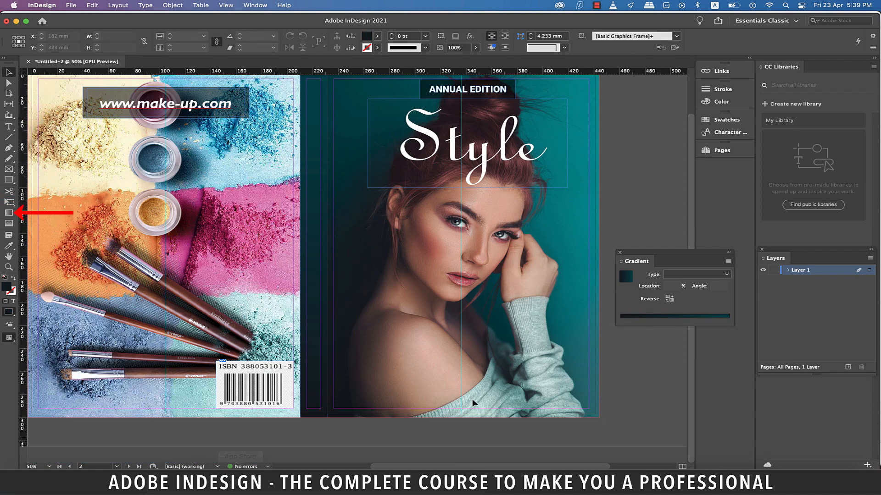
- Try a vertical gradient feather along the spine and undo it
click(316, 339)
click(9, 224)
drag(316, 423, 321, 86)
key(super+z)
key(super+z)
- Shift the spine gradient's midpoint to a location of about 66% and deselect the spine
click(9, 213)
drag(674, 312, 692, 313)
click(7, 72)
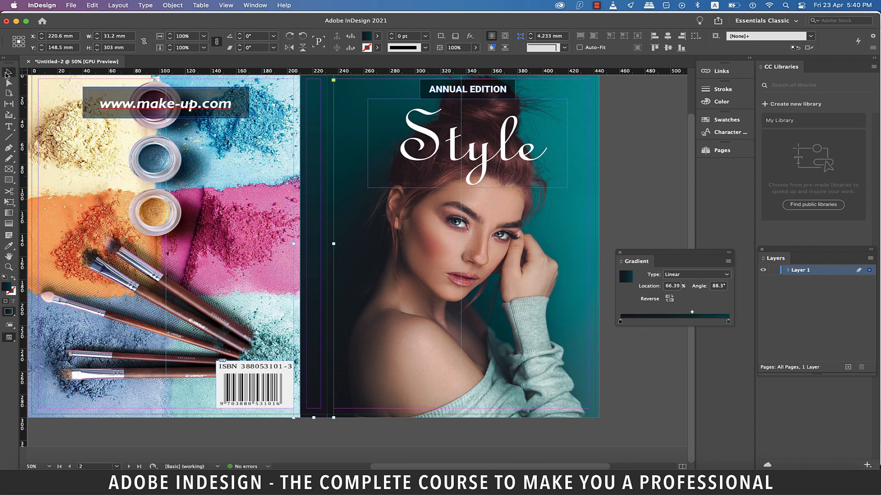
click(432, 444)
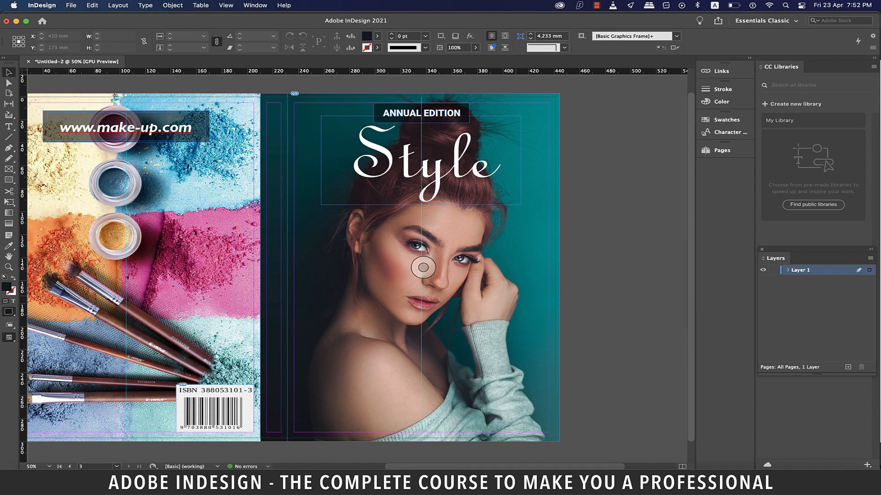
- Create a tall text frame on the pasteboard beside the front cover and fill it with placeholder text
scroll(516, 297, right, 3)
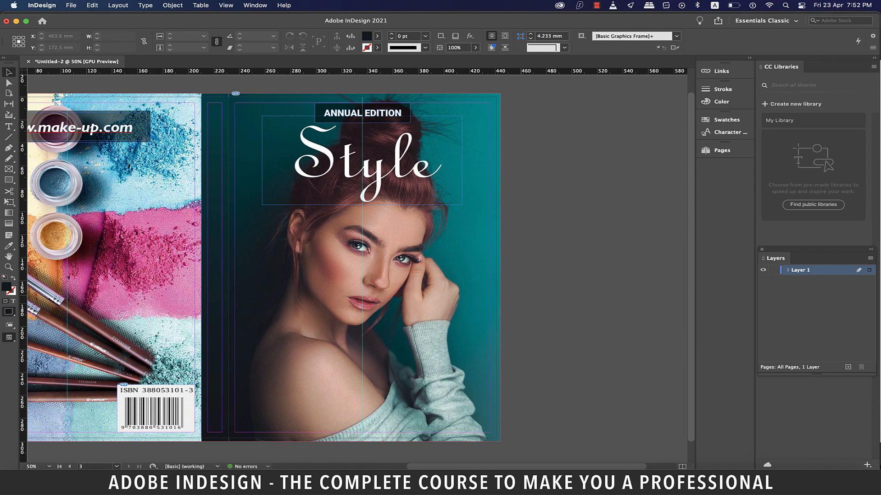
key(t)
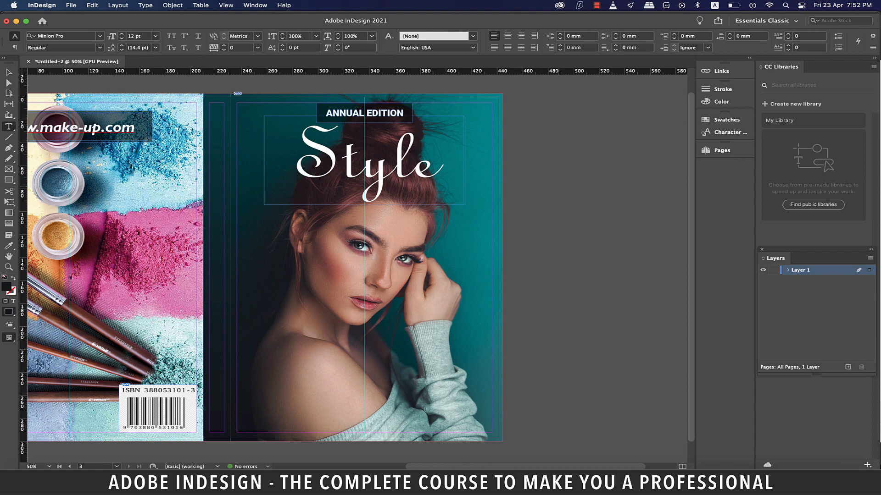
drag(540, 169, 658, 338)
right_click(577, 180)
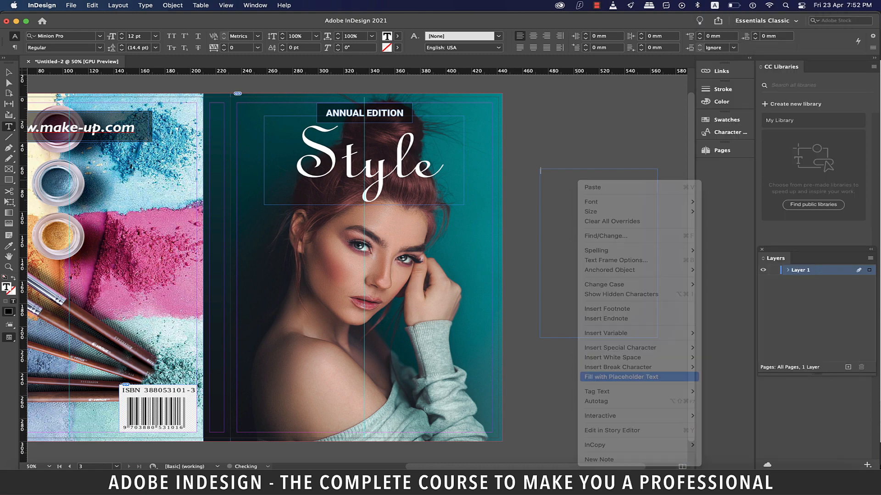
click(620, 377)
- Create a text frame at the front cover's left margin below the title and paste the first placeholder lines into it
scroll(358, 269, left, 2)
scroll(358, 269, left, 1)
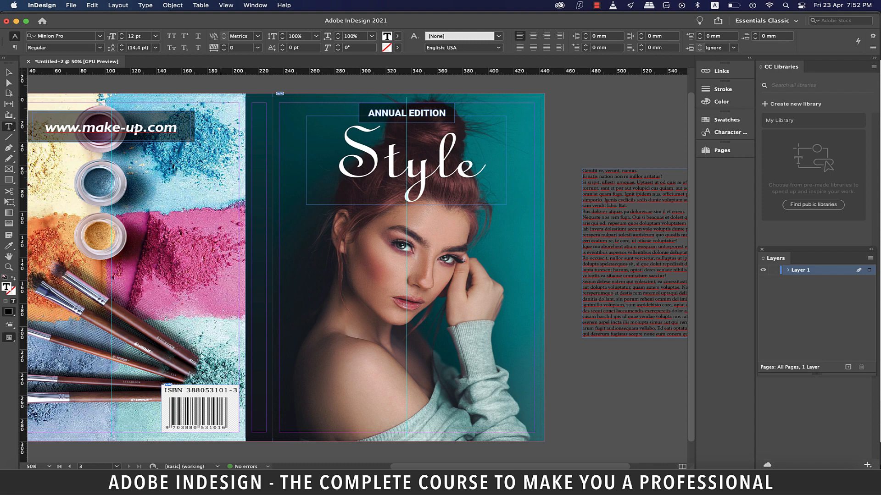
drag(288, 178, 369, 259)
drag(634, 177, 582, 171)
key(super+c)
click(306, 198)
key(super+v)
- Colour all the pasted text on the front cover with the [Paper] swatch
key(super+a)
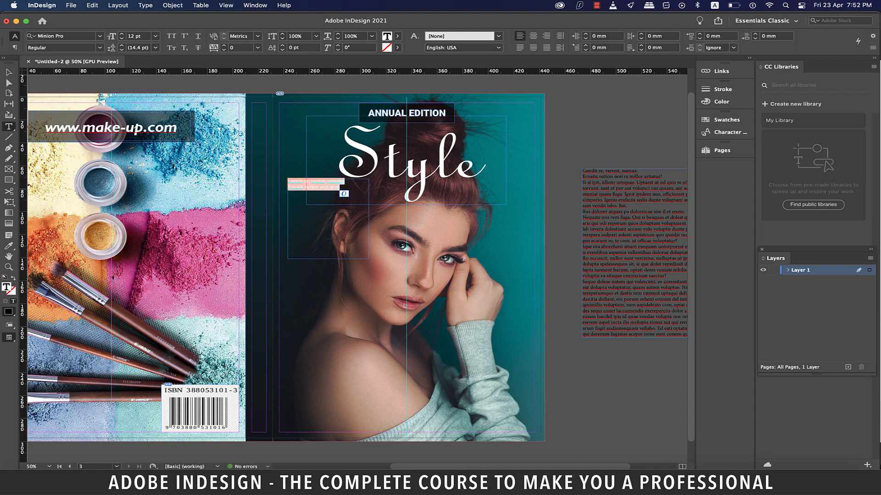
click(397, 36)
key(Up)
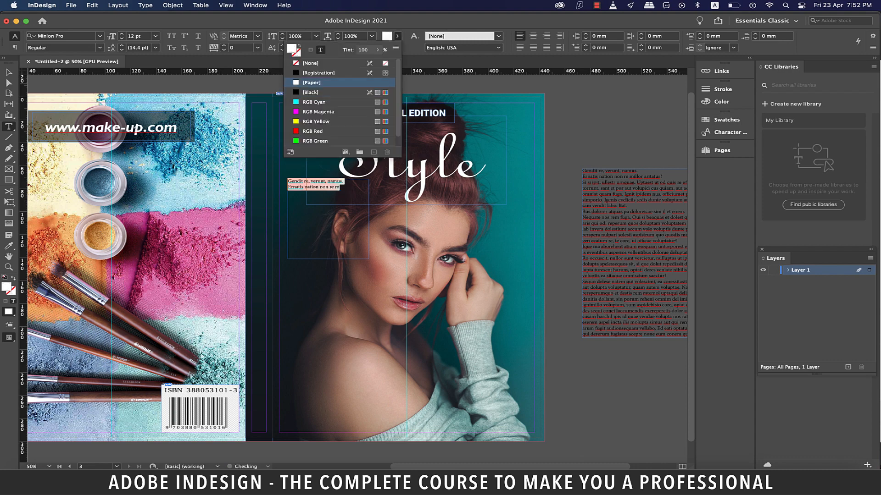
- Set the font of the selected cover text to Poppins Bold
key(Return)
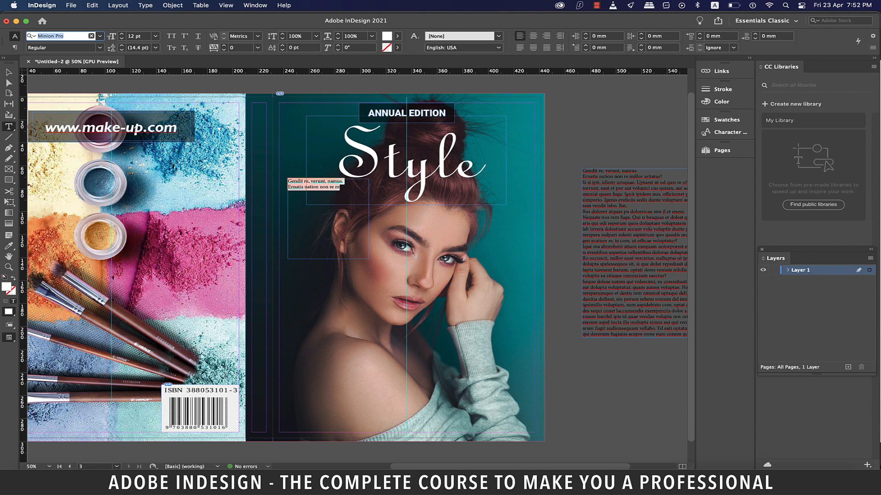
text(popp)
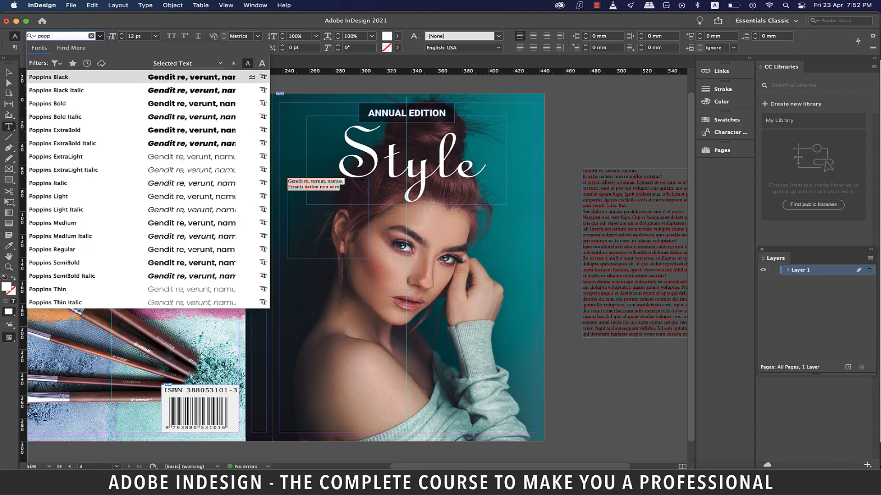
key(Down)
key(Down)
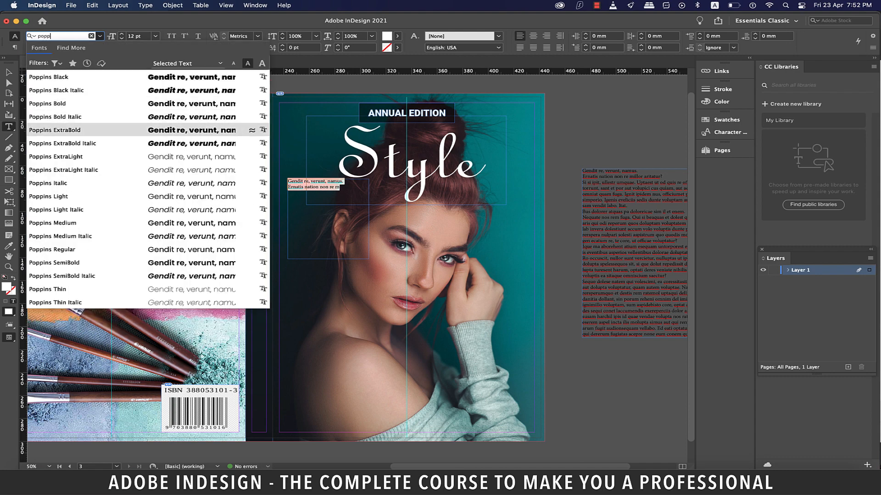
key(Up)
key(Up)
key(Return)
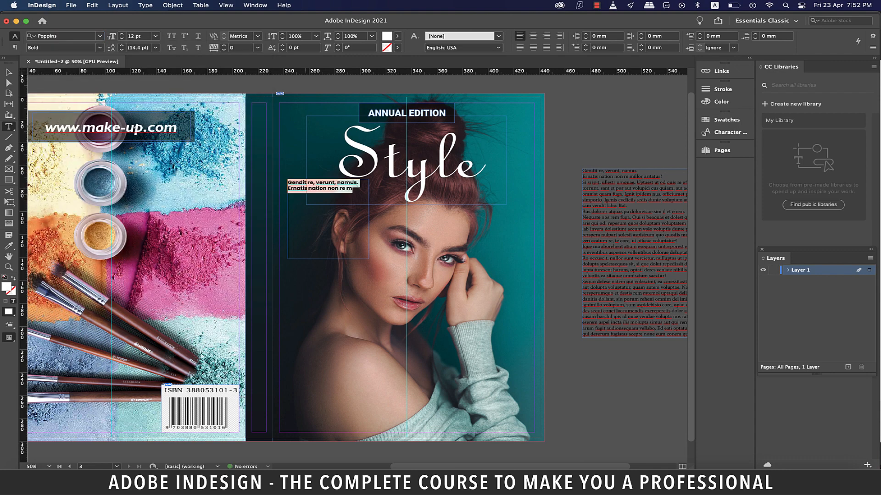
- Set the cover text's first line, "Gendit re, verunt, namus.", to 30 pt
click(303, 189)
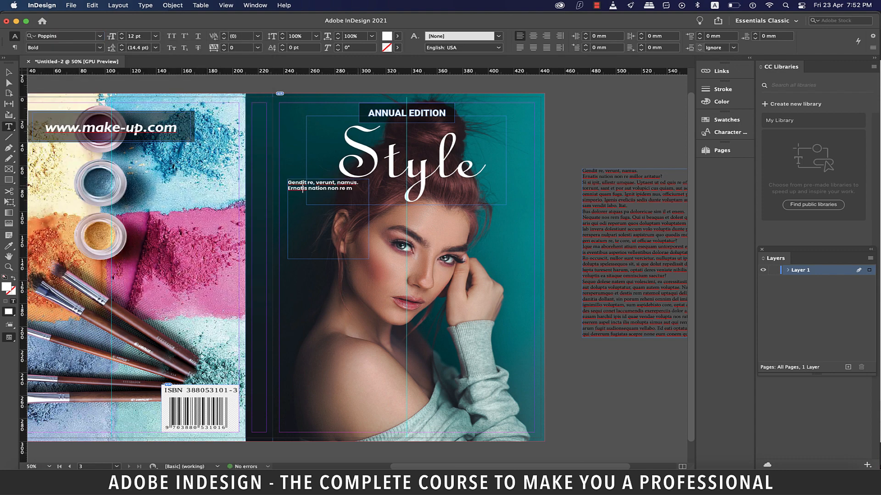
drag(359, 183, 287, 183)
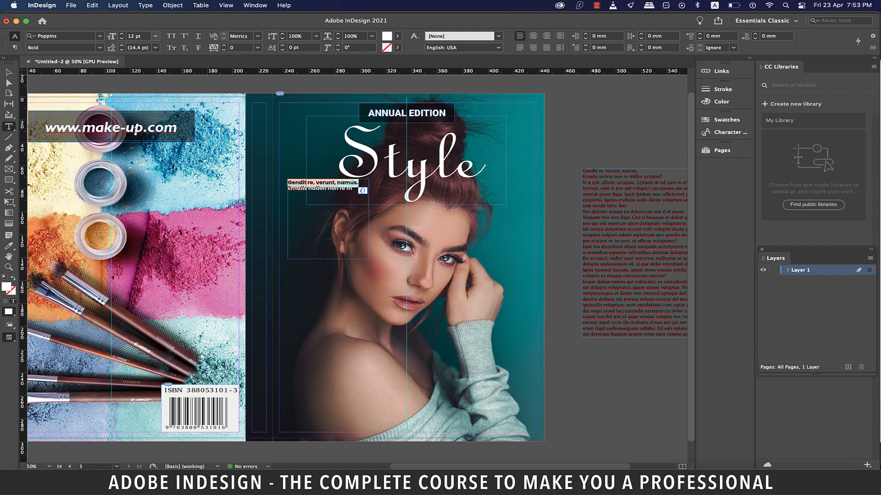
click(155, 36)
click(144, 132)
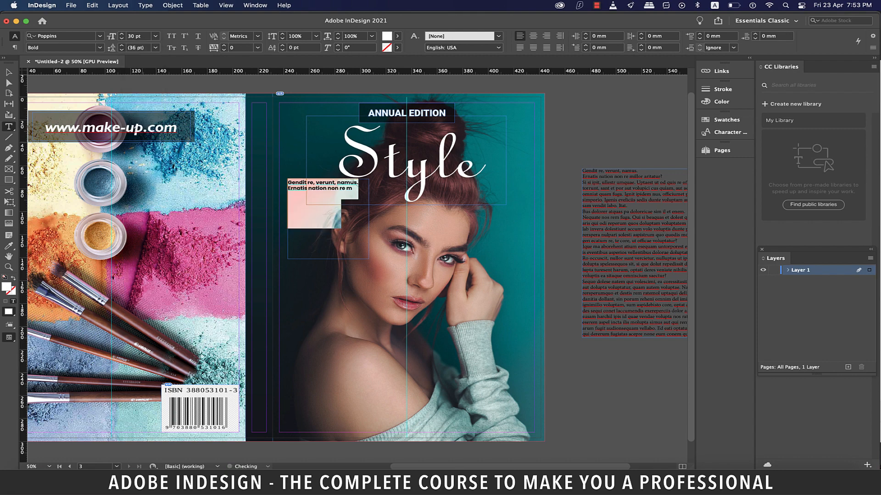
- Set the second line, "Ernatis nation non re m", to 14 pt and deselect the text frame
click(322, 225)
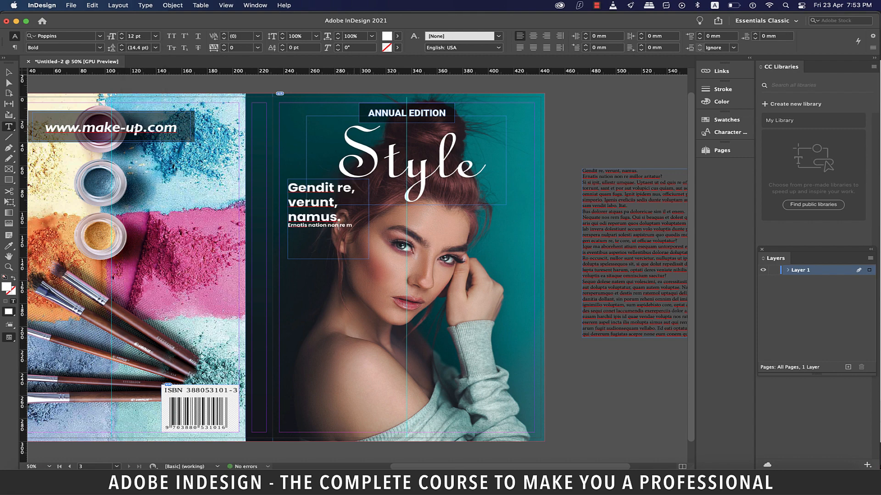
drag(287, 225, 352, 226)
click(155, 36)
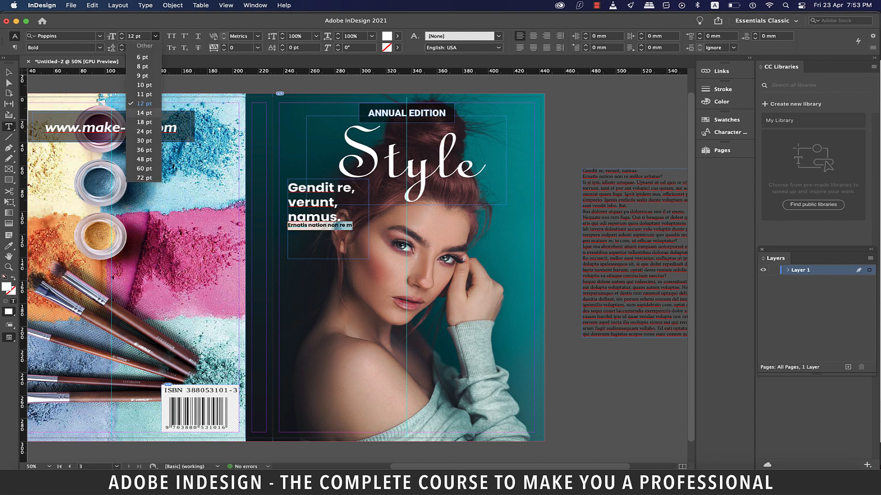
click(144, 112)
key(Escape)
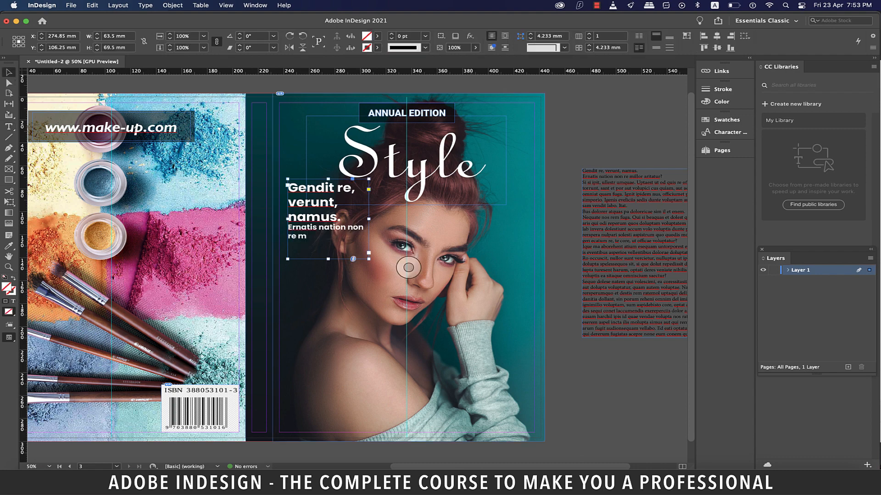
click(408, 267)
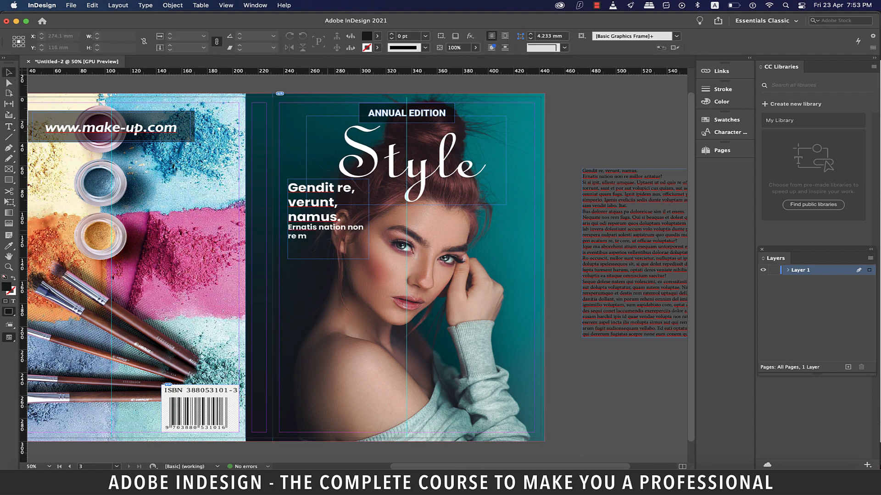
- Fit the cover text frame at 77 mm wide on the left margin below the title and duplicate it directly underneath
drag(310, 216, 306, 225)
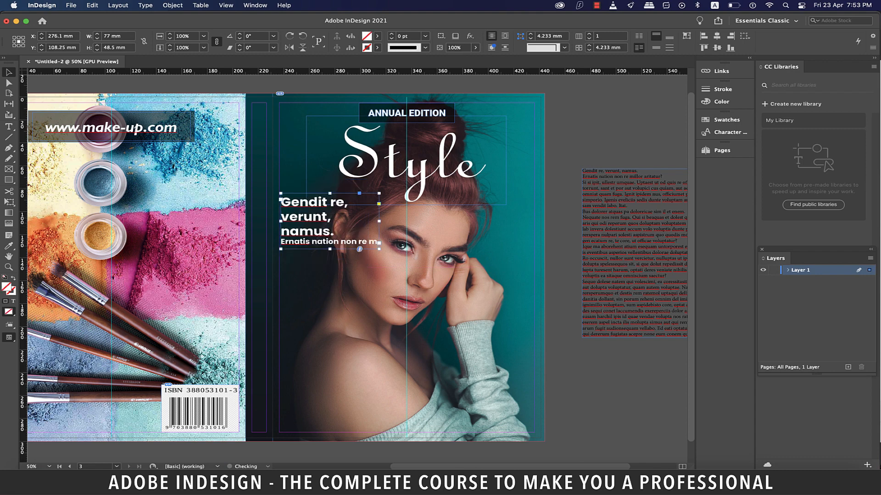
drag(321, 221, 321, 286)
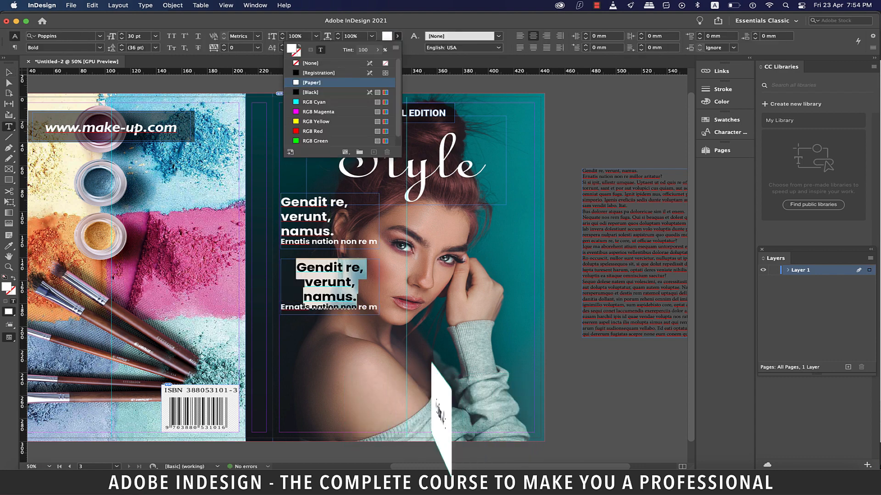
- Colour the duplicated frame's heading with the RGB Red swatch and centre its second line
click(321, 122)
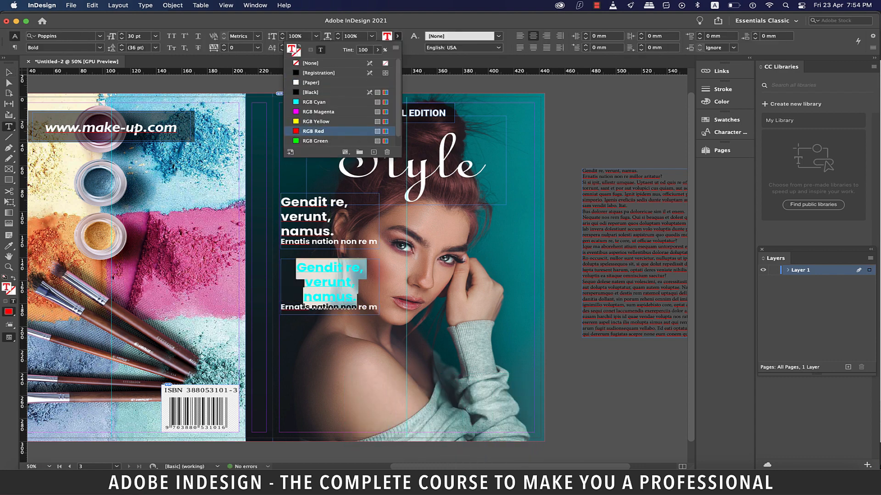
click(9, 72)
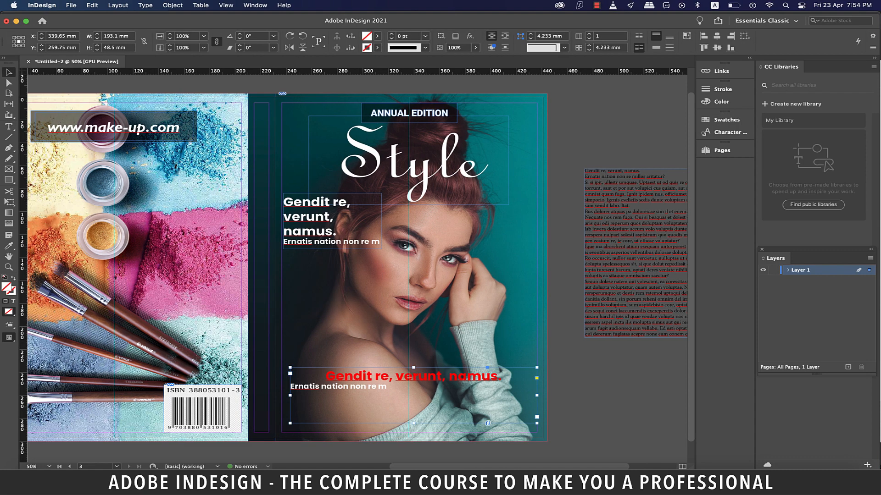
double_click(349, 386)
key(super+shift+c)
key(Escape)
- Shrink the wide duplicate's frame height to fit its text and move it down to the front cover's bottom margin
double_click(414, 423)
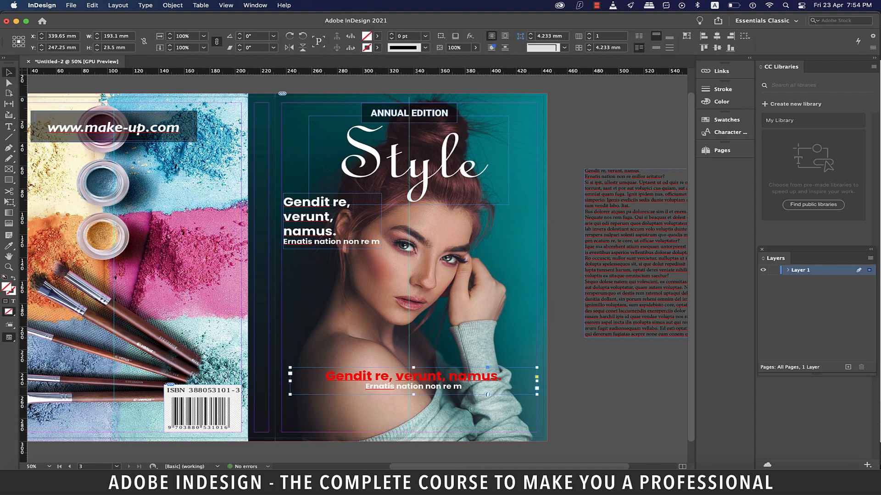
drag(411, 385, 409, 422)
click(595, 435)
- Recolour the heading at the bottom of the front cover with the RGB Yellow swatch
key(t)
drag(323, 414, 500, 415)
click(397, 35)
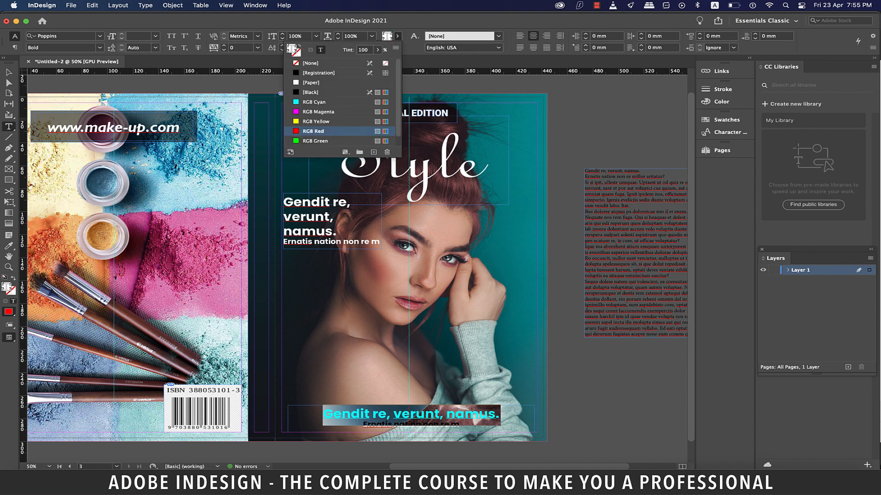
click(300, 122)
- Duplicate the text frame on the front cover's left margin directly below itself and enter its text
click(8, 73)
drag(330, 222, 332, 287)
double_click(317, 295)
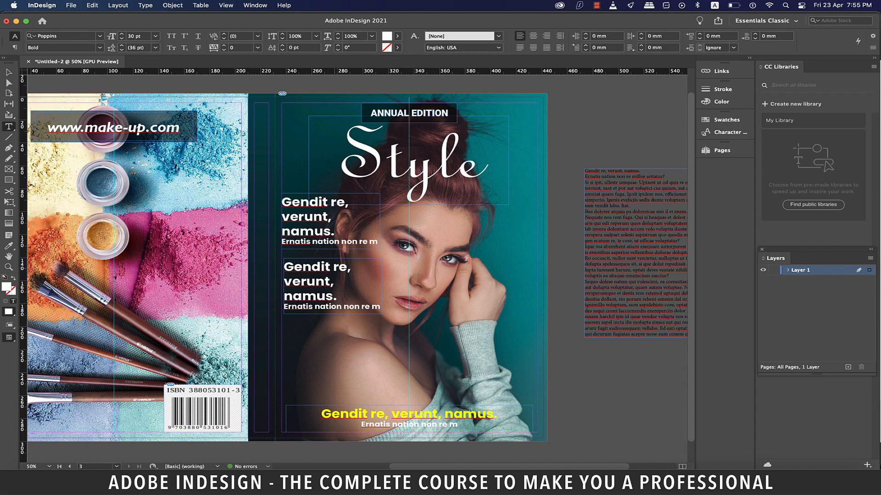
- Replace the new duplicate's heading with the words "runt, sant et por au" copied from the pasteboard placeholder text
drag(632, 188, 591, 188)
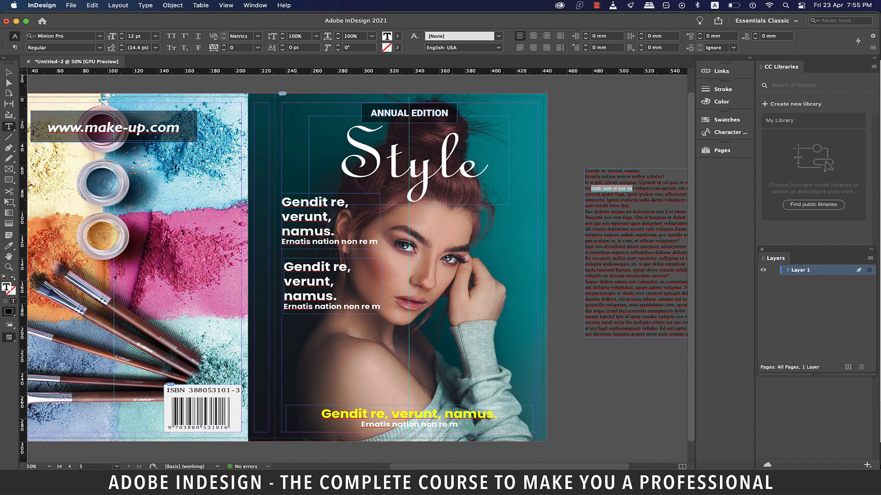
drag(284, 267, 284, 297)
key(BackSpace)
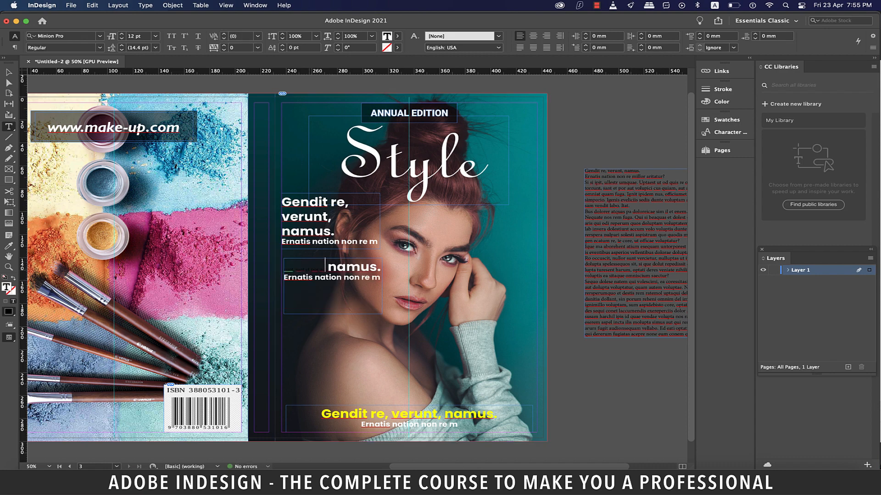
drag(341, 274, 283, 274)
key(BackSpace)
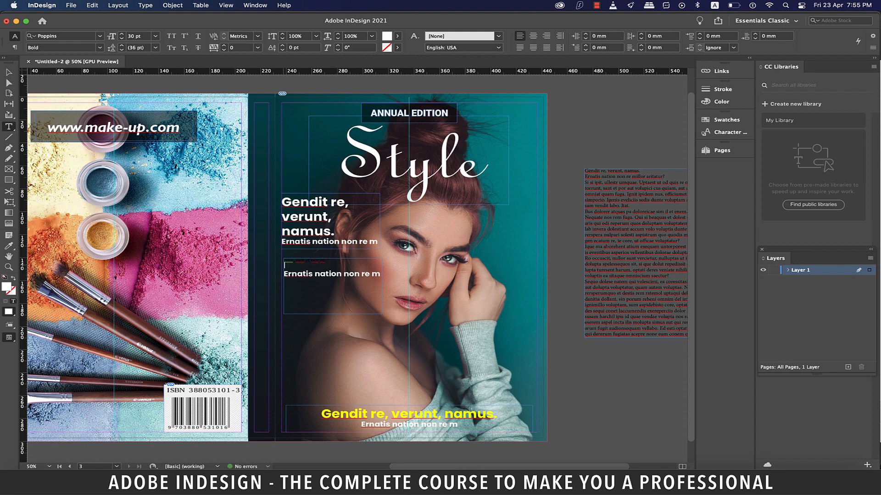
- Set the font of the "runt, sant et por au" heading to Swis721 Cn BT
drag(284, 265, 327, 265)
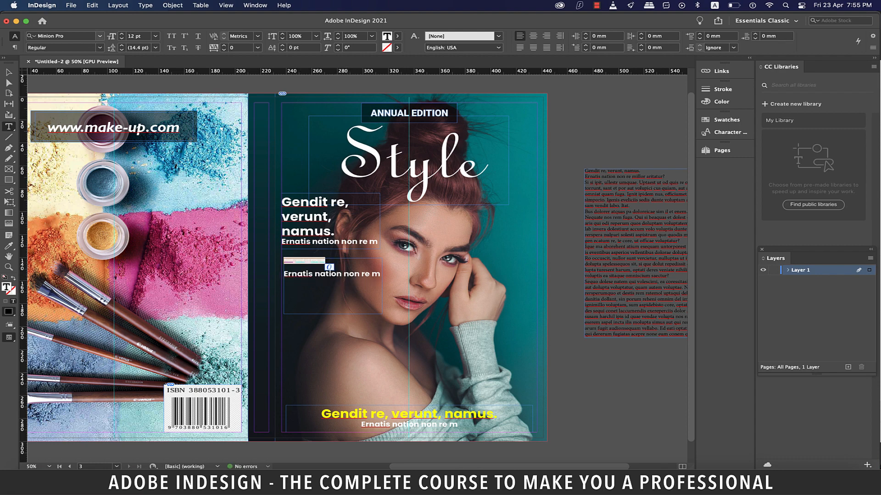
click(100, 36)
scroll(145, 197, down, 20)
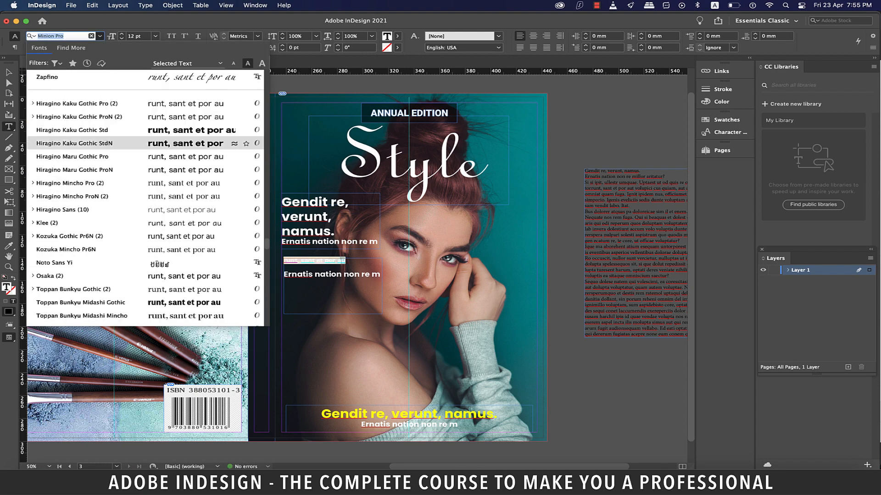
scroll(145, 137, up, 15)
click(145, 78)
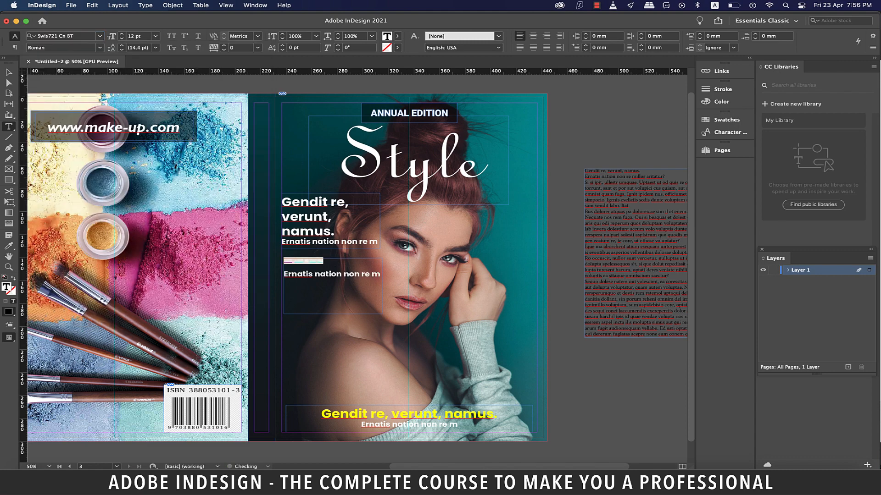
- Colour the "runt, sant et por au" heading with the [Paper] swatch and enlarge it to 48 pt
click(398, 36)
click(322, 79)
click(155, 35)
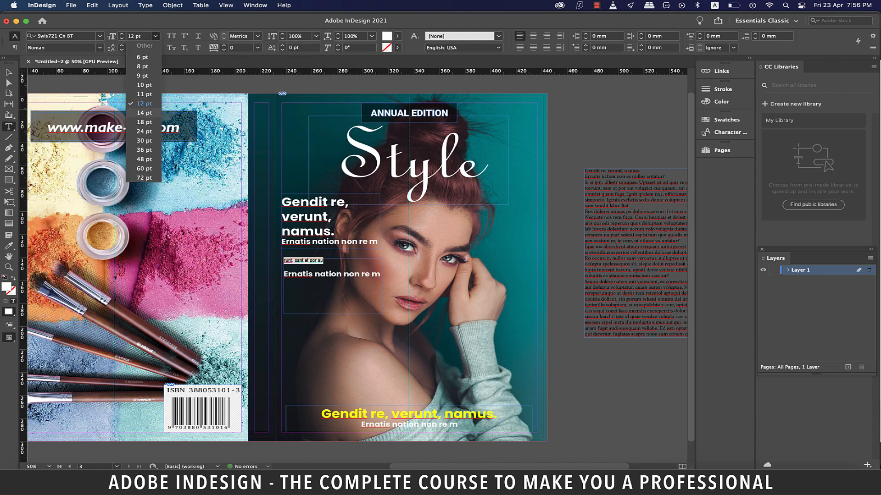
click(144, 159)
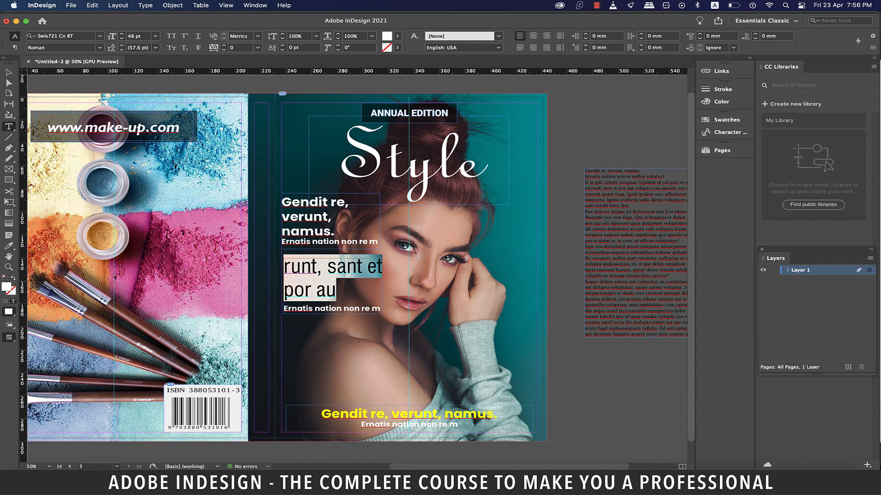
click(564, 138)
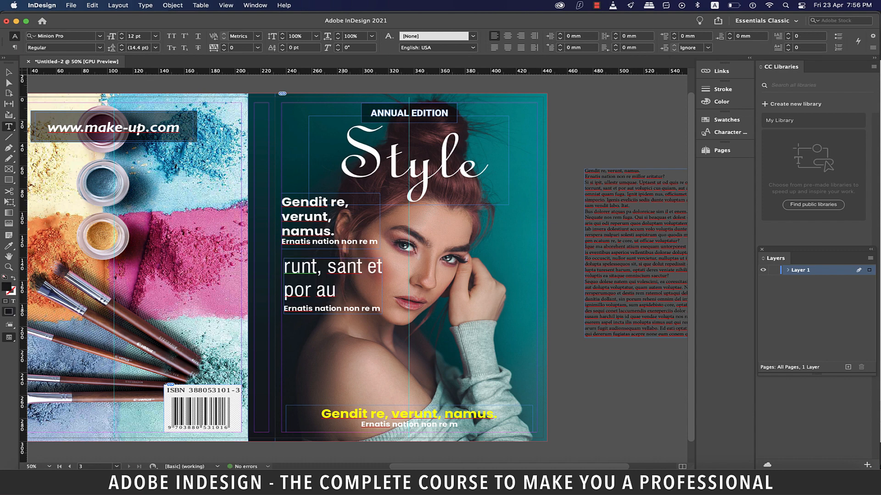
- Delete "por au" from the heading and move the frame, shortened to 30.5 mm high, down along the left margin
drag(337, 290, 283, 290)
key(BackSpace)
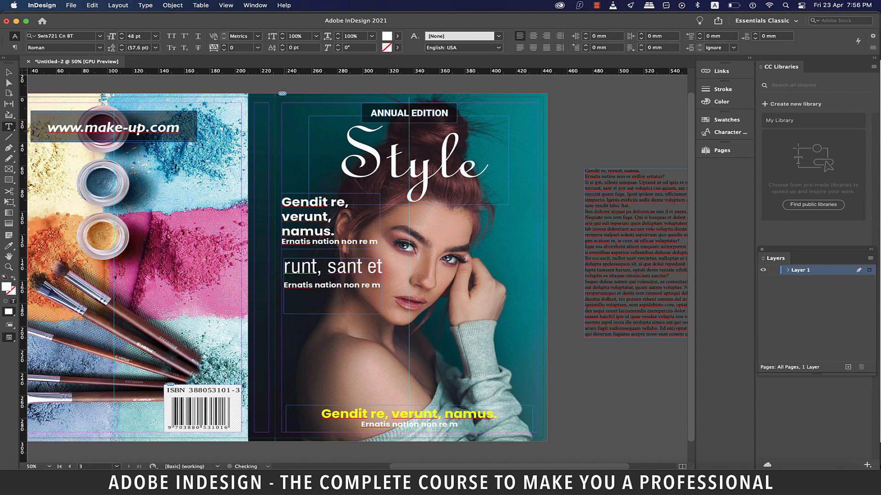
key(Escape)
mouse_move(333, 314)
mouse_down()
mouse_move(332, 294)
mouse_move(330, 305)
mouse_up()
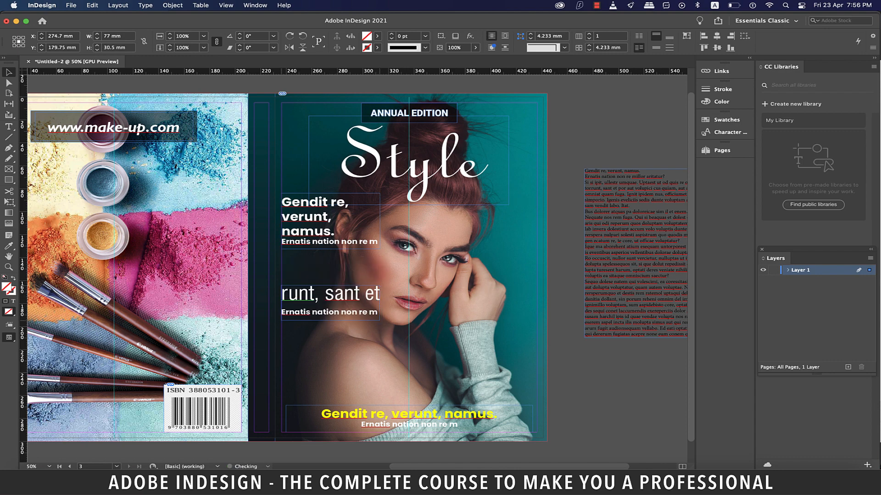
- Nudge the "runt, sant et" frame up slightly and place a copy on the pasteboard beside the front cover's lower part
key(shift+Up)
key(shift+Up)
drag(281, 289, 542, 375)
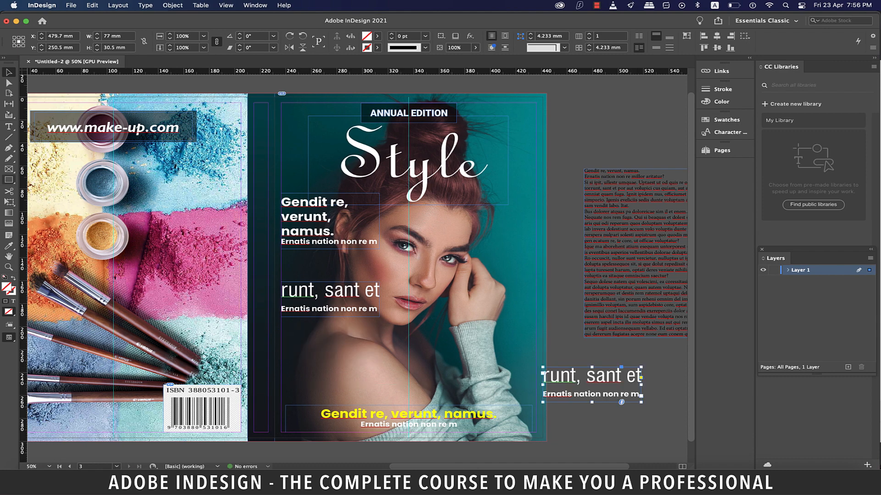
- Draw a circle about 64 mm across below the front cover's left-hand text and fill it with RGB Yellow
click(8, 180)
click(50, 199)
drag(318, 362, 277, 326)
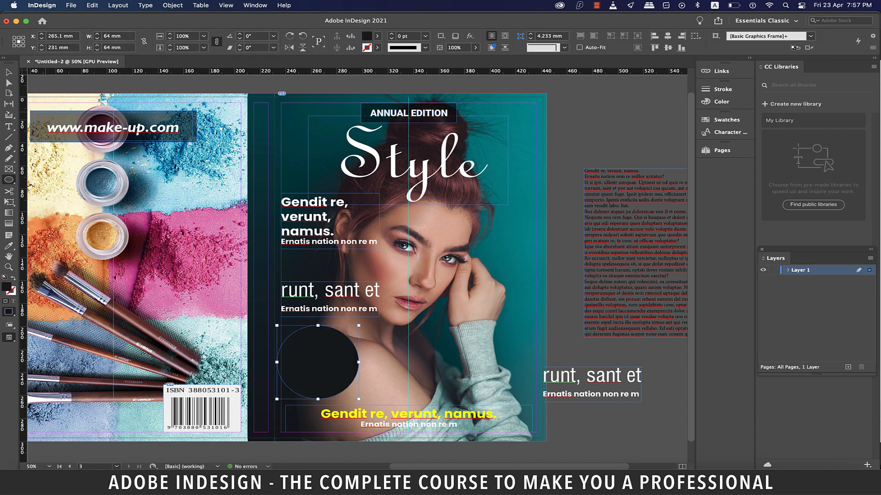
key(v)
click(377, 36)
click(296, 121)
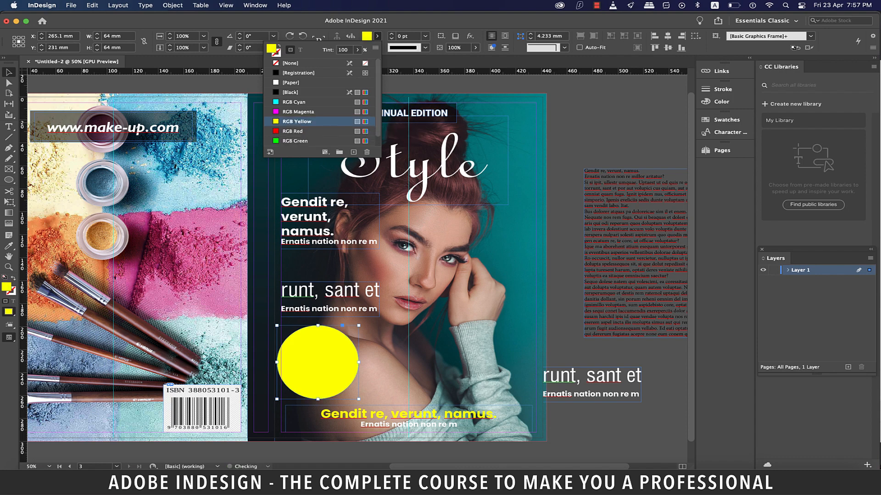
- Convert the RGB Yellow swatch to HSB colour mode and set its saturation to 94% and brightness to 92%
double_click(297, 121)
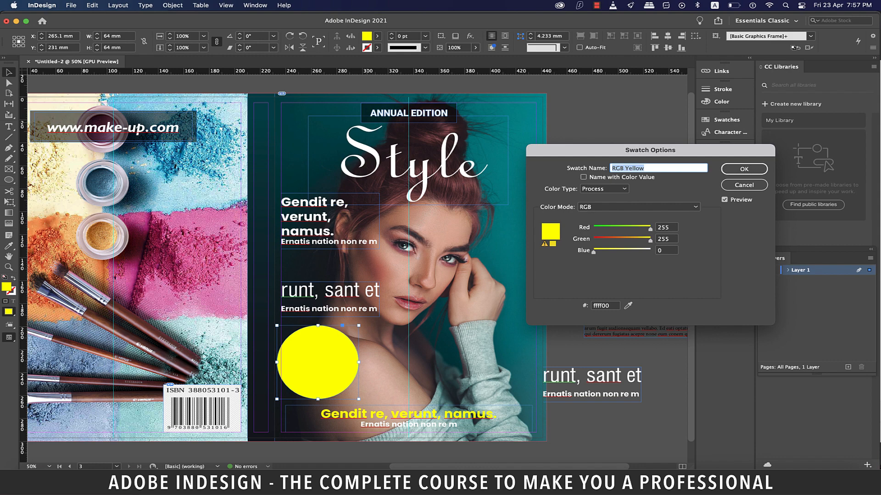
click(624, 207)
scroll(624, 227, down, 2)
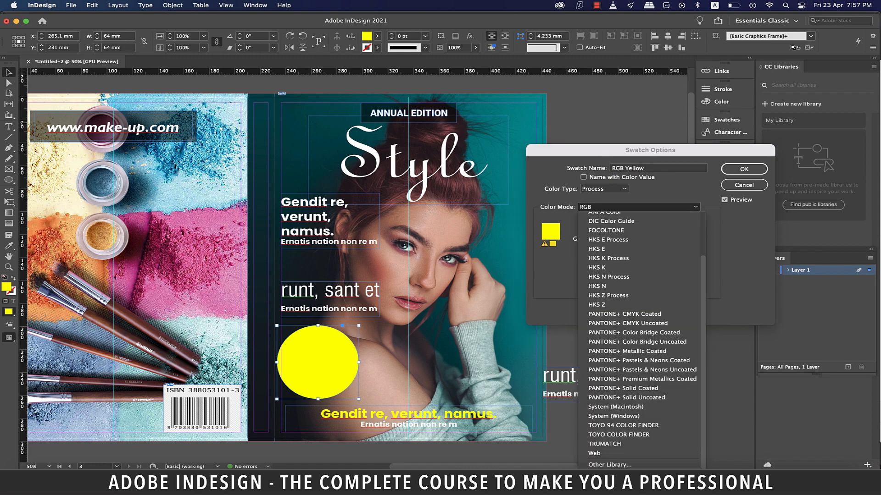
scroll(610, 239, up, 2)
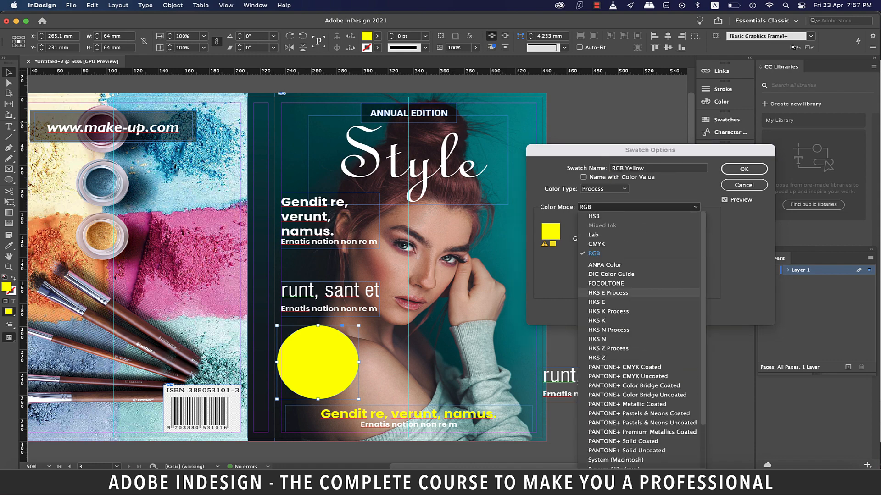
click(610, 239)
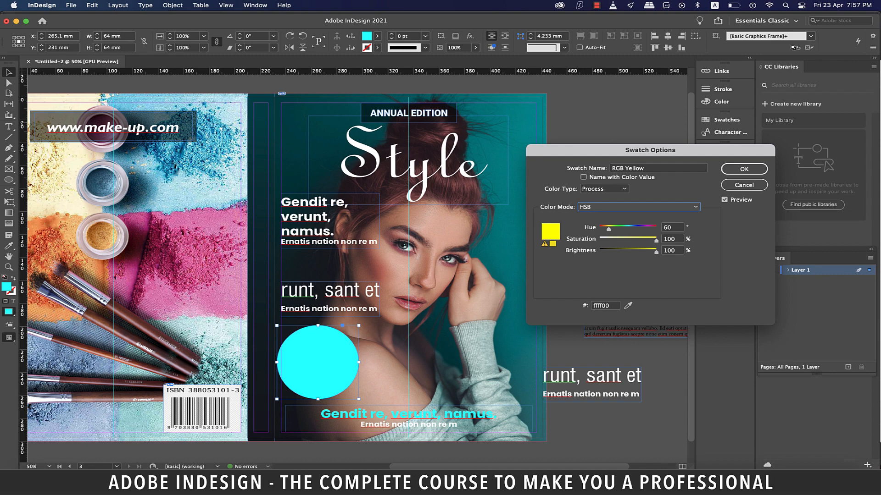
drag(656, 241, 654, 241)
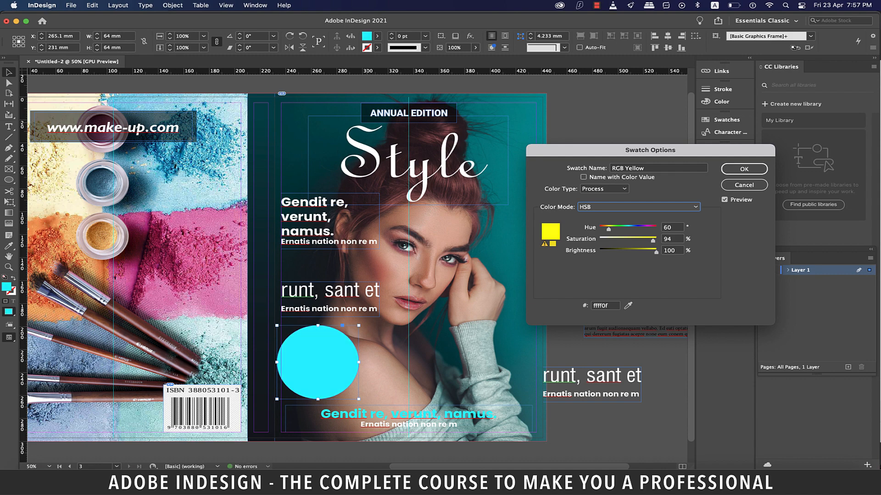
drag(656, 252, 654, 252)
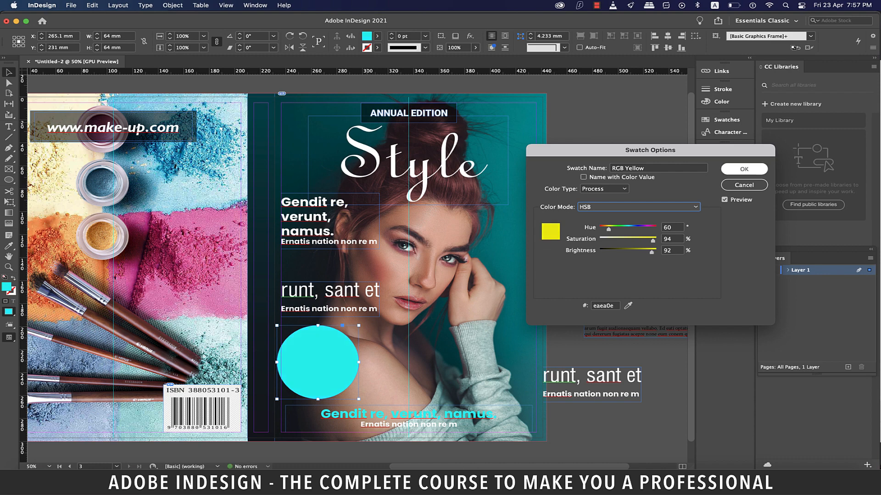
click(744, 170)
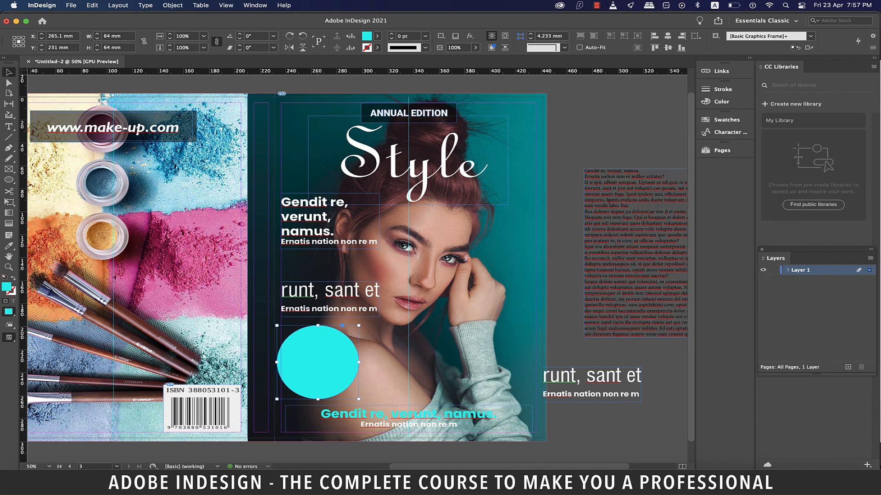
- Add a Bevel and Emboss effect to the circle with the Outer Bevel style and Smooth technique
right_click(317, 195)
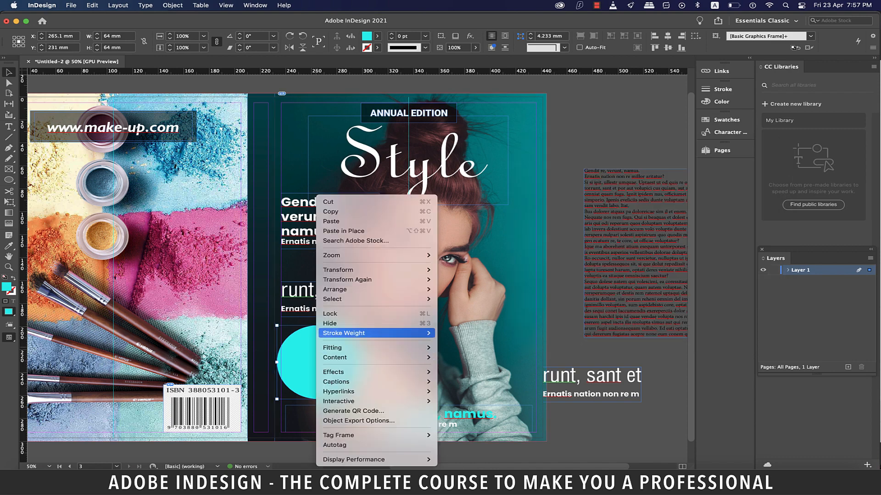
mouse_move(349, 372)
click(471, 421)
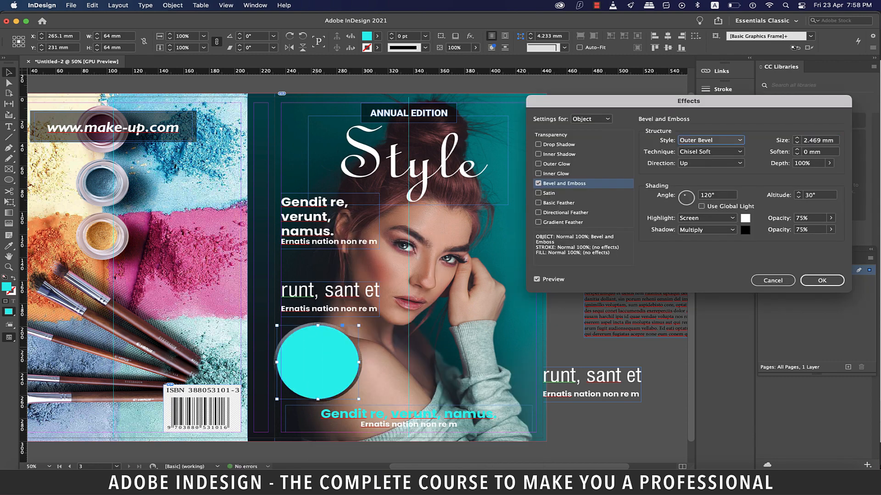
click(711, 151)
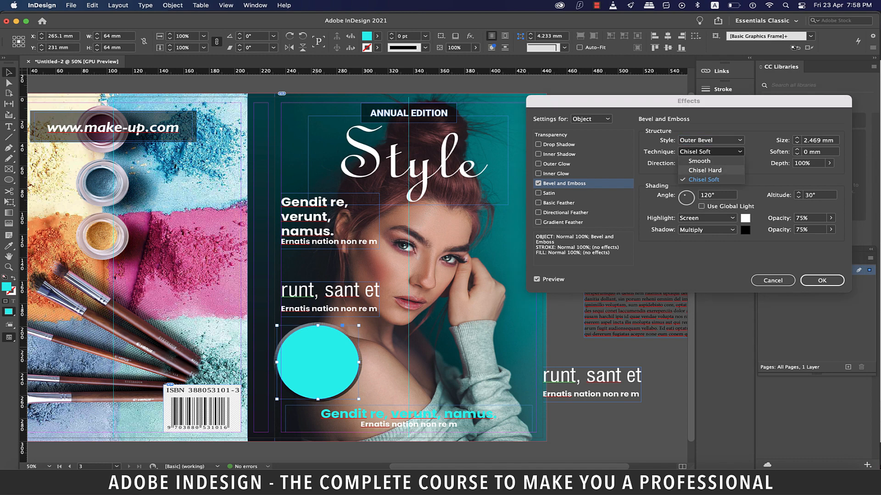
click(705, 170)
click(711, 151)
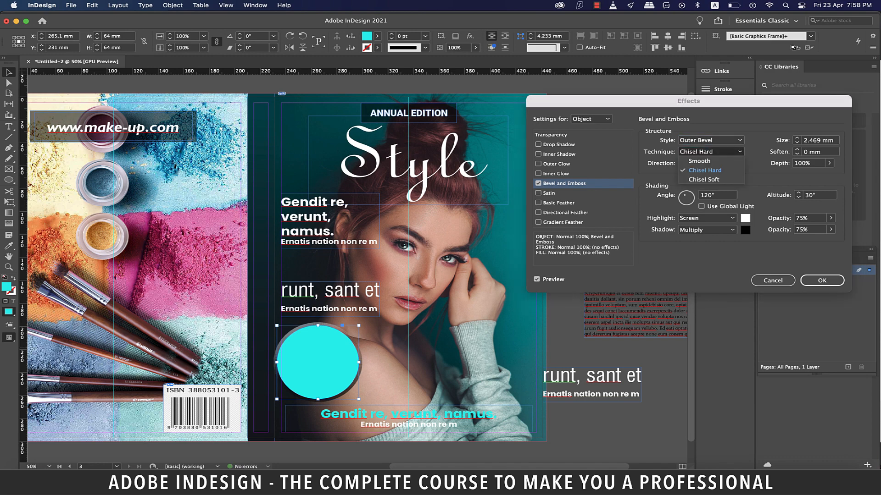
click(699, 161)
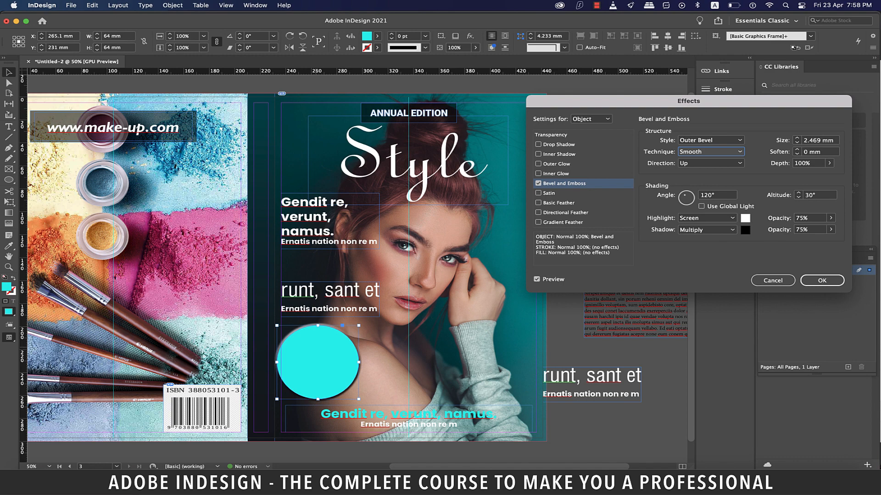
- Set the circle's bevel highlight mode to Multiply and its size to 4 mm
click(706, 218)
click(706, 238)
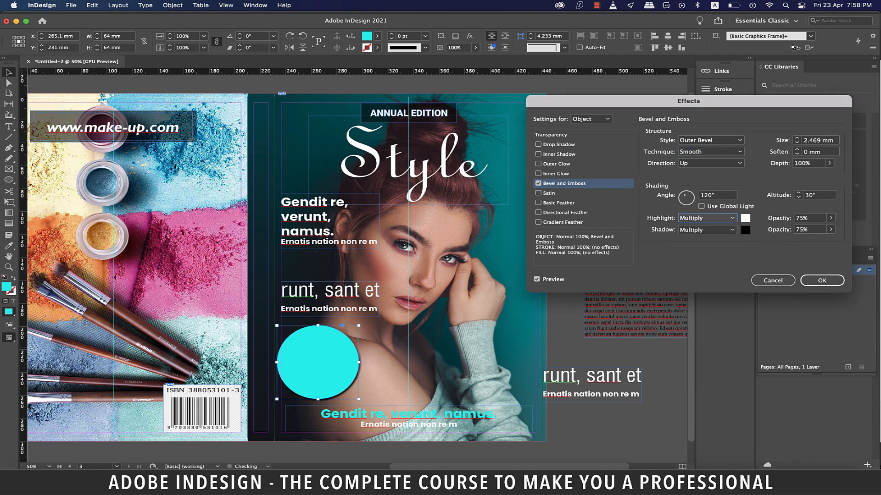
click(796, 138)
click(797, 138)
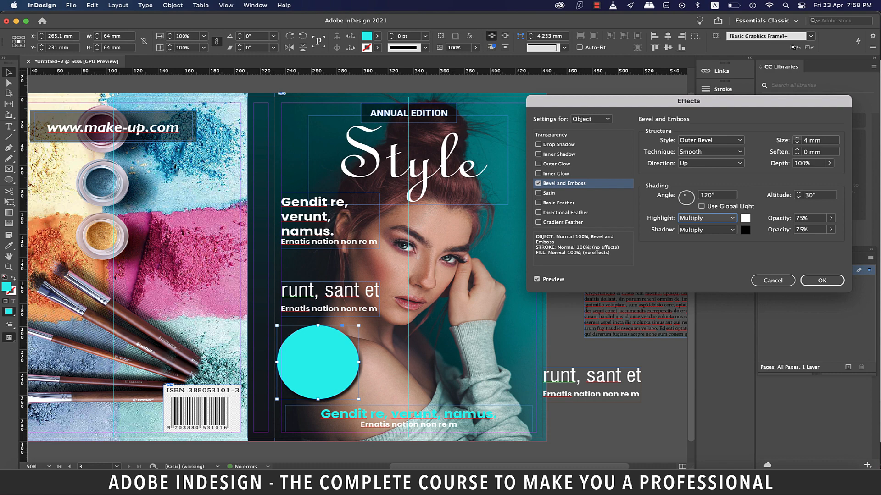
click(822, 280)
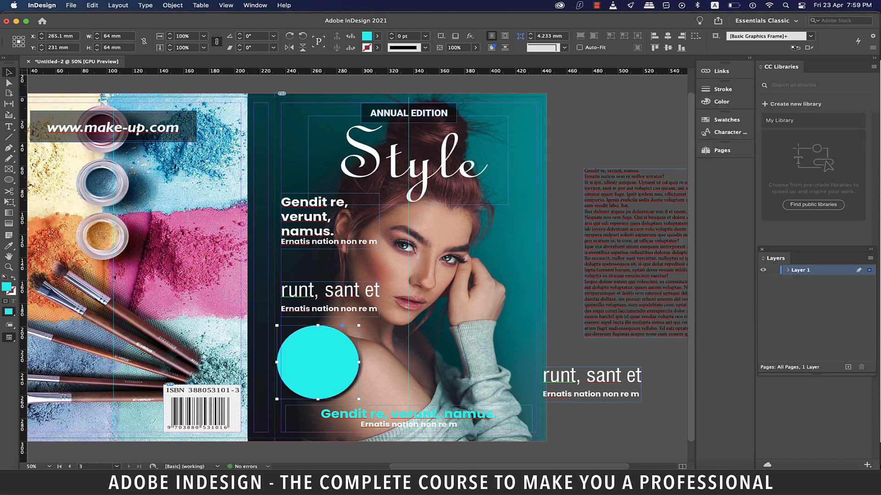
- Move the circle slightly right and up so its left edge meets the front cover's left margin
click(566, 294)
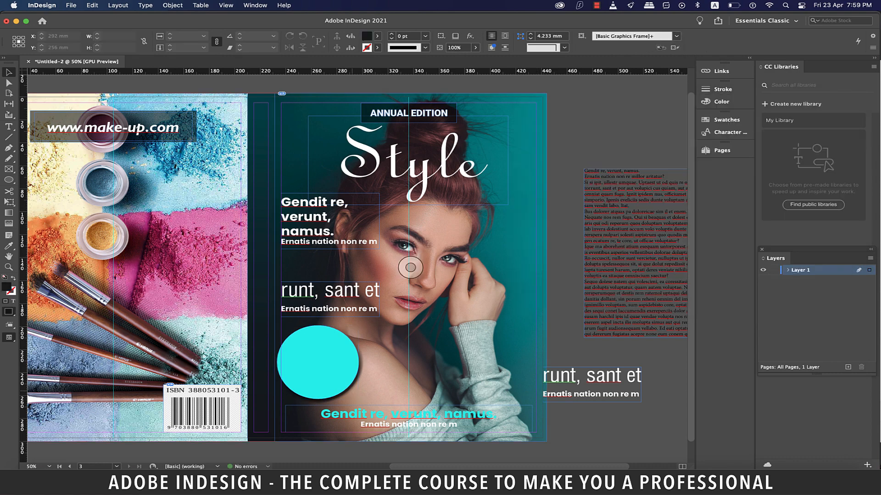
drag(334, 373, 338, 372)
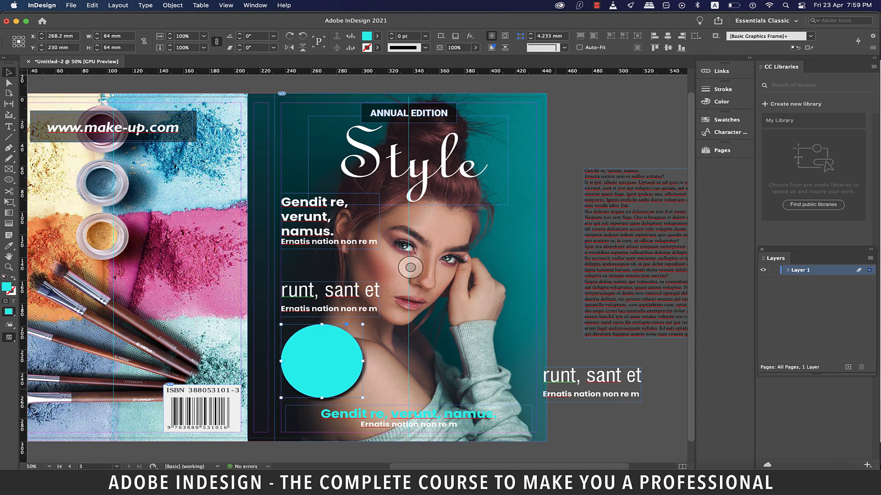
- Replace all the text in the copied frame on the pasteboard with "10% Off"
key(t)
key(super+a)
text(10% Off)
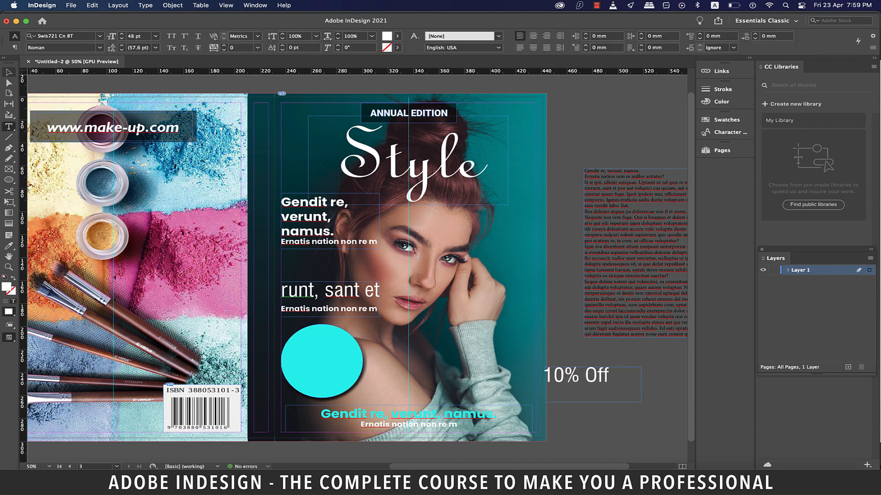
- Colour the "10% Off" text with the dark teal sampled from the front cover's background using the Eyedropper
key(super+a)
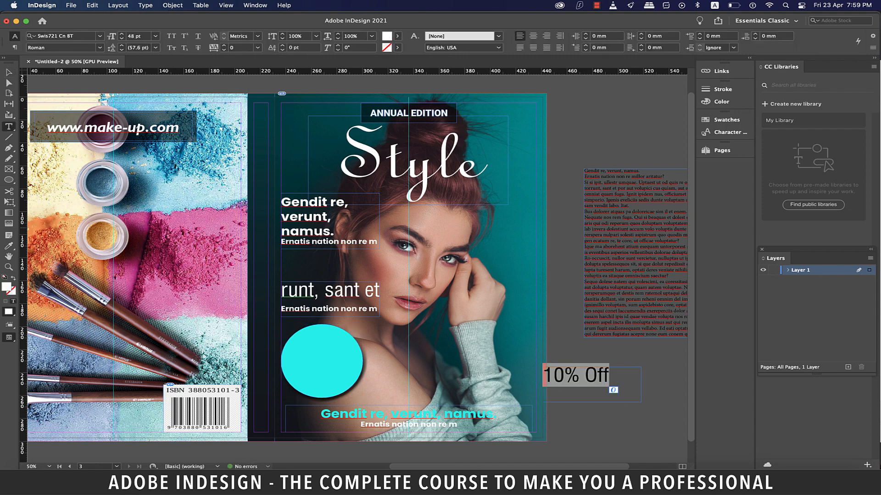
click(8, 246)
click(522, 256)
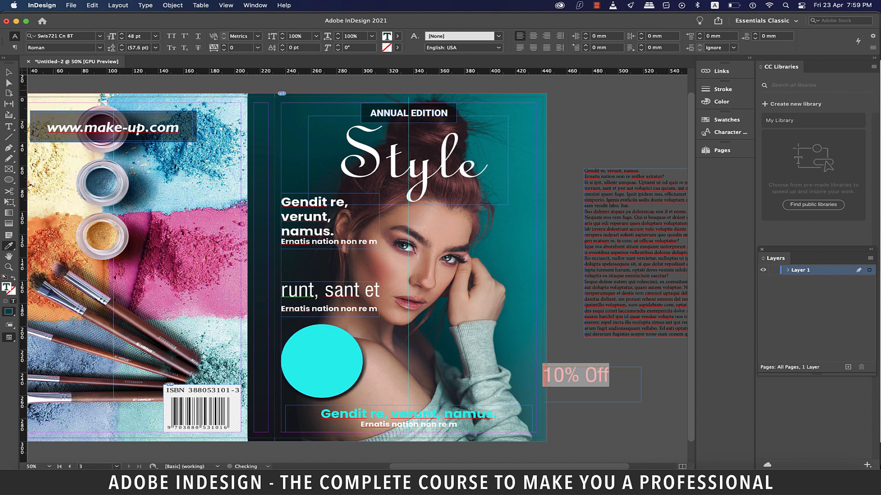
click(8, 73)
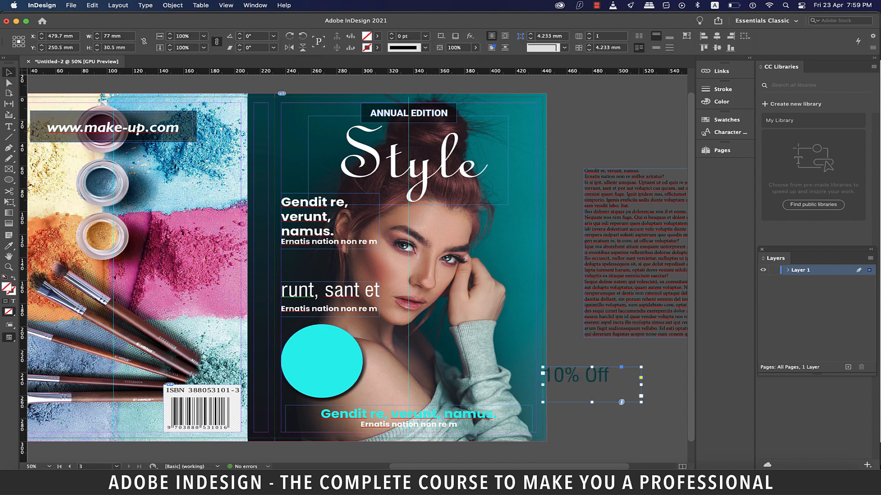
- Centre-align the "10% Off" text within its frame
double_click(597, 377)
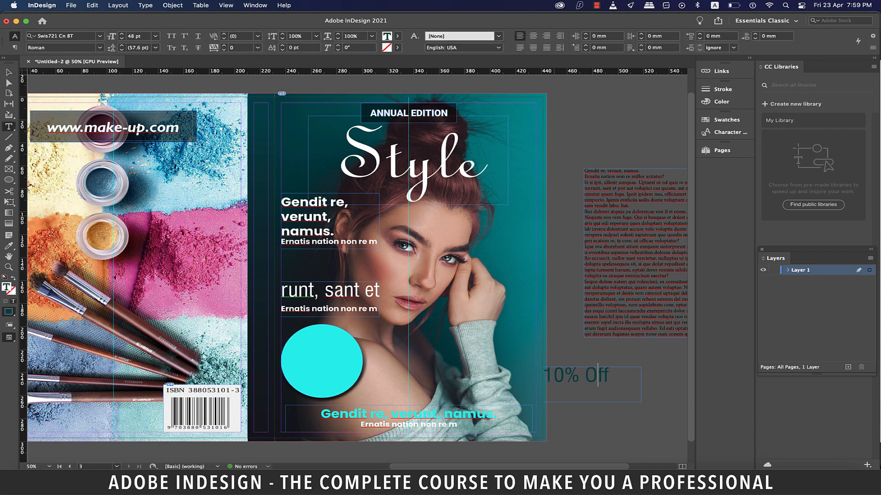
click(533, 35)
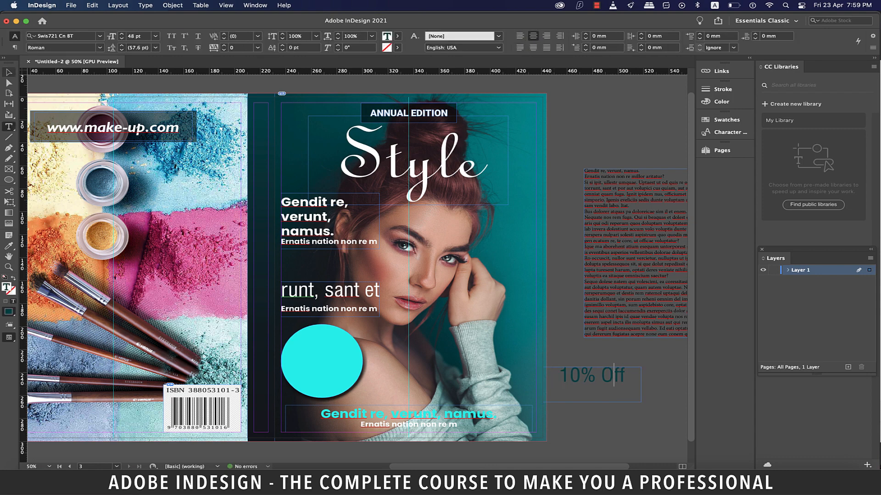
key(Escape)
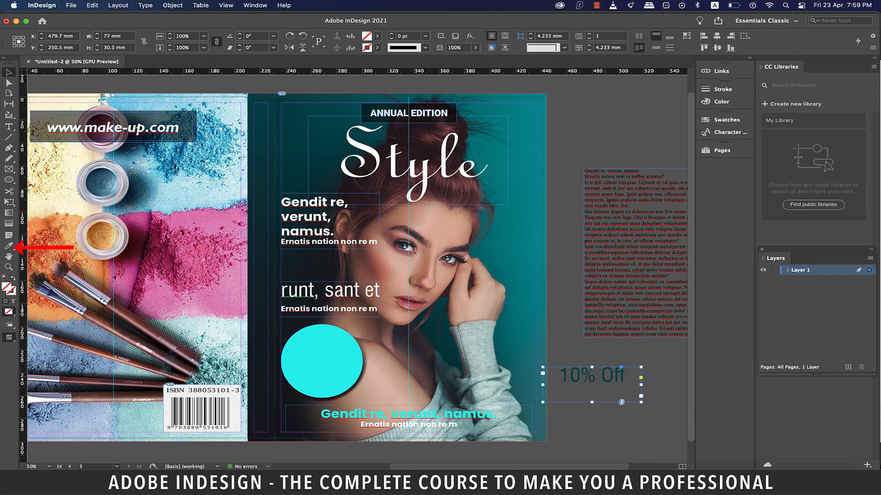
- Enlarge the "10% Off" frame to about 94.8 by 61.25 mm and add a second line reading "Coupon Inside"
double_click(623, 376)
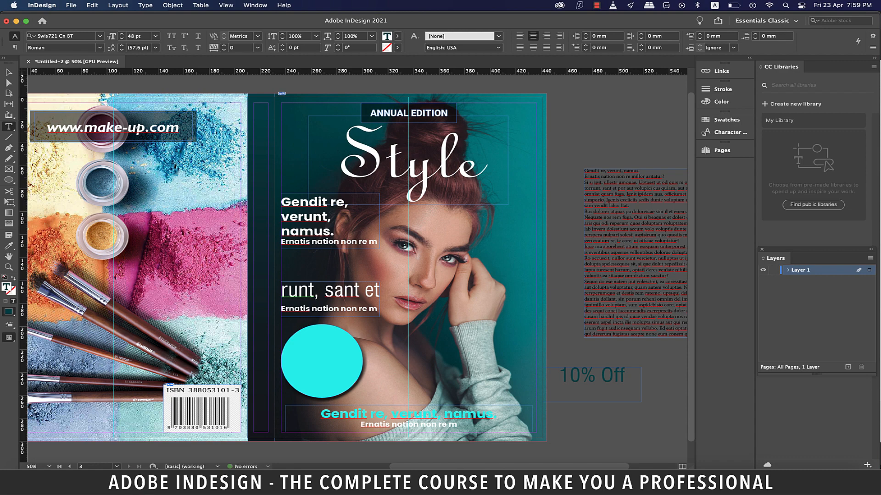
key(Escape)
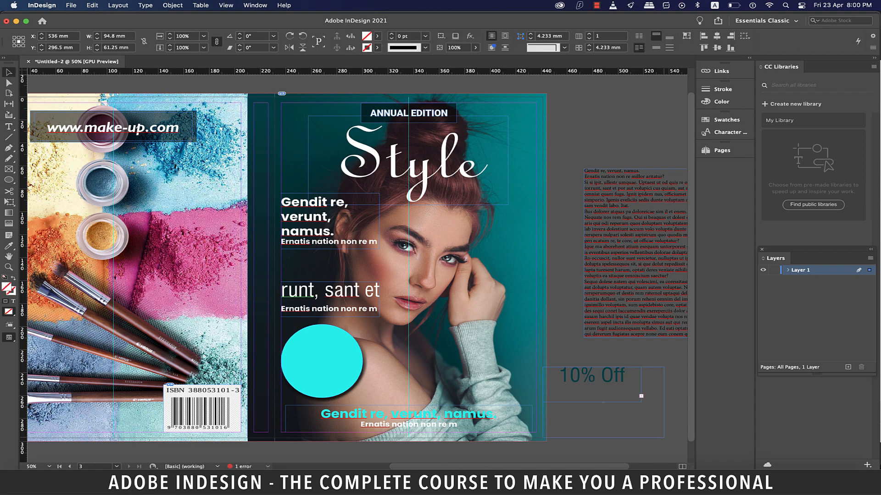
drag(640, 402, 664, 437)
key(Return)
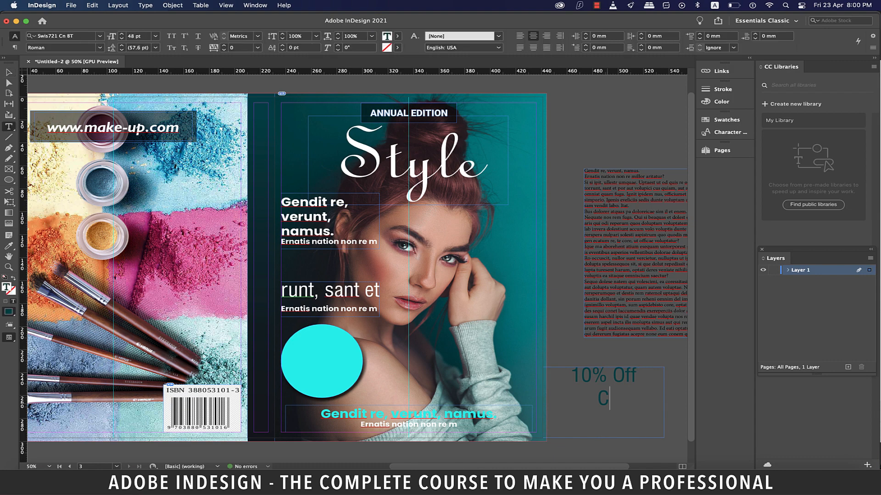
text(oupon)
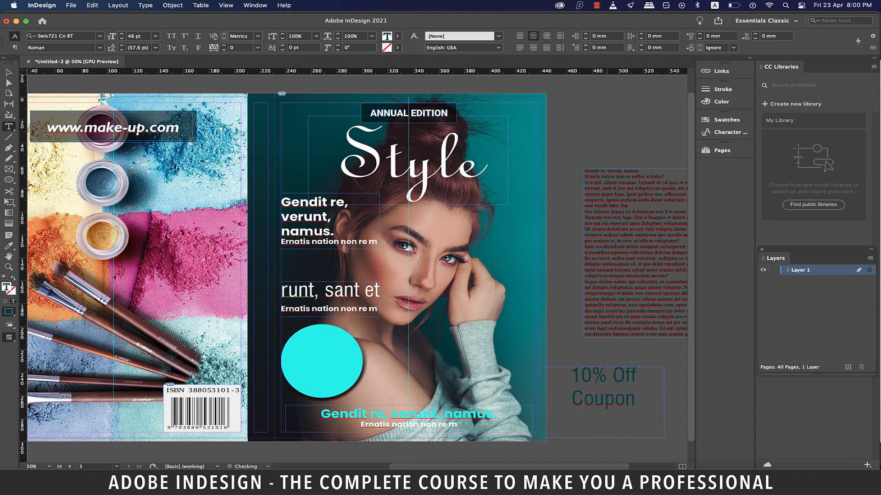
text( Inside)
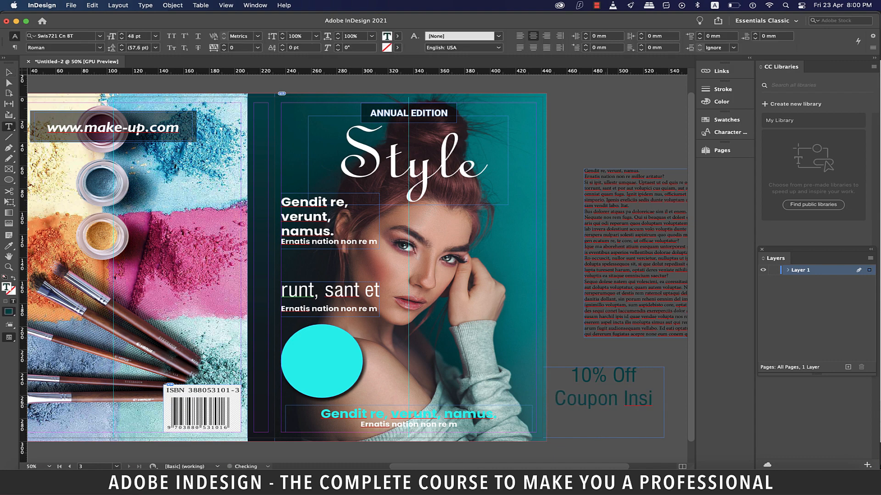
- Set the "Coupon Inside" line to 24 pt
key(shift+Left)
key(shift+Left)
key(shift+Left)
key(shift+Left)
key(shift+Left)
key(shift+Left)
key(shift+Left)
key(shift+Left)
key(shift+Left)
key(shift+Left)
key(shift+Left)
key(shift+Left)
key(shift+Left)
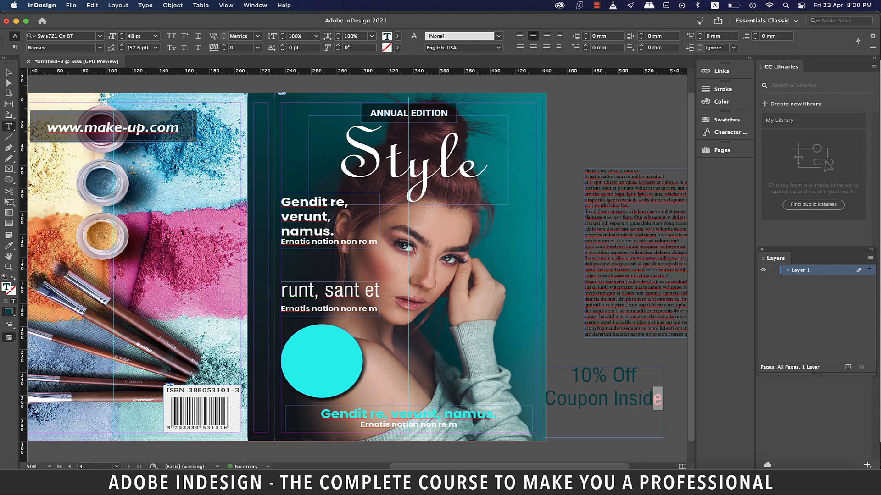
click(156, 36)
click(150, 94)
click(156, 36)
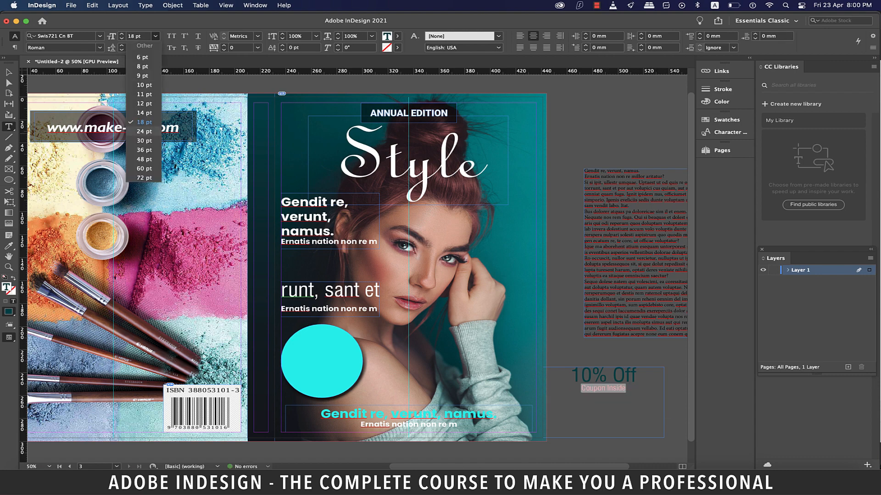
click(143, 131)
key(Escape)
- Move the coupon text frame onto the circle and narrow it from both sides to about 62.6 mm wide
drag(603, 438, 322, 363)
drag(382, 366, 361, 366)
drag(261, 366, 280, 365)
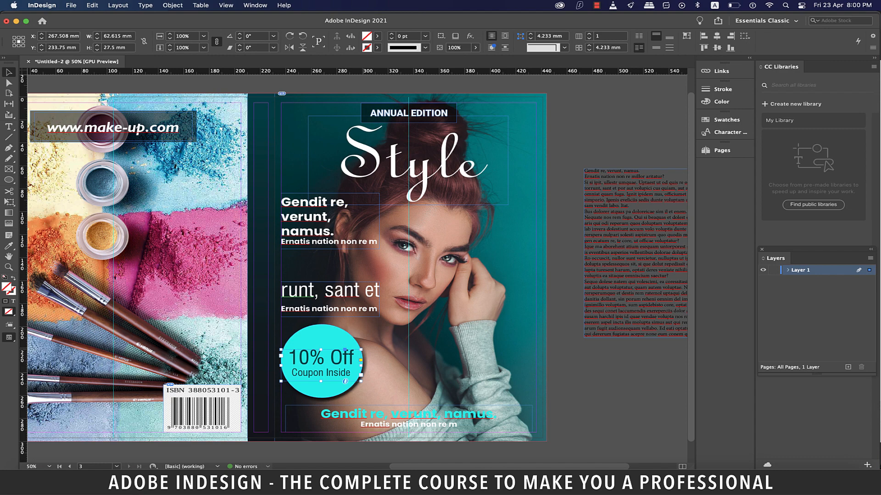
- Rotate the coupon text frame 15° counterclockwise on the circle and fit the frame to its content
drag(364, 347, 358, 337)
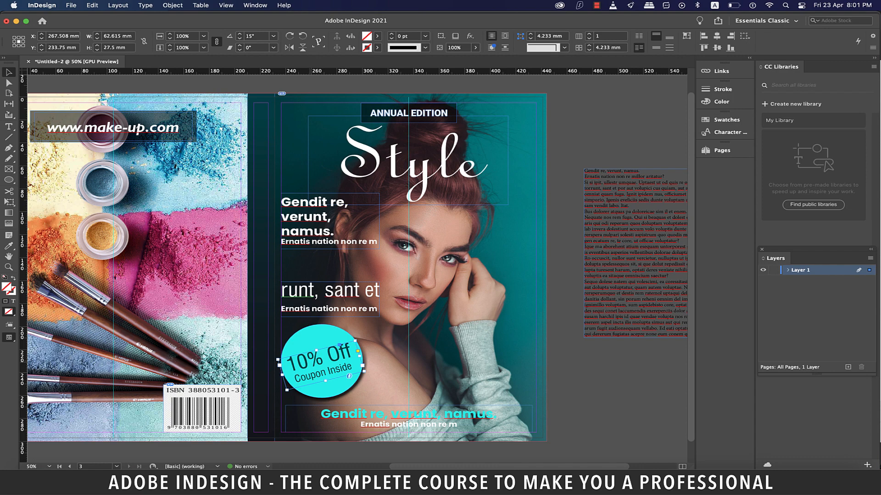
key(alt+super+c)
click(569, 372)
- Set the "10% Off" line on the circle to 36 pt and make it Bold
double_click(320, 358)
triple_click(320, 358)
click(111, 36)
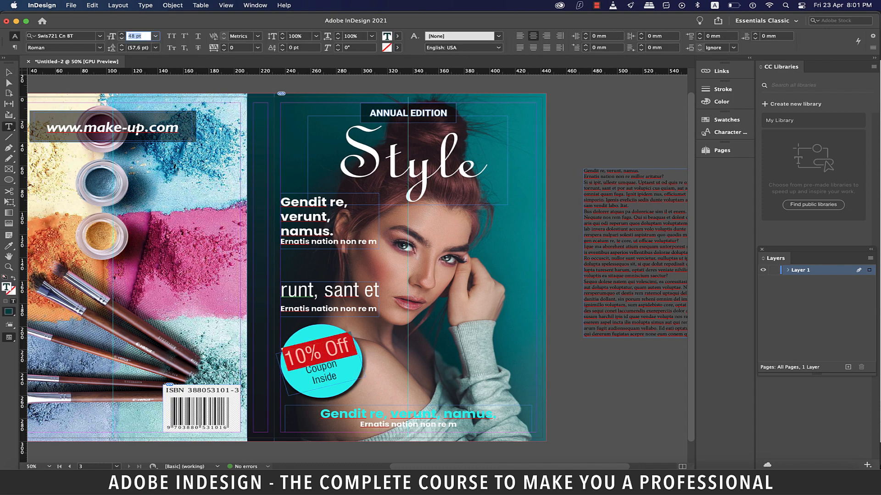
text(36)
key(Return)
scroll(322, 348, down, 1)
double_click(309, 335)
triple_click(309, 335)
click(44, 76)
- Make the "Coupon Inside" text on the circle Bold
drag(304, 349, 337, 356)
click(100, 48)
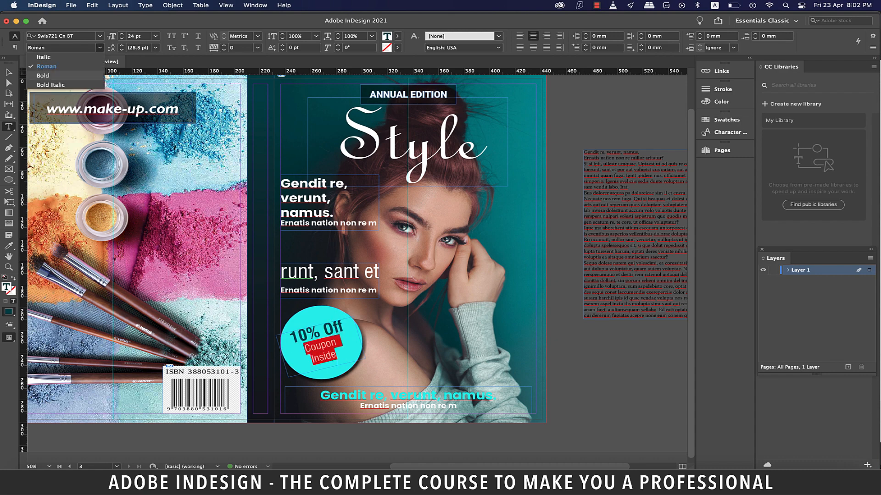
click(43, 76)
key(Escape)
scroll(402, 246, left, 1)
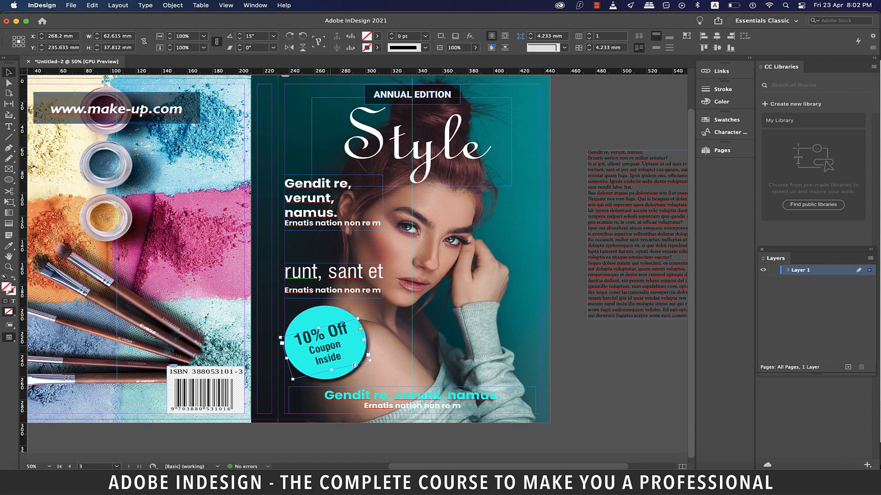
click(572, 263)
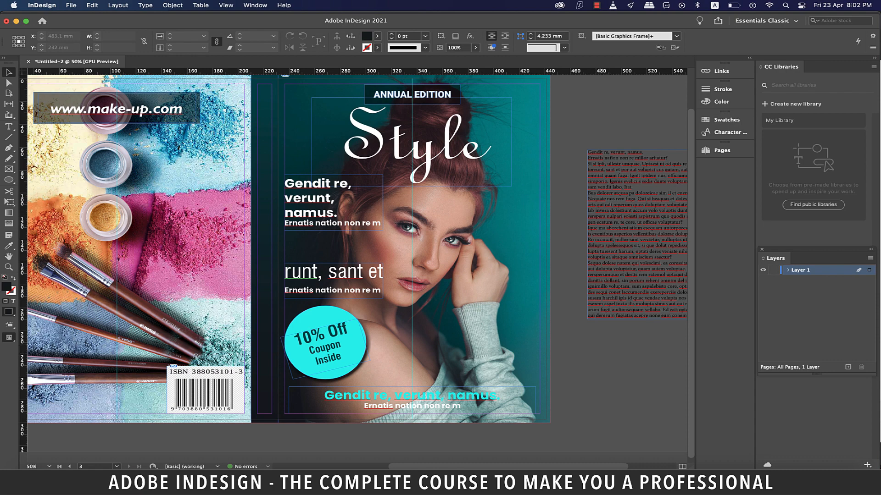
- Duplicate the "runt, sant et" cover line onto the model's sleeve and replace the copy's headline with "GEMNITS"
key(super+minus)
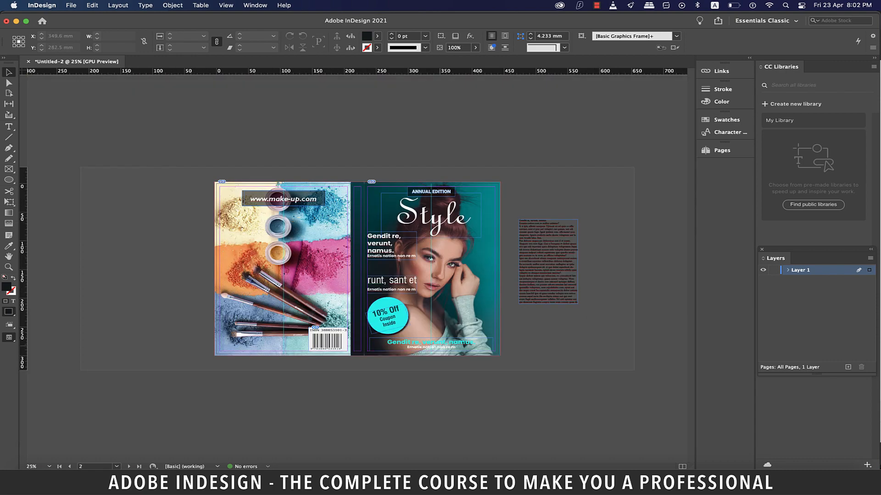
key(super+equal)
scroll(440, 346, down, 3)
scroll(440, 347, right, 2)
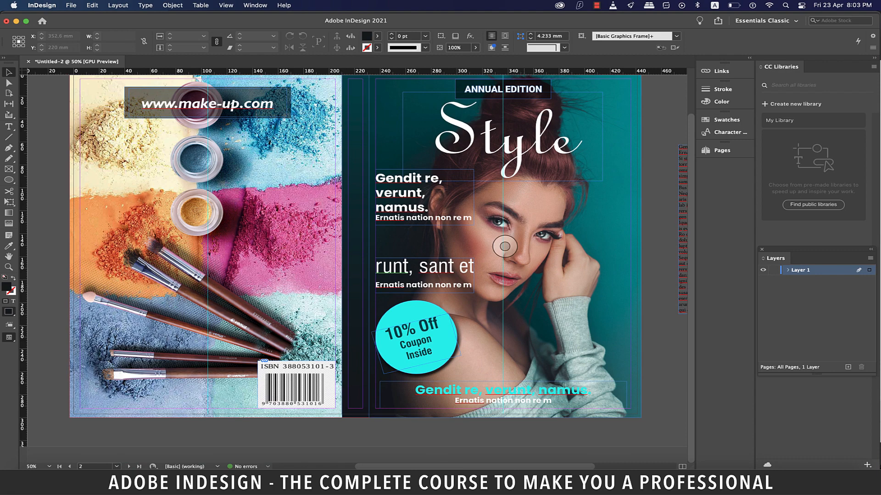
scroll(505, 246, right, 1)
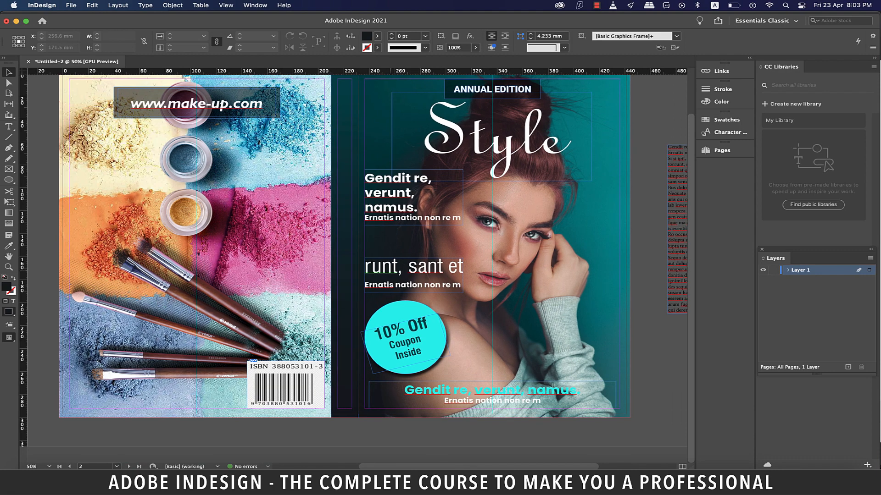
click(443, 292)
drag(392, 276, 549, 333)
triple_click(548, 332)
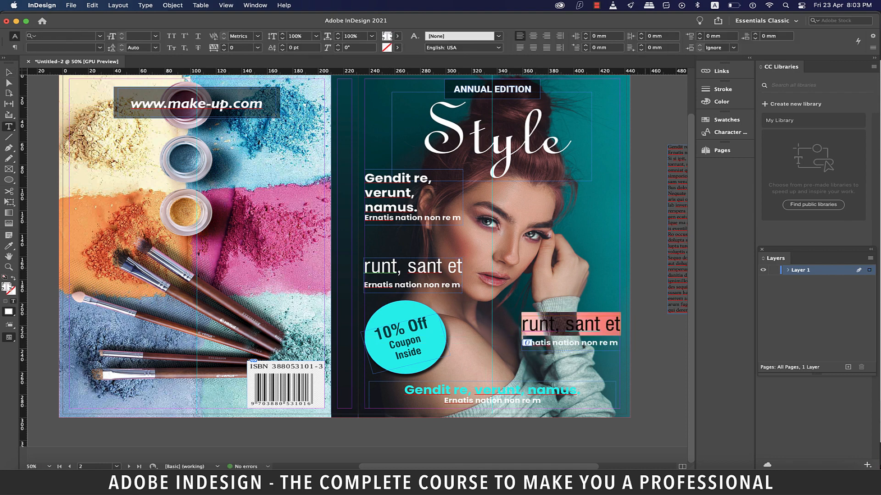
text(GEMNITS)
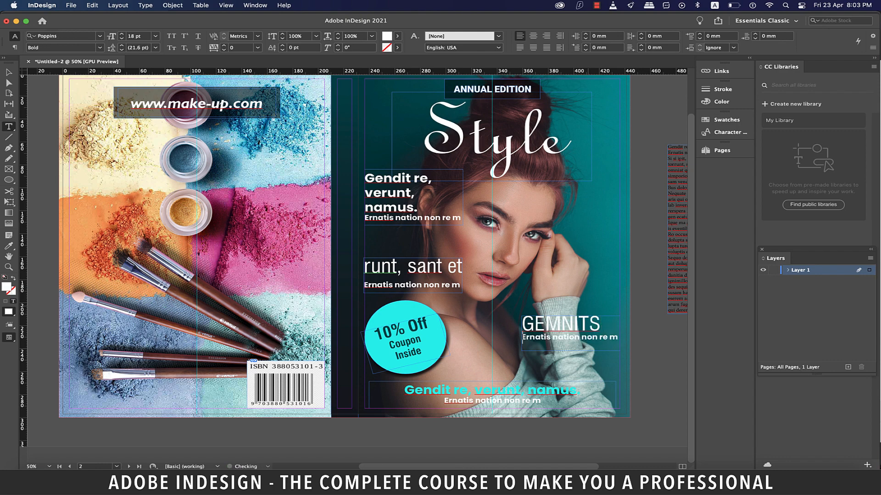
- Extend the GEMNITS frame downward to about 46.5 mm high and append "sdc dadas sdas adsasd df" to its small text
key(Escape)
drag(571, 351, 571, 369)
double_click(615, 339)
text(sdc dadas sdas ads)
text(asd df)
- Fill the "GEMNITS" headline text with RGB Cyan
double_click(564, 325)
click(397, 36)
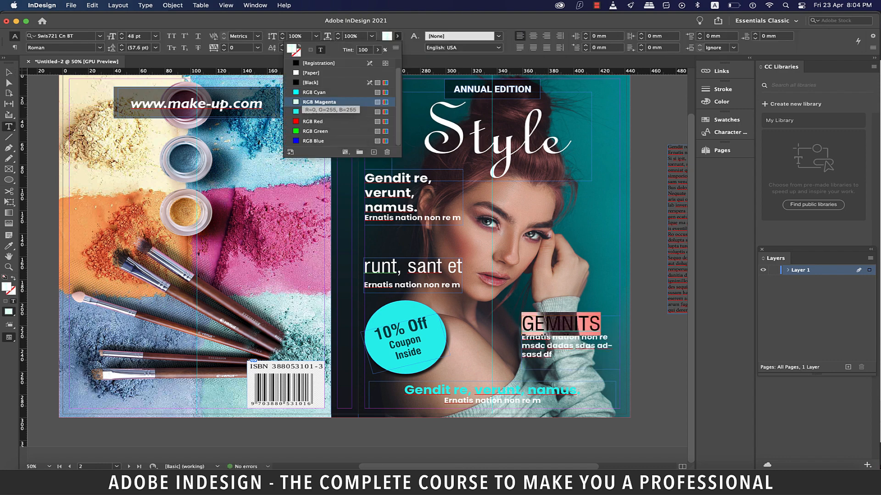
click(309, 93)
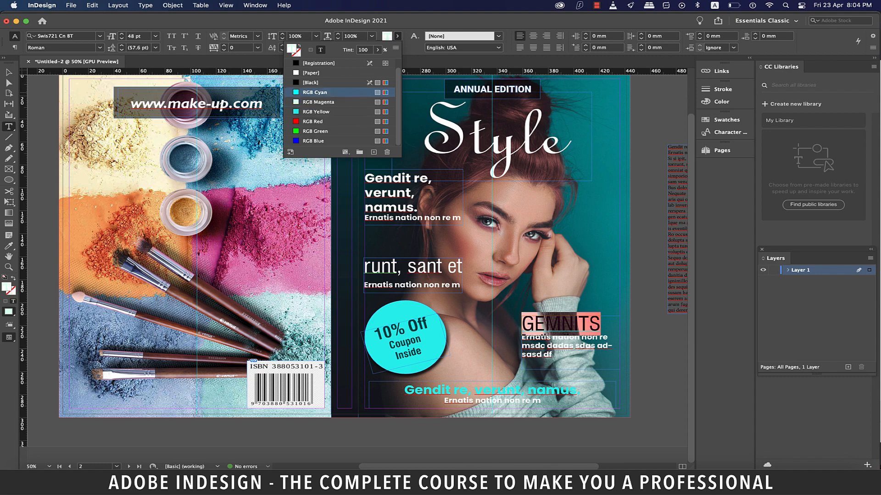
key(Escape)
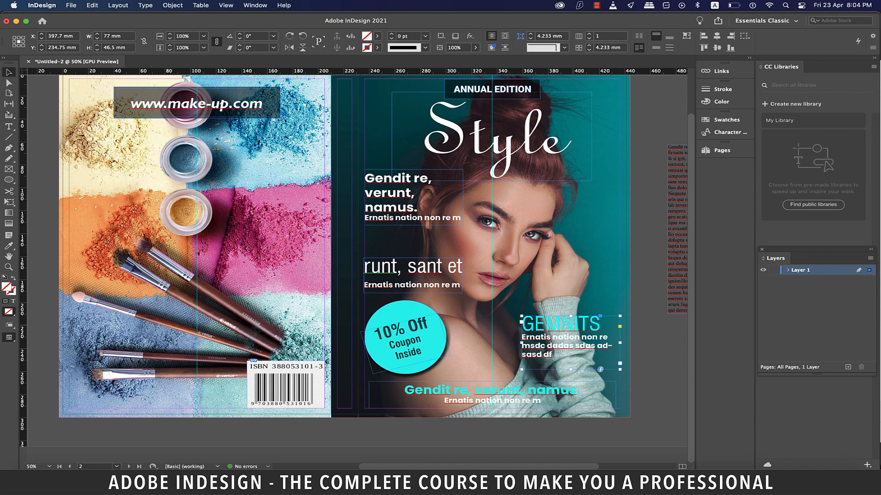
- Change the font of the "GEMNITS" headline to Baloo
double_click(573, 323)
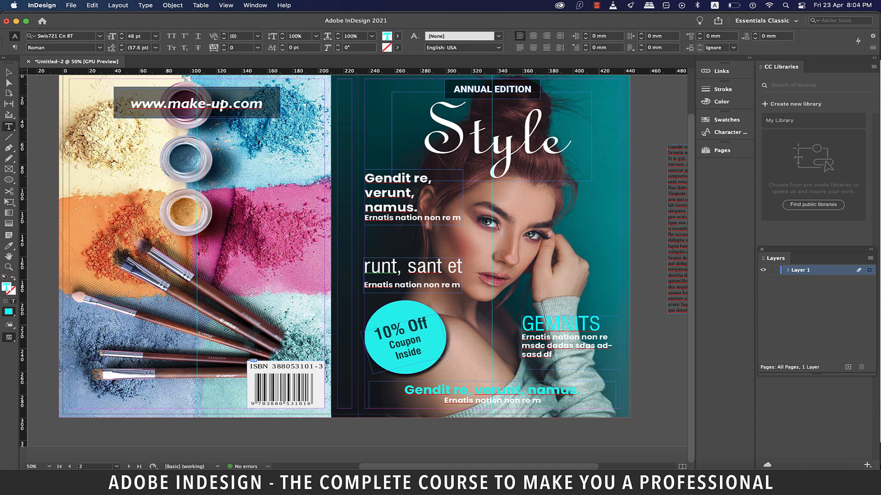
drag(601, 325, 521, 324)
click(55, 36)
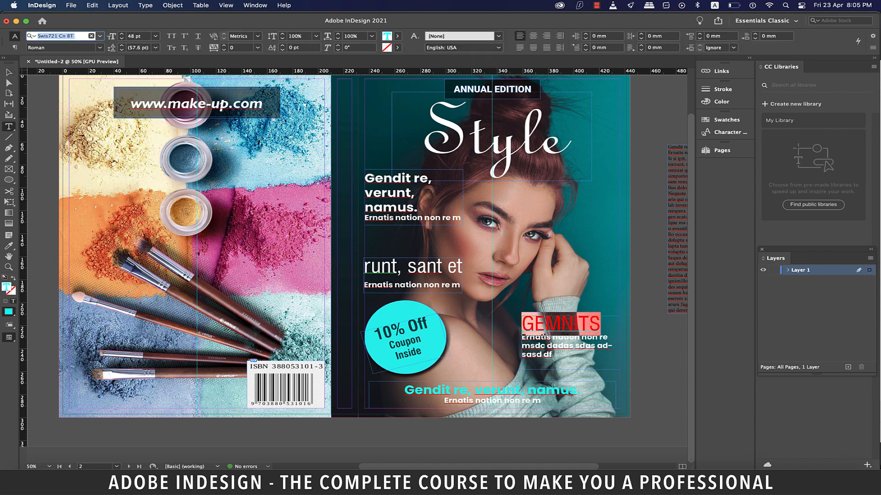
click(99, 36)
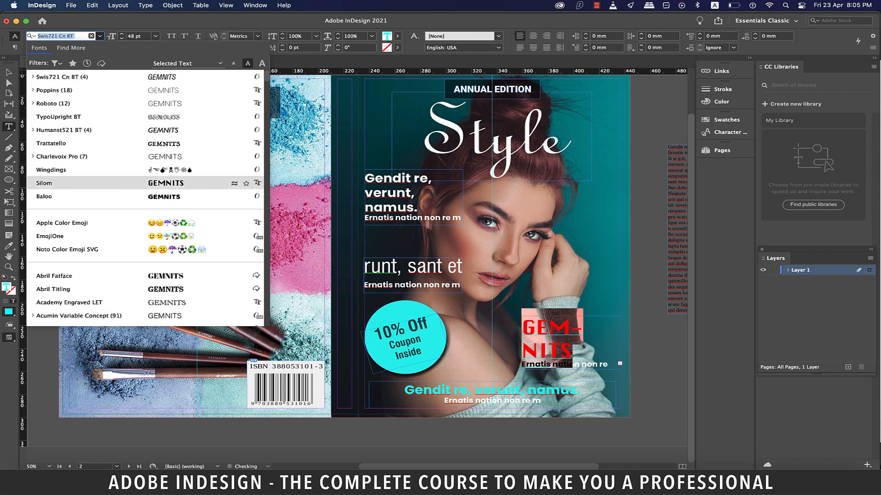
key(Down)
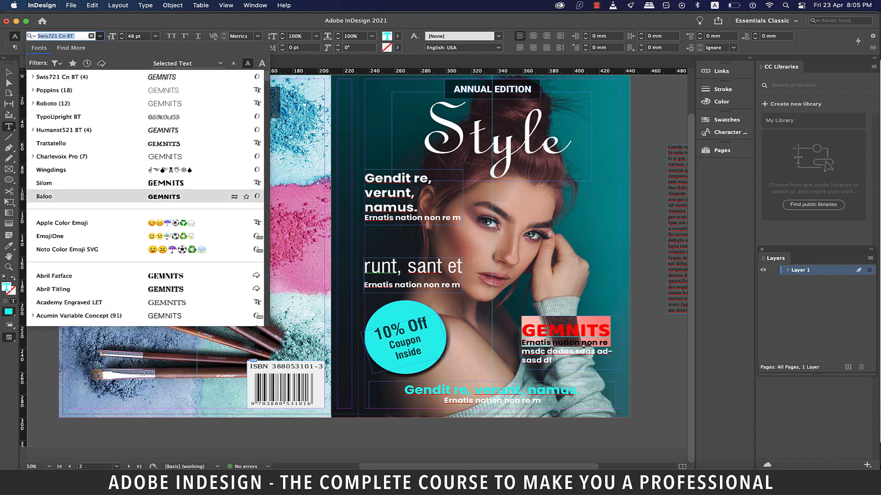
key(Return)
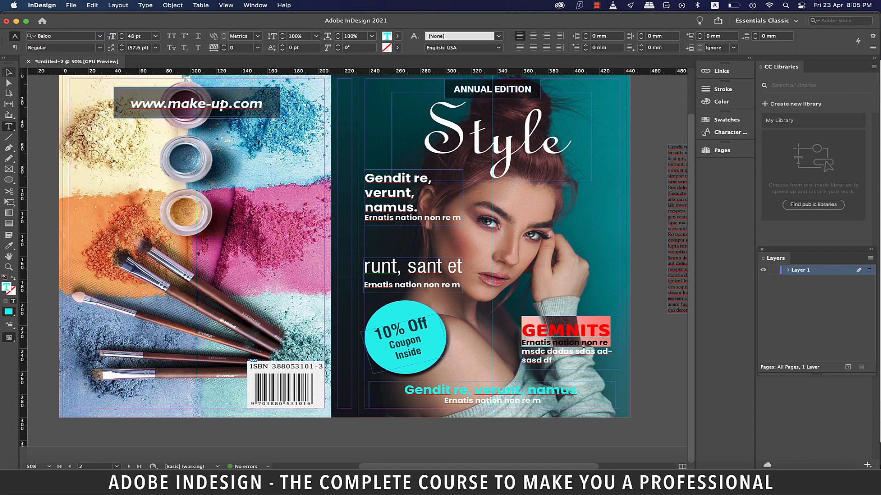
- Give the "GEMNITS" headline text a black stroke
click(8, 72)
click(397, 48)
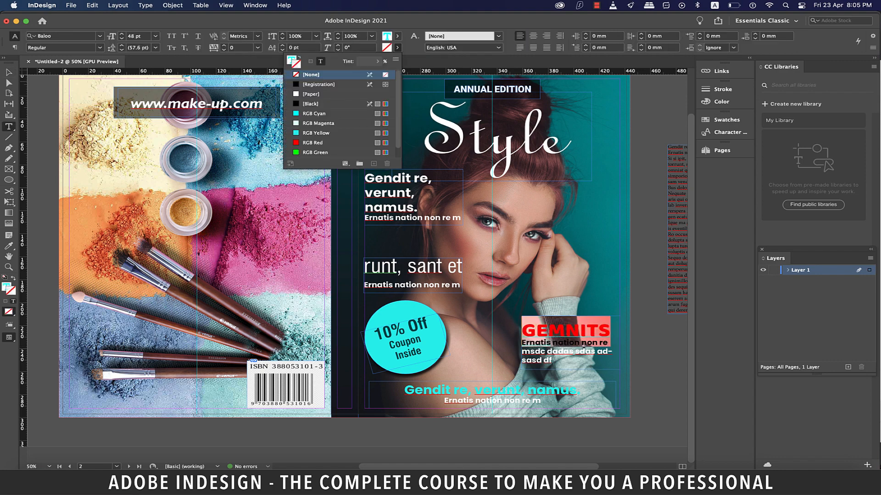
click(316, 104)
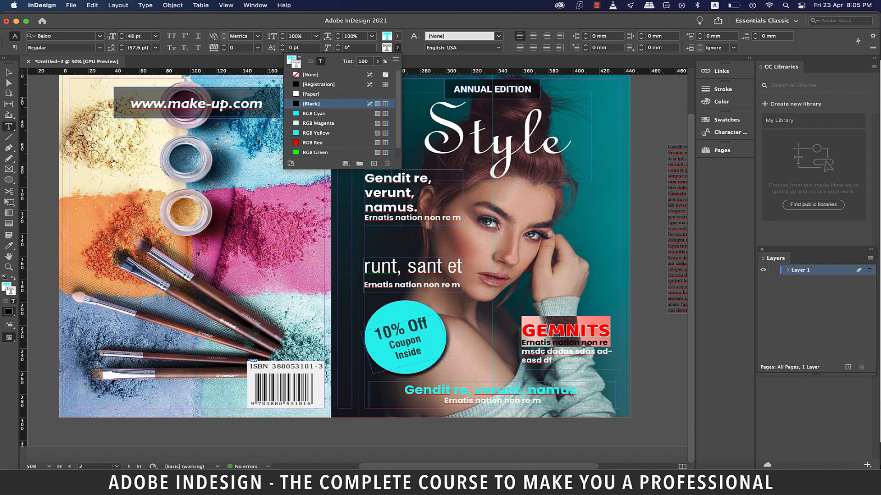
click(9, 72)
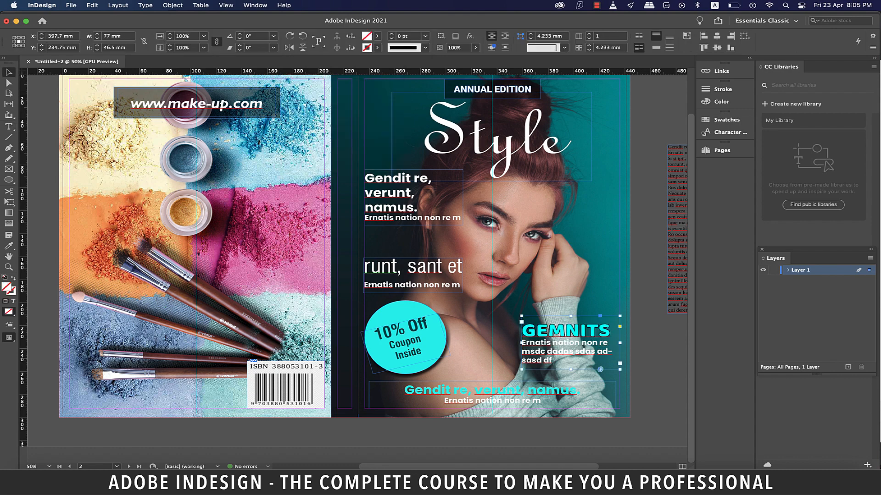
click(659, 360)
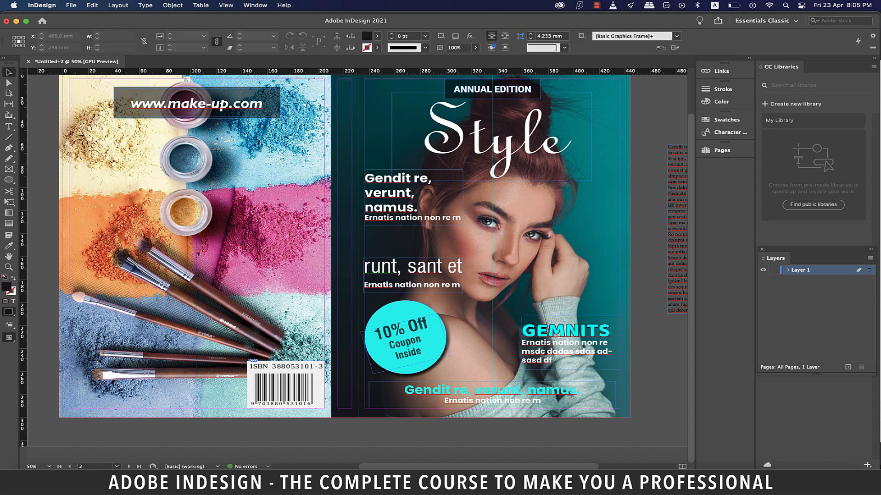
- Create a text frame about 249.5 × 13 mm below the spread containing "STYLE - ANNUAL EDITION 2021"
key(t)
drag(226, 427, 545, 442)
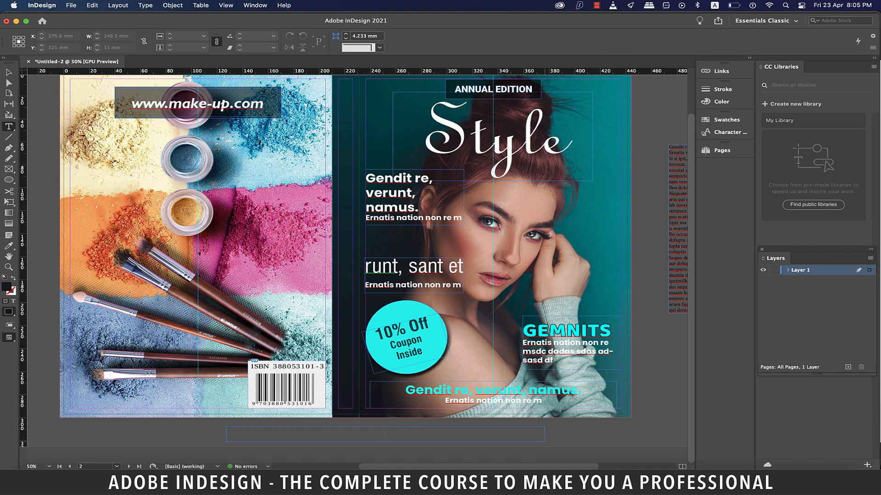
text(STYLE)
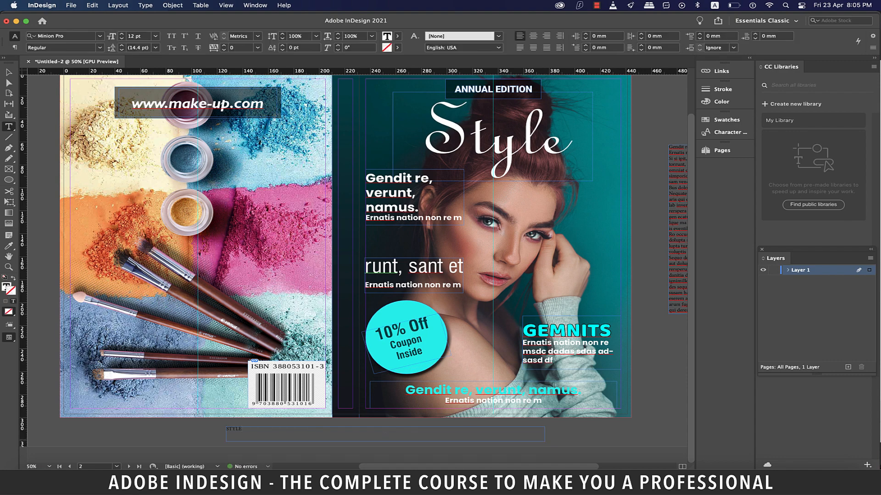
text( - ANNUAL EDITION 2021)
- Centre the "STYLE - ANNUAL EDITION 2021" line, set it in Roboto Bold and colour it Paper
key(super+a)
key(super+shift+c)
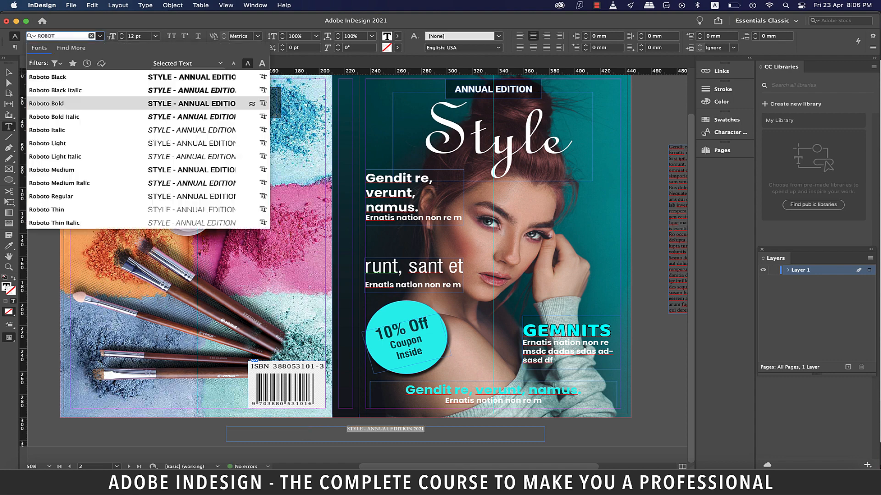
key(Return)
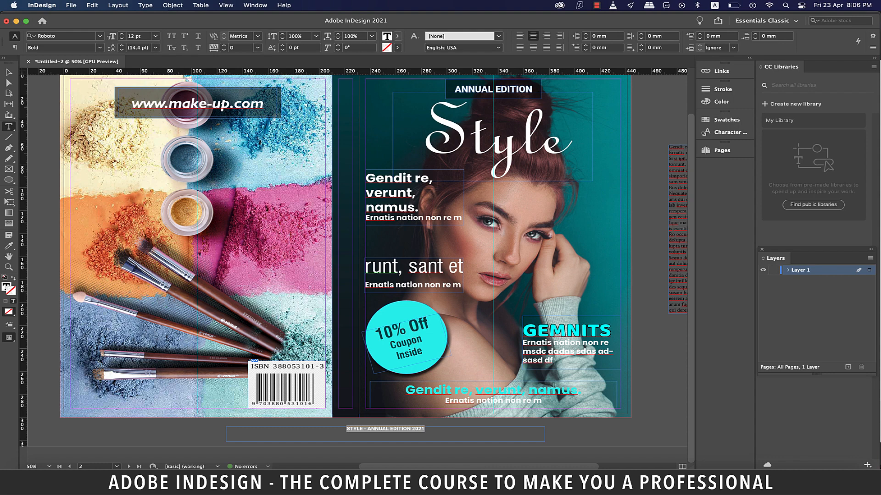
click(397, 35)
click(307, 83)
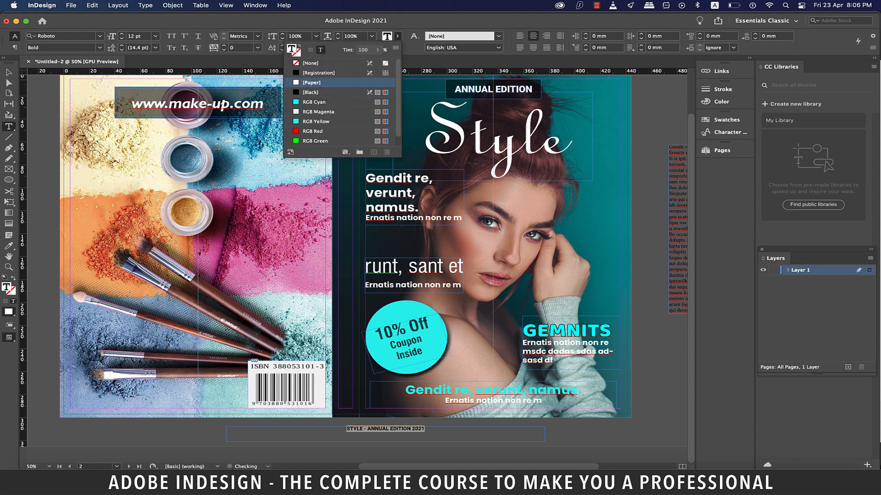
- Set the "STYLE - ANNUAL EDITION 2021" text size to 22 pt
click(155, 35)
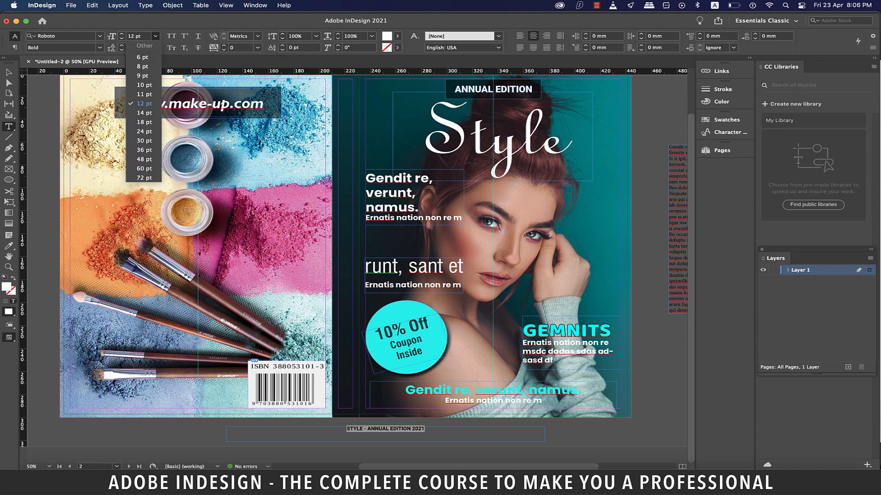
click(142, 124)
double_click(134, 36)
text(22)
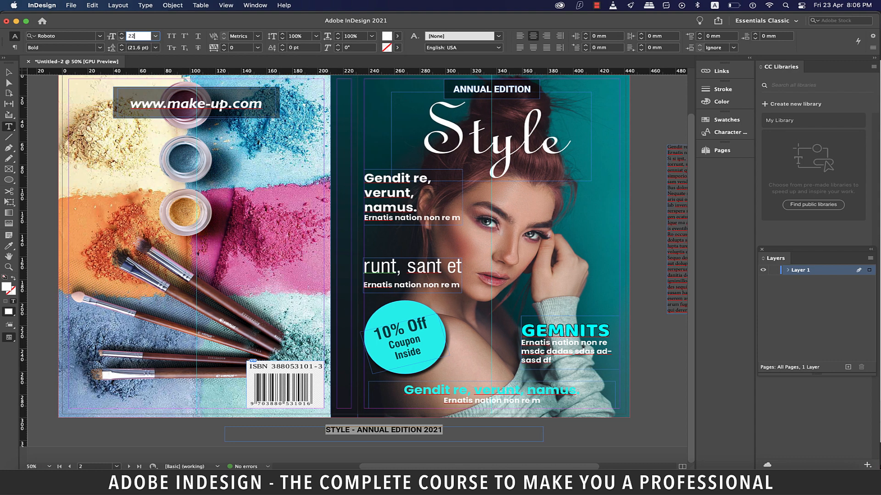
key(Return)
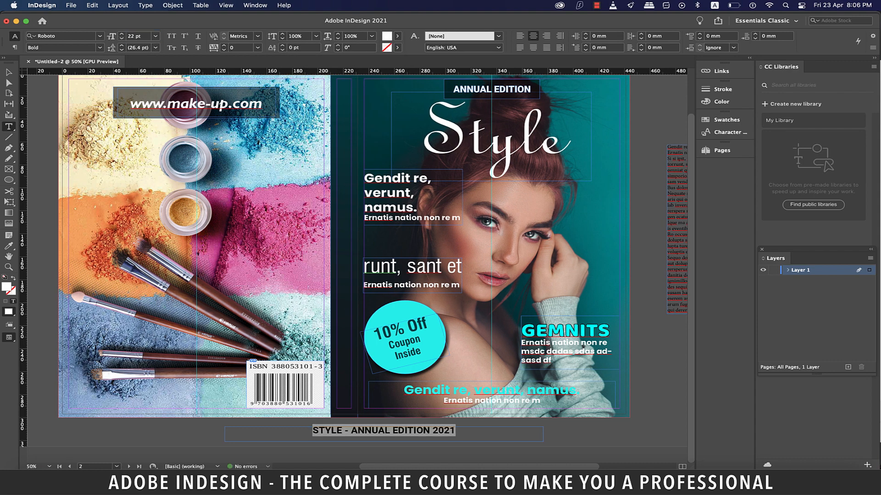
- Rotate the "STYLE - ANNUAL EDITION 2021" frame to -90° and place it along the spine
key(Escape)
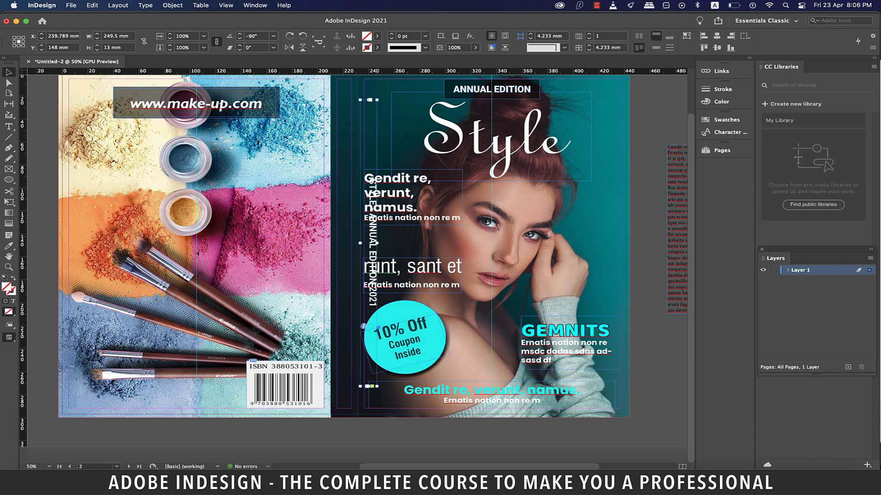
drag(372, 244, 346, 241)
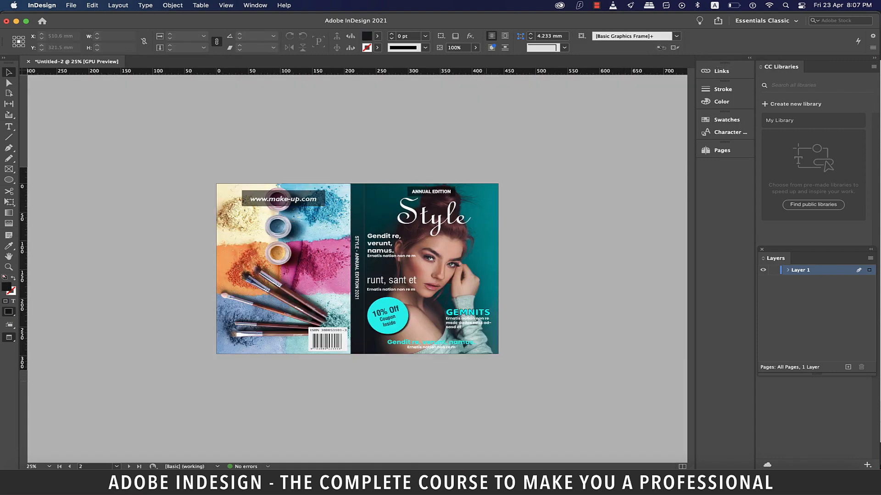
key(super+equal)
scroll(484, 291, down, 3)
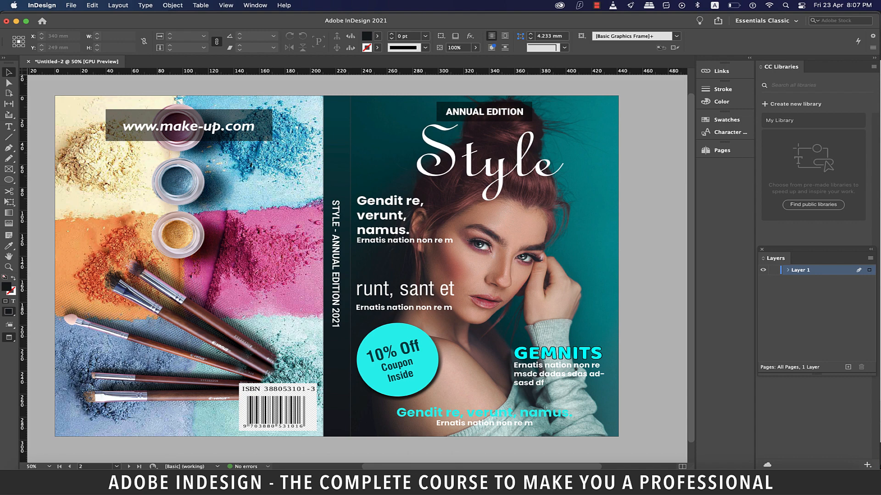
- Draw a black rectangle about 154 × 20.75 mm over the front cover's lowest cover line and set its opacity to 26%
key(w)
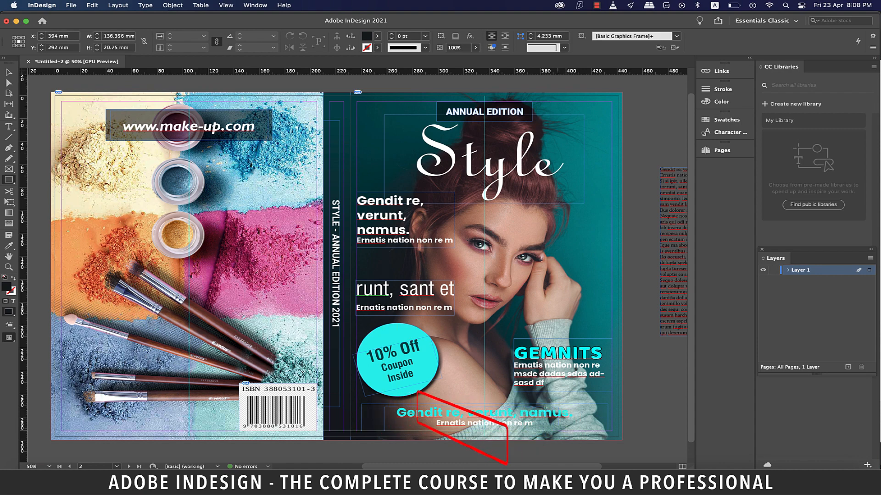
drag(384, 407, 580, 431)
click(476, 48)
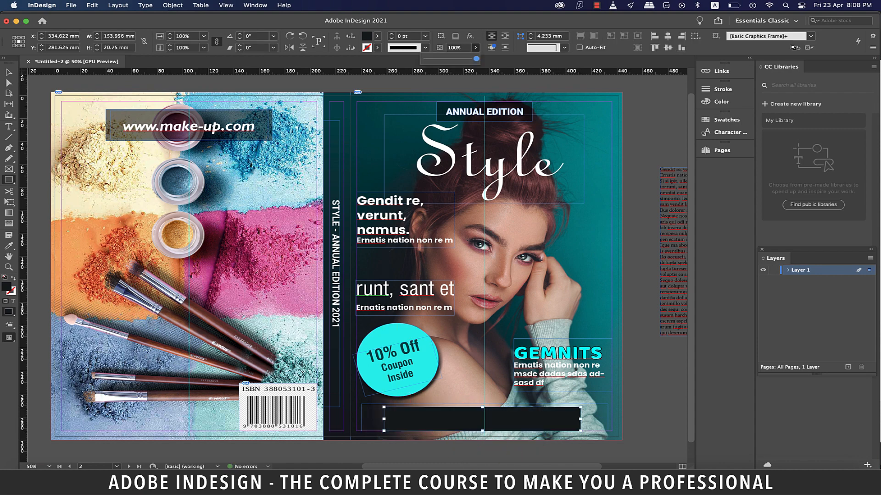
drag(476, 58, 437, 58)
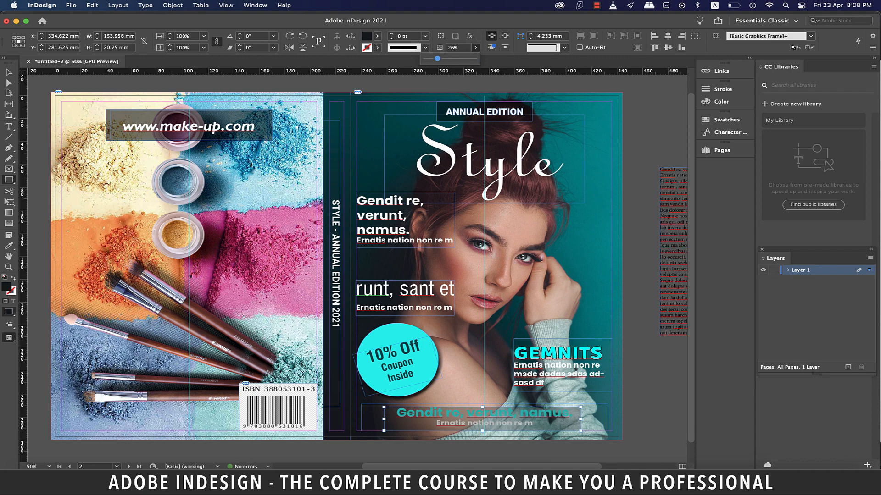
click(476, 48)
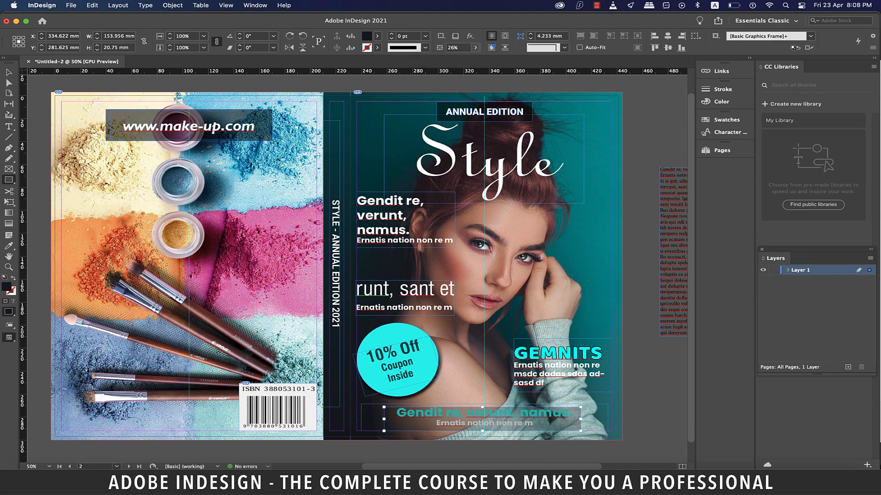
- Set the opacity of the black rectangle behind the lowest cover line to 20%
double_click(454, 48)
text(20)
key(Return)
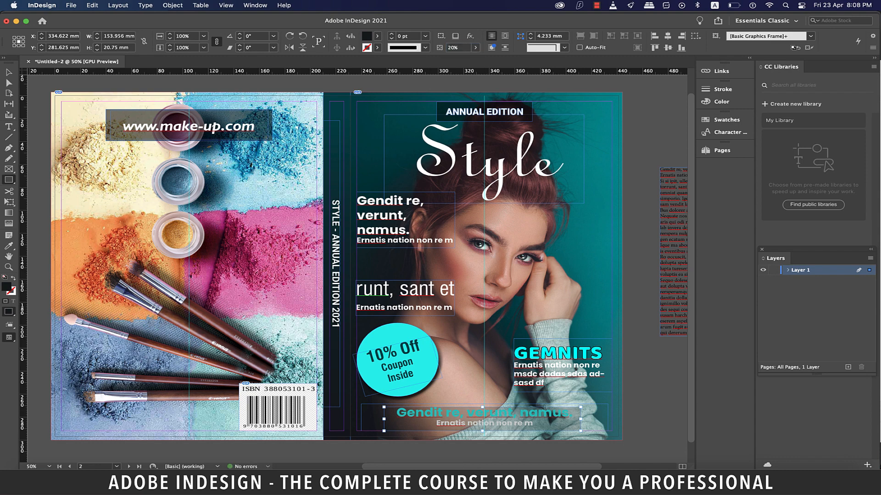
- Convert the "Gendit re, verunt, namus." cover line and its subline in the lowest text frame to outlines
key(v)
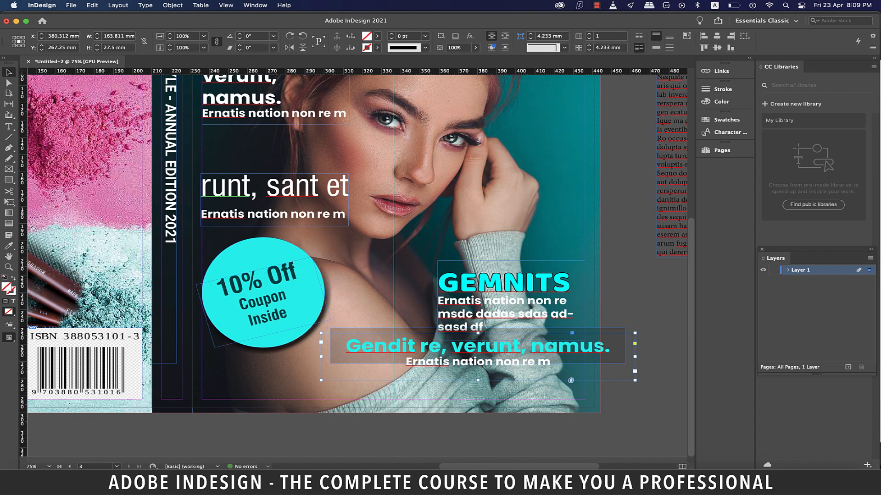
click(146, 5)
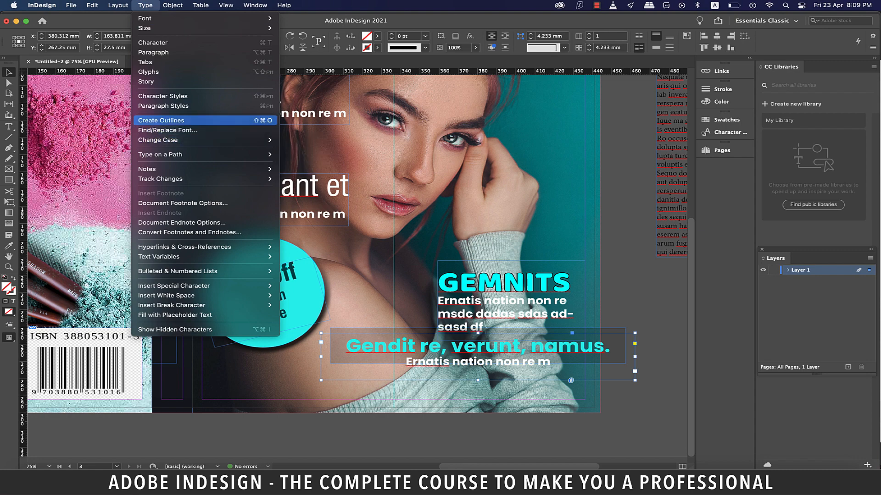
click(166, 116)
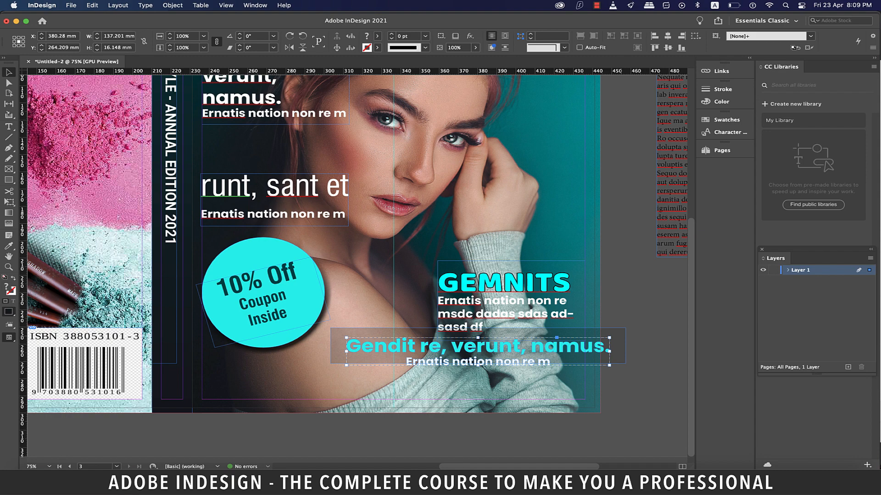
- Align the outlined cover line to the vertical centre of the black rectangle as key object and group the two
shift+click(617, 351)
click(617, 351)
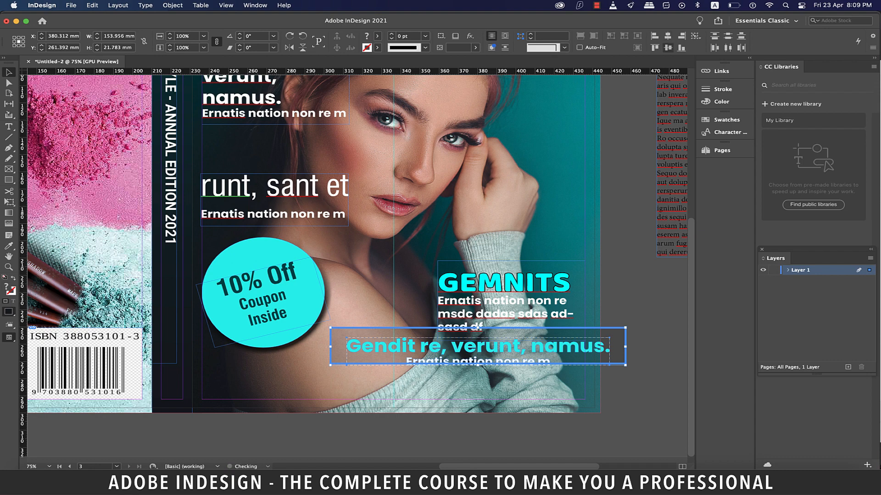
click(668, 48)
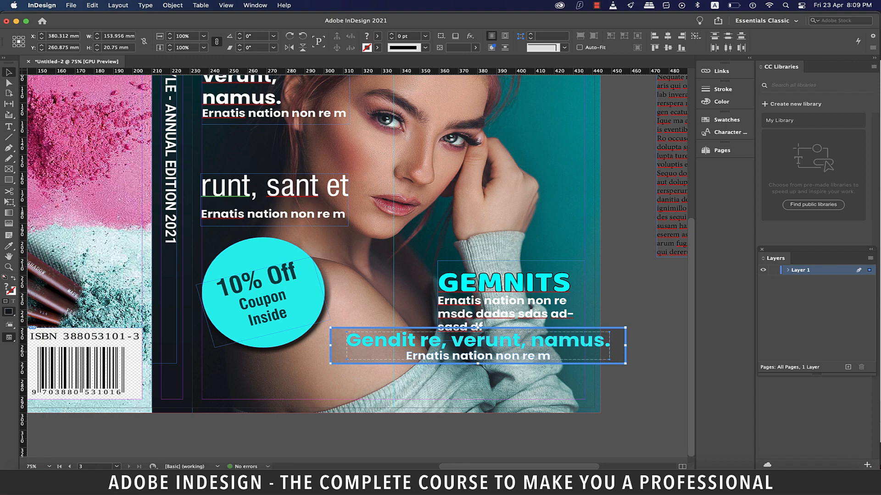
key(super+g)
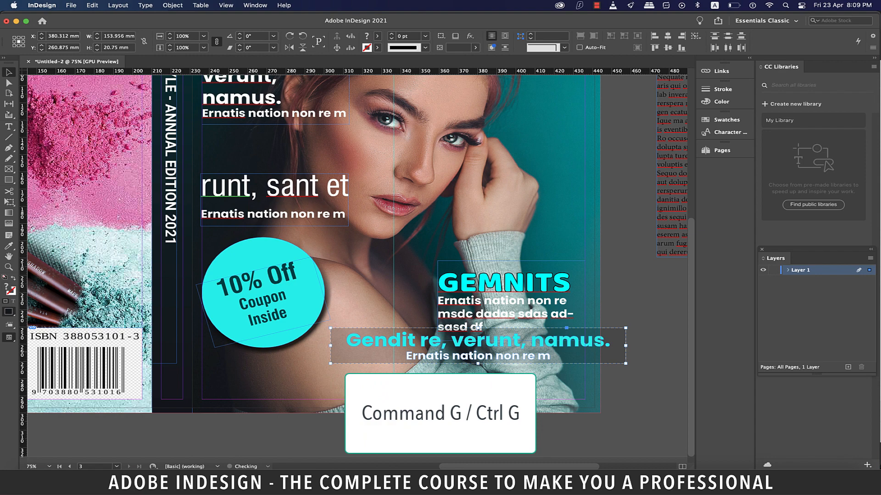
- Move the grouped cover line and rectangle to the lower edge of the front cover, at about X 335 mm, Y 279 mm
drag(478, 342, 390, 373)
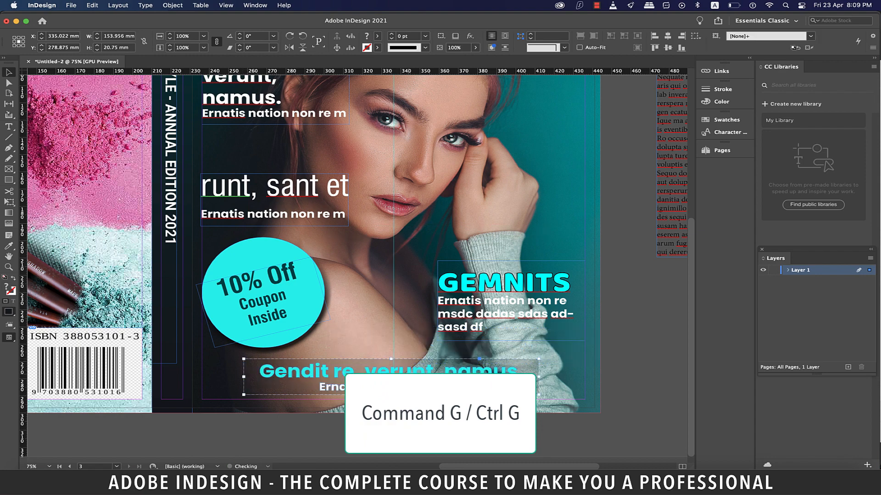
key(Right)
key(Right)
key(Right)
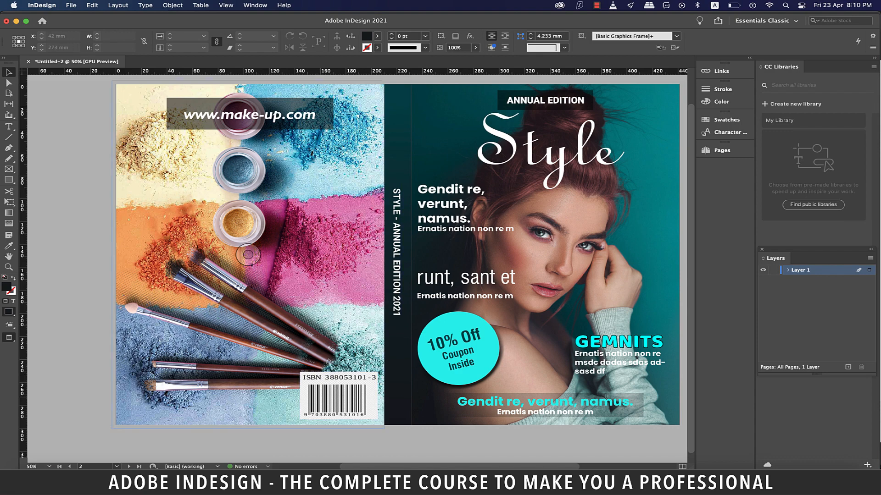
- Start exporting the document as "Untitled-2" to the Documents folder in Adobe PDF (Print) format
click(71, 5)
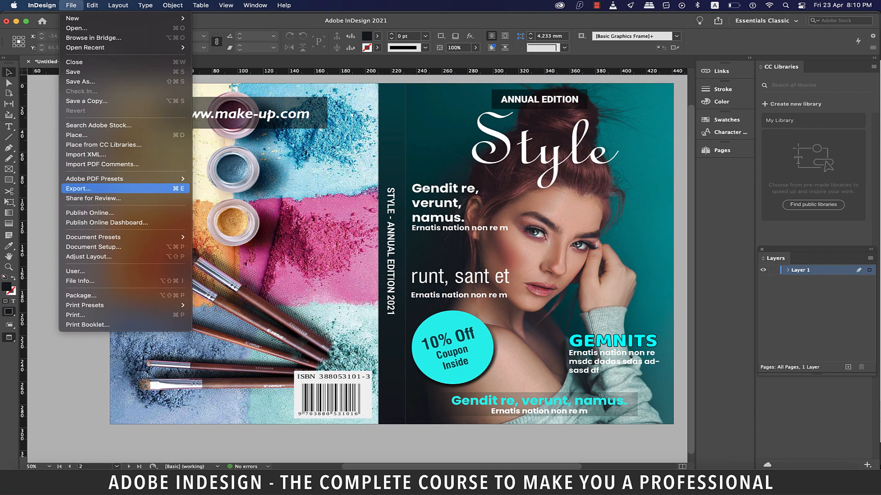
click(80, 188)
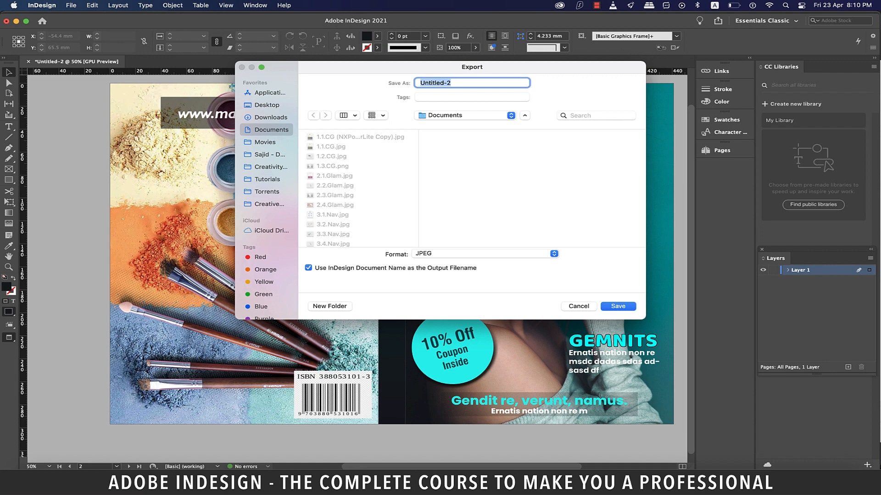
click(484, 254)
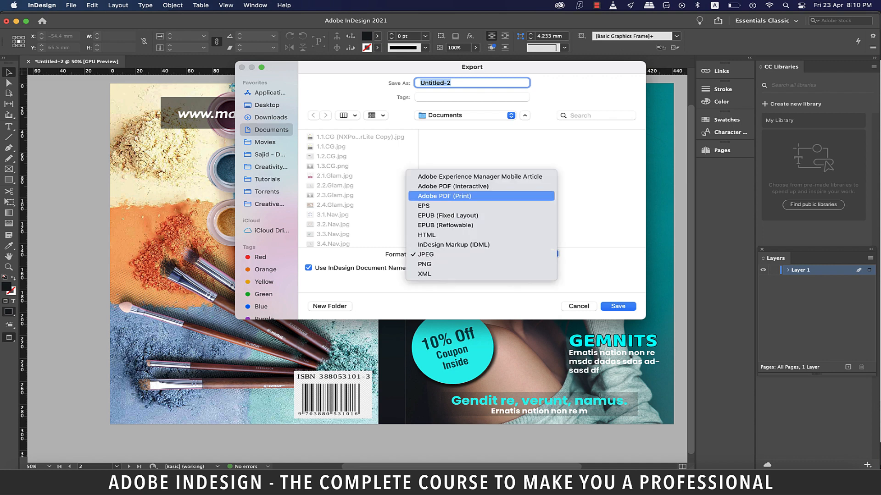
key(Return)
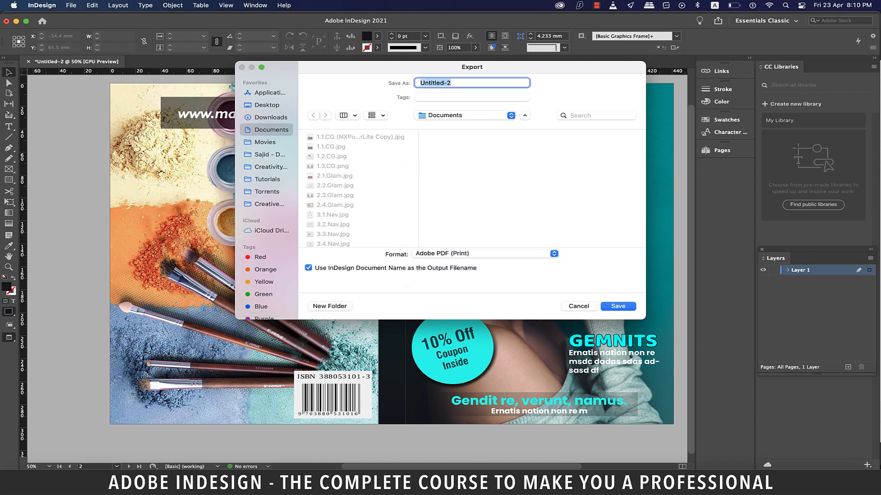
key(Return)
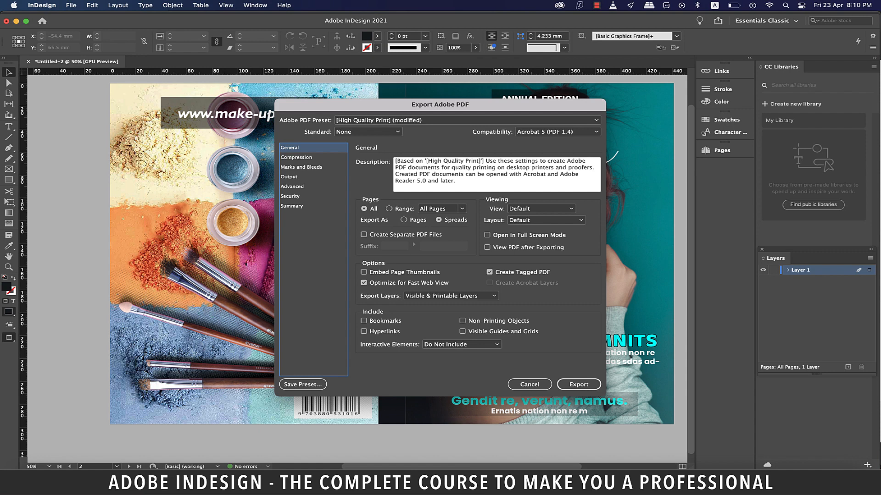
- Check the marks and bleed settings and export the PDF as spreads with crop marks and the document bleed settings
key(Tab)
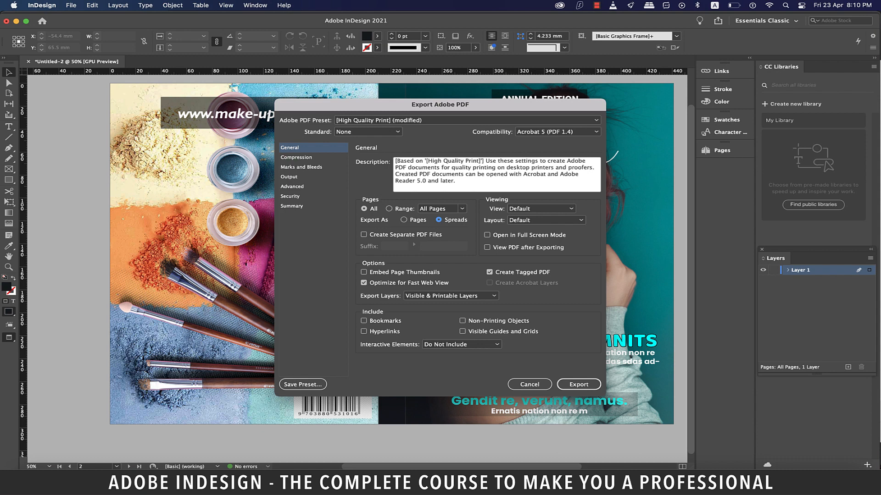
click(289, 176)
click(301, 167)
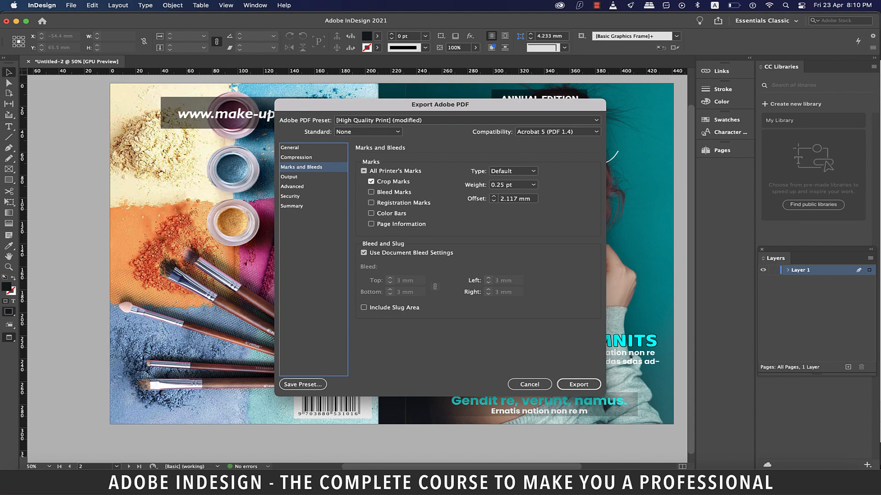
key(Return)
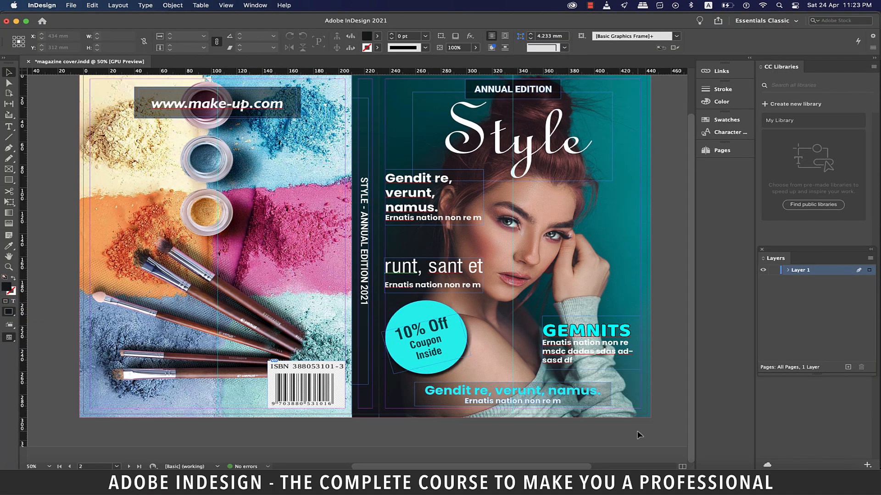
- Open the text of the "GEMNITS" cover line for editing
click(602, 336)
double_click(602, 335)
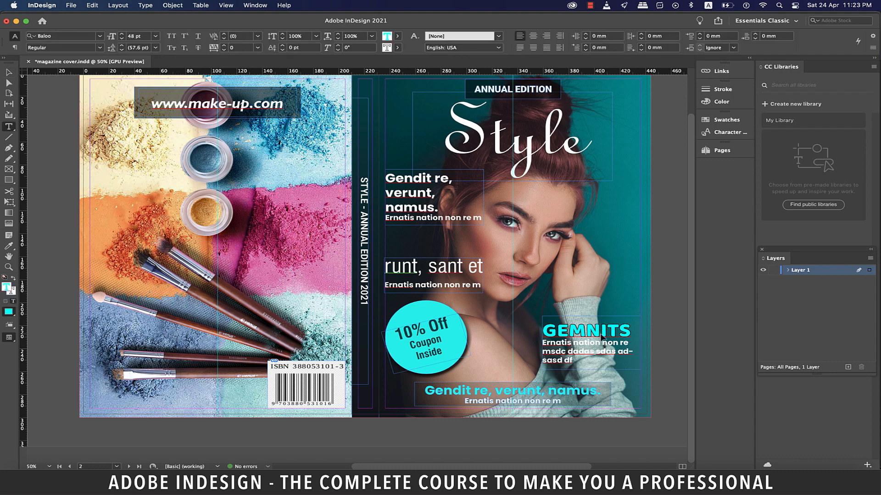